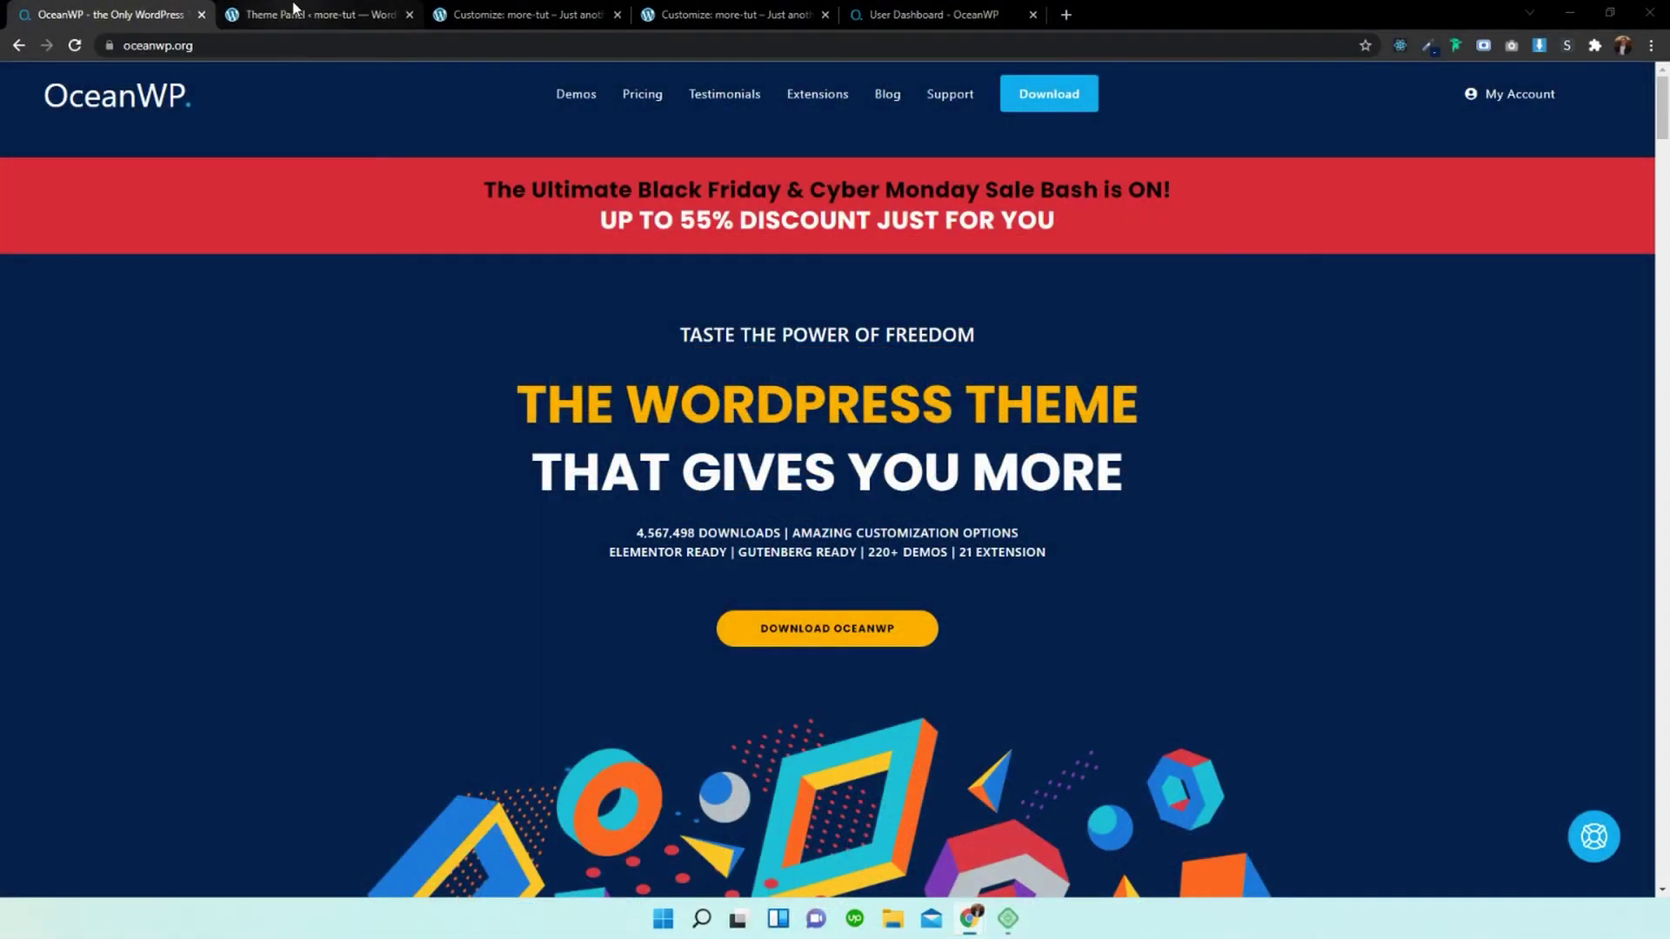
# Review the Theme Panel's Customizer Sections: all nine enabled, Customizer Search off.
pyautogui.click(293, 8)
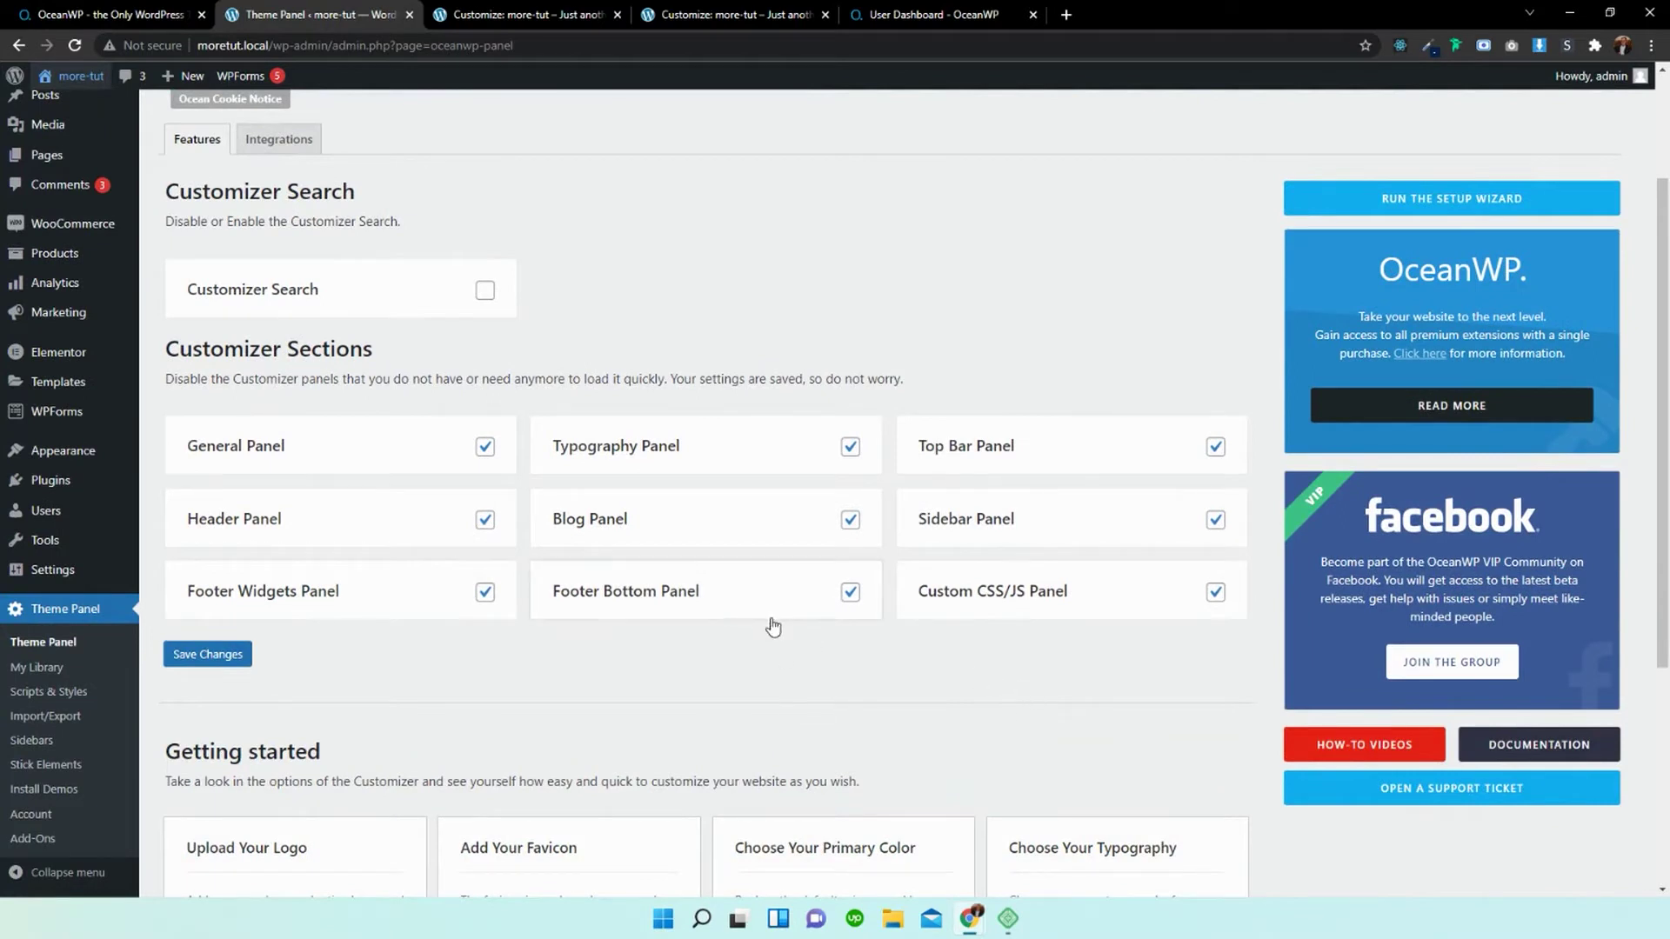
pyautogui.scroll(2, 772, 626)
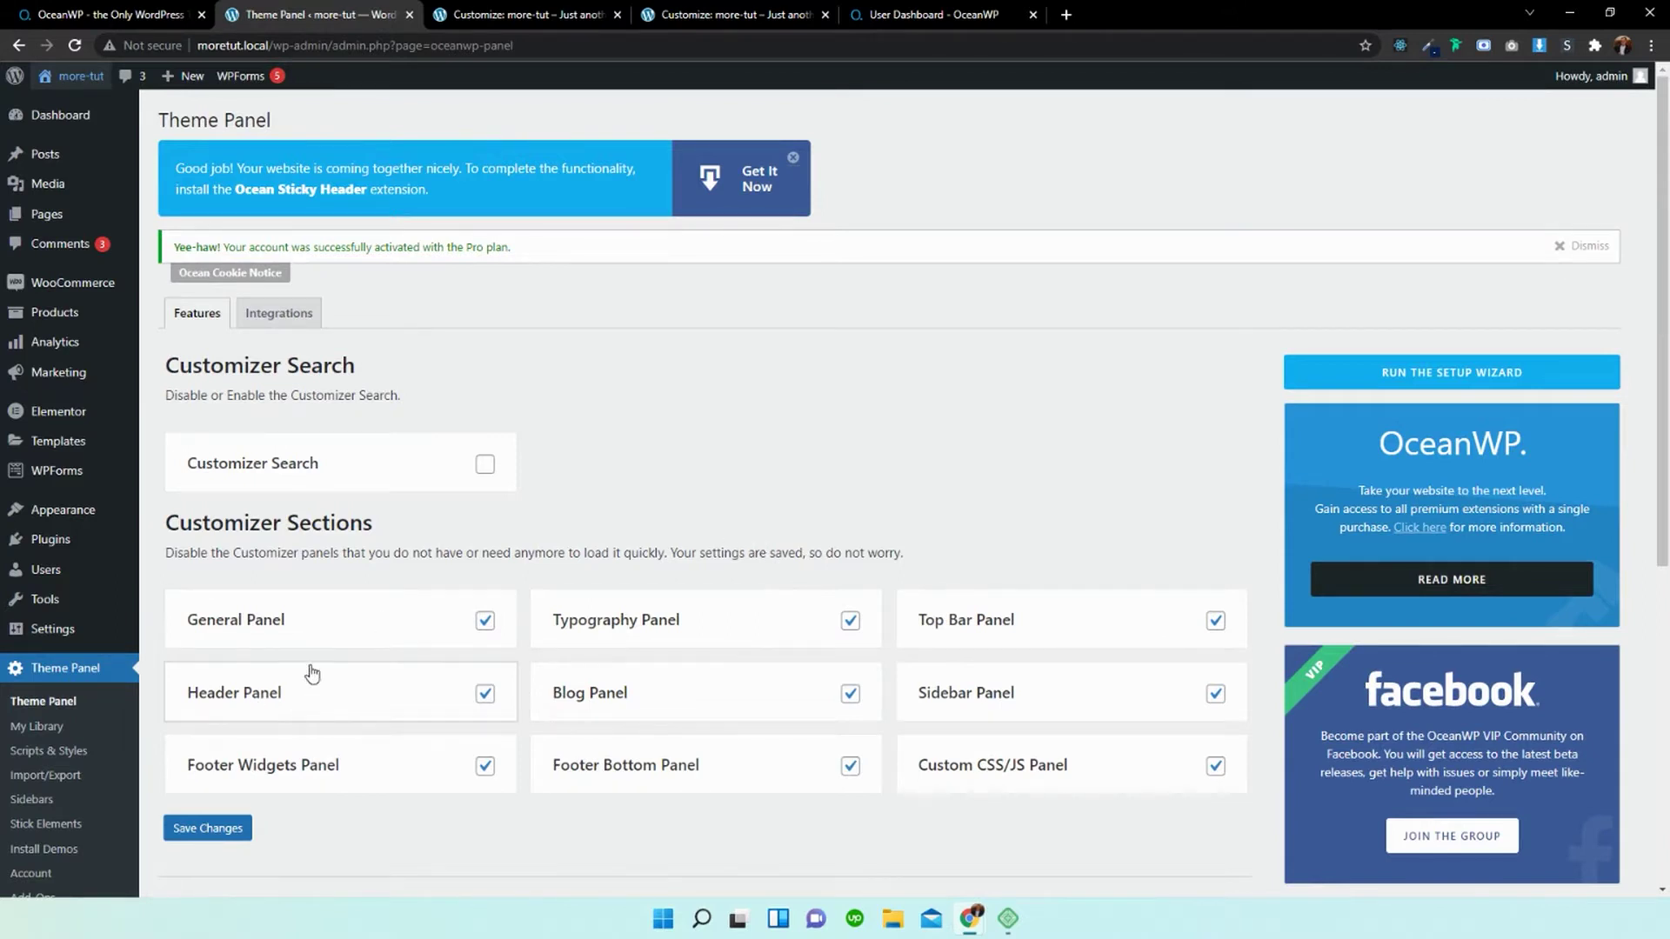
# In the Customizer, open Header > General, showing Minimal style at 34 px height.
pyautogui.click(499, 19)
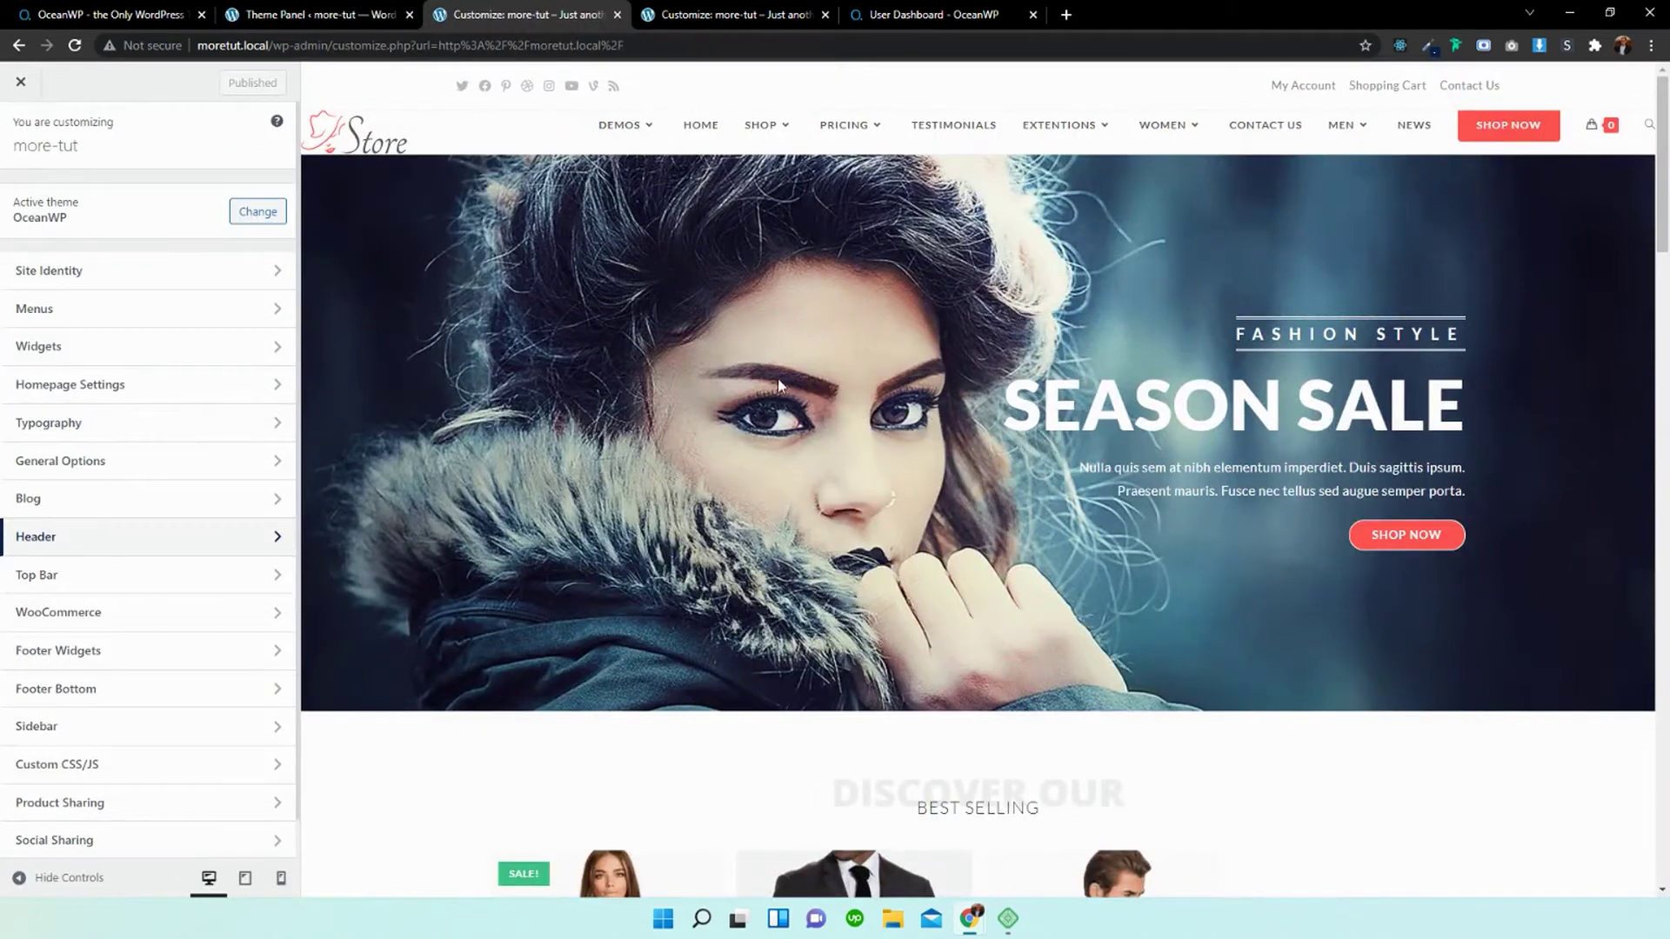
pyautogui.scroll(-1, 778, 379)
pyautogui.scroll(1, 811, 381)
pyautogui.click(212, 538)
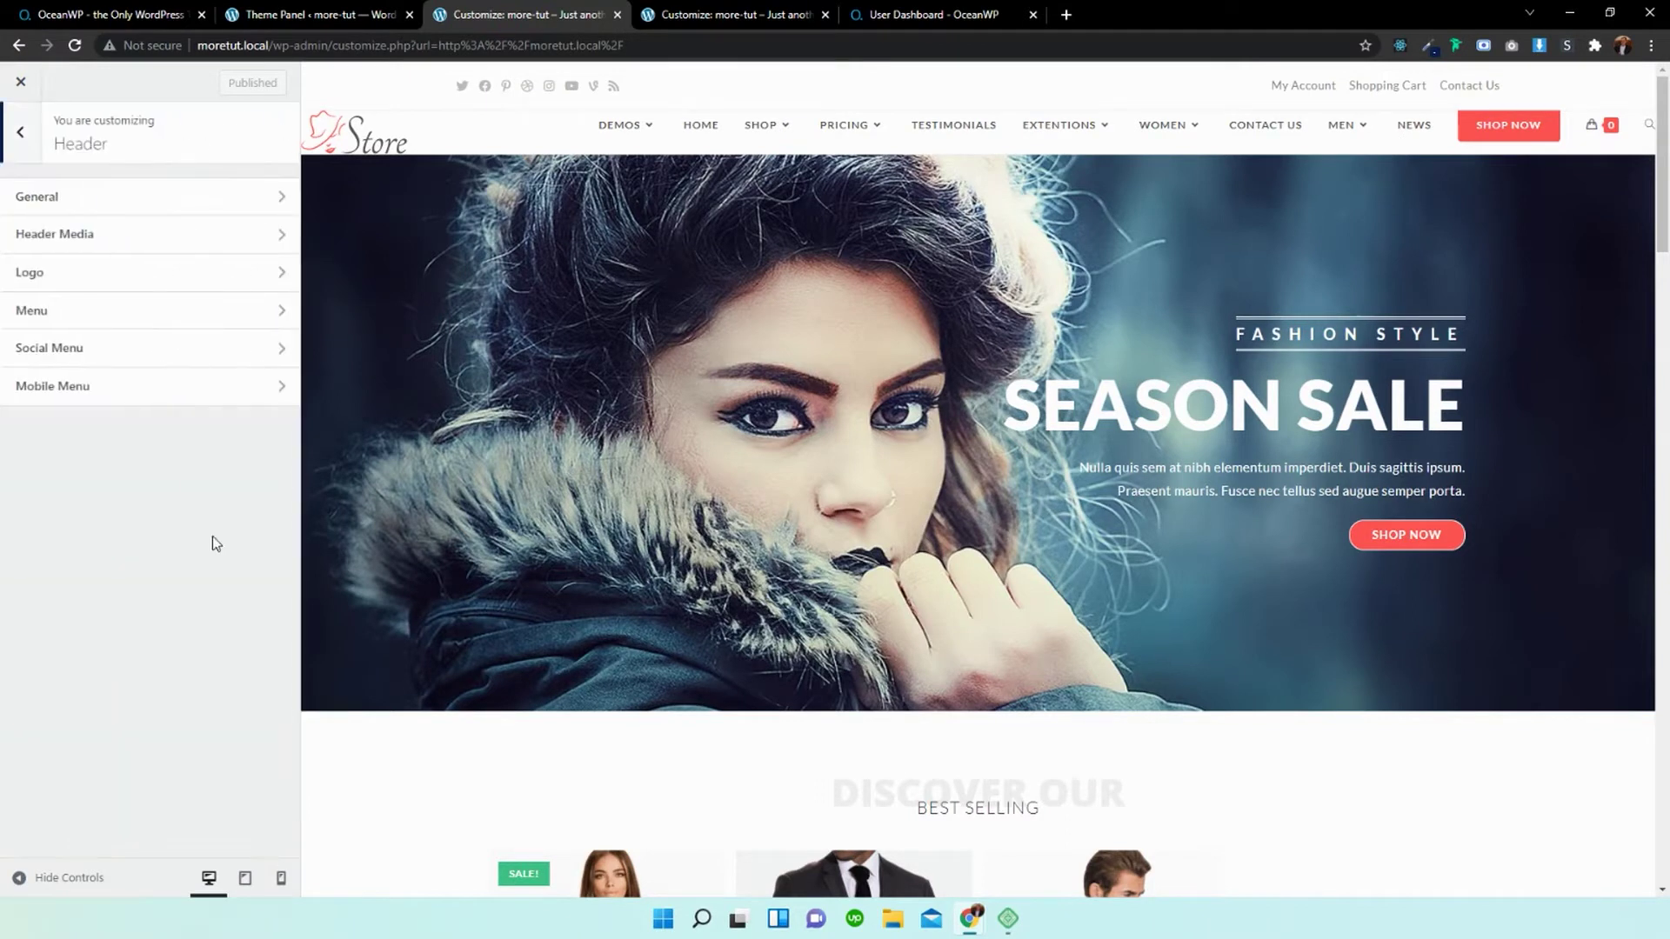
pyautogui.click(175, 197)
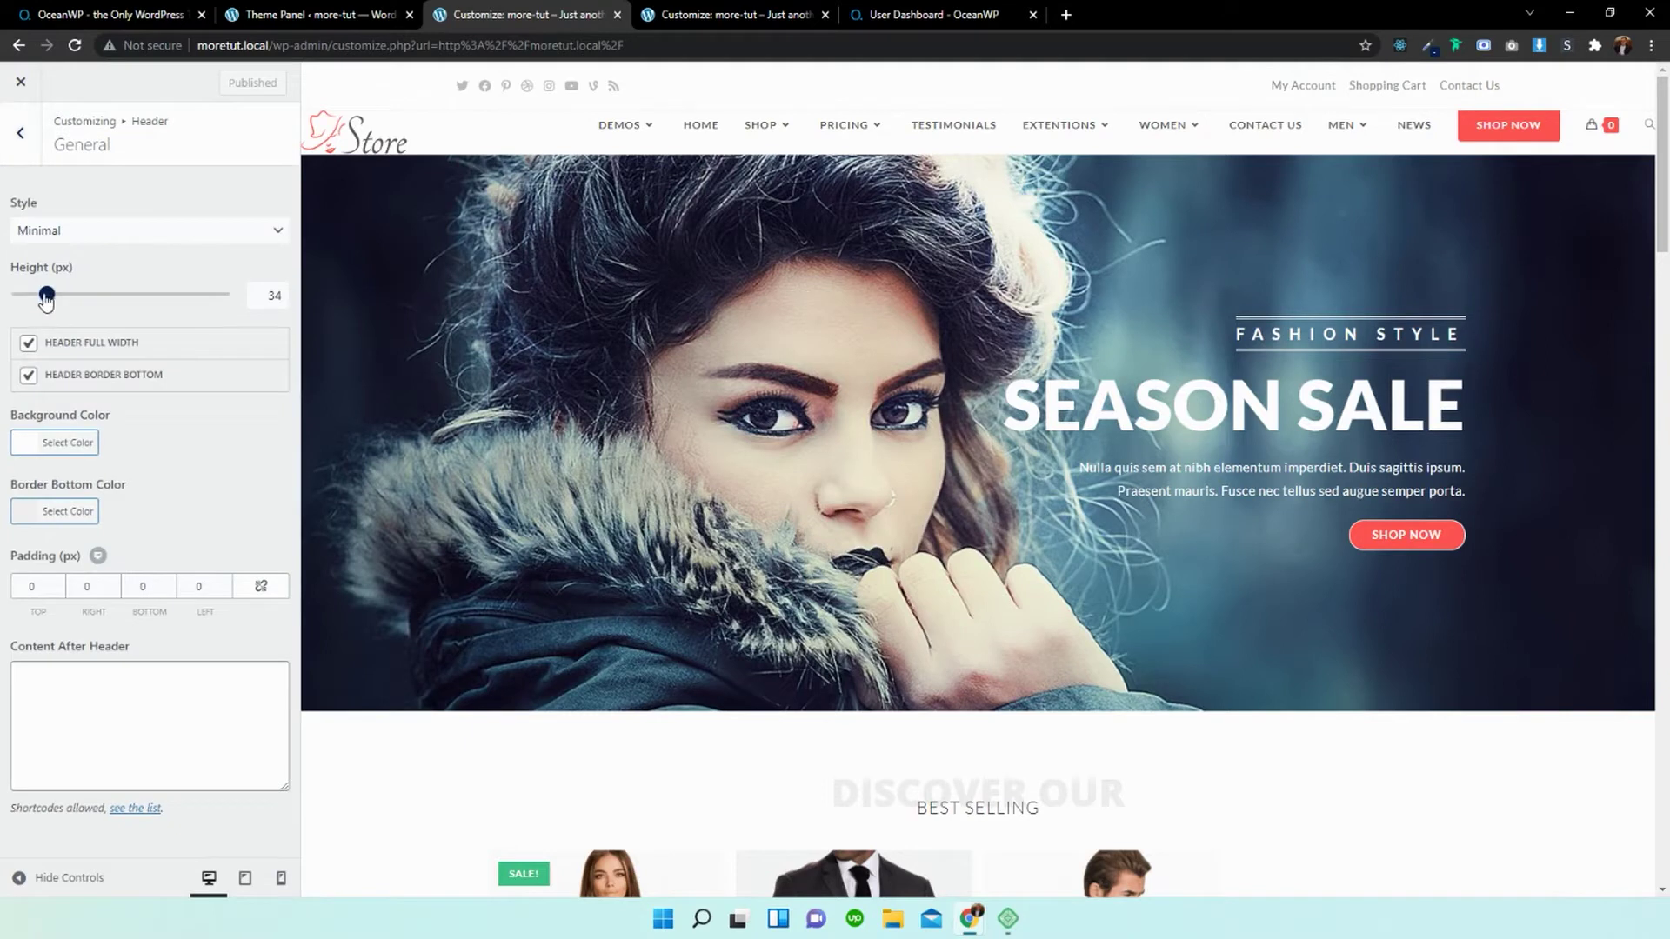
# Raise the header height from 34 to 94 px and switch the style to Transparent.
pyautogui.moveTo(46, 295); pyautogui.dragTo(113, 296)
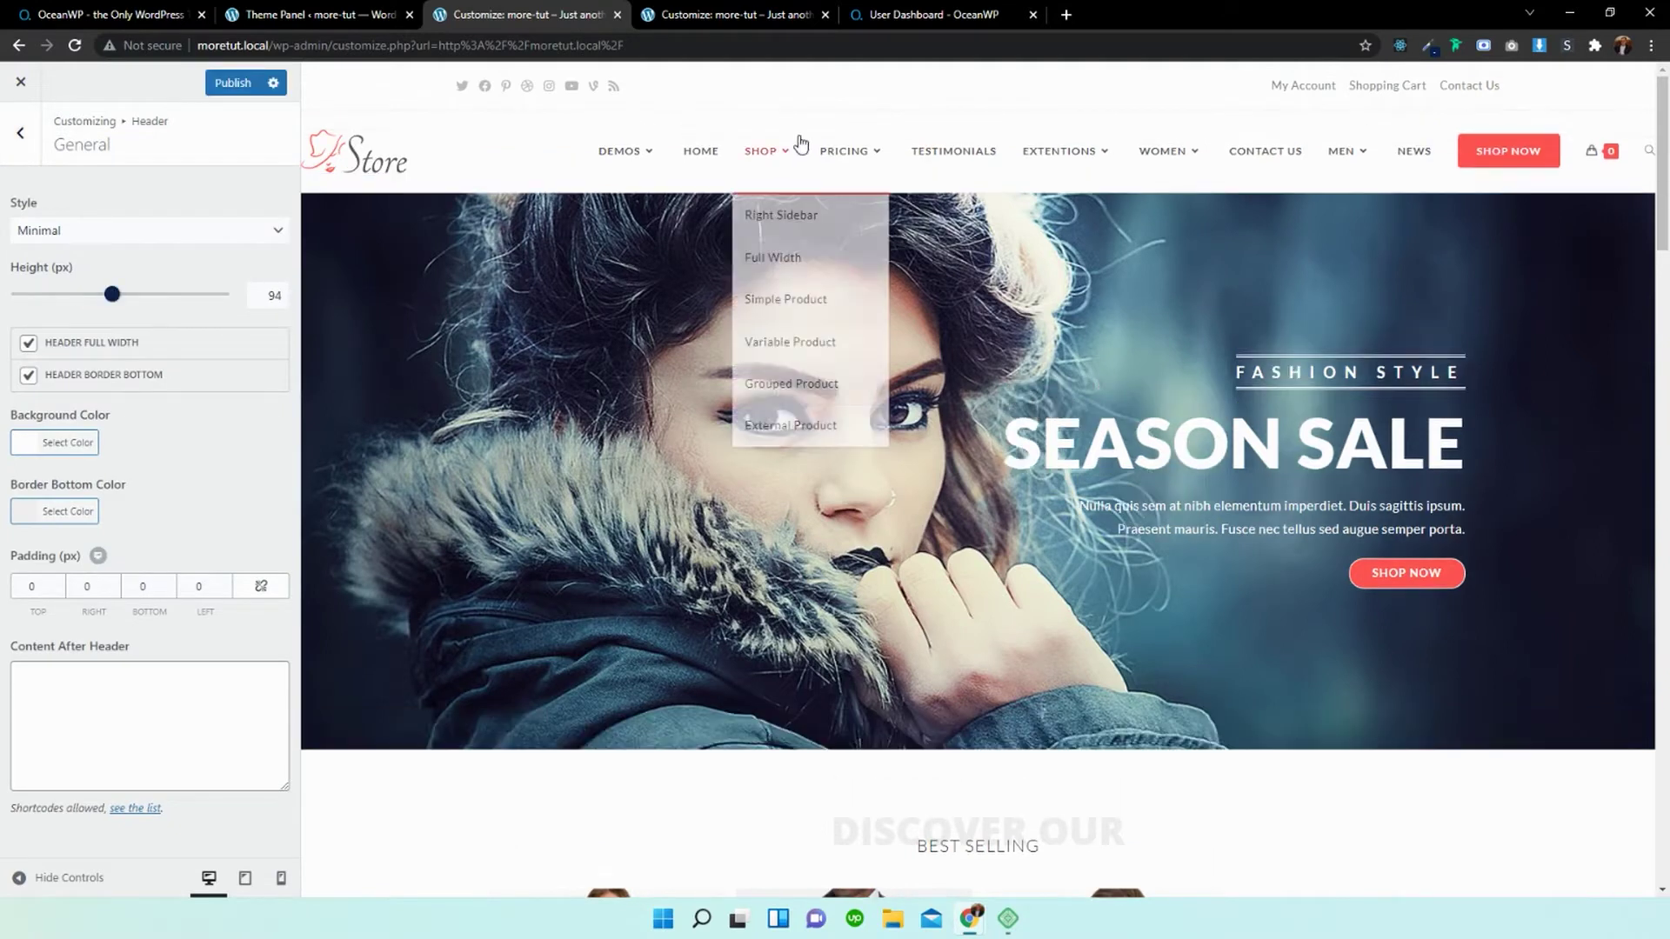
pyautogui.click(224, 237)
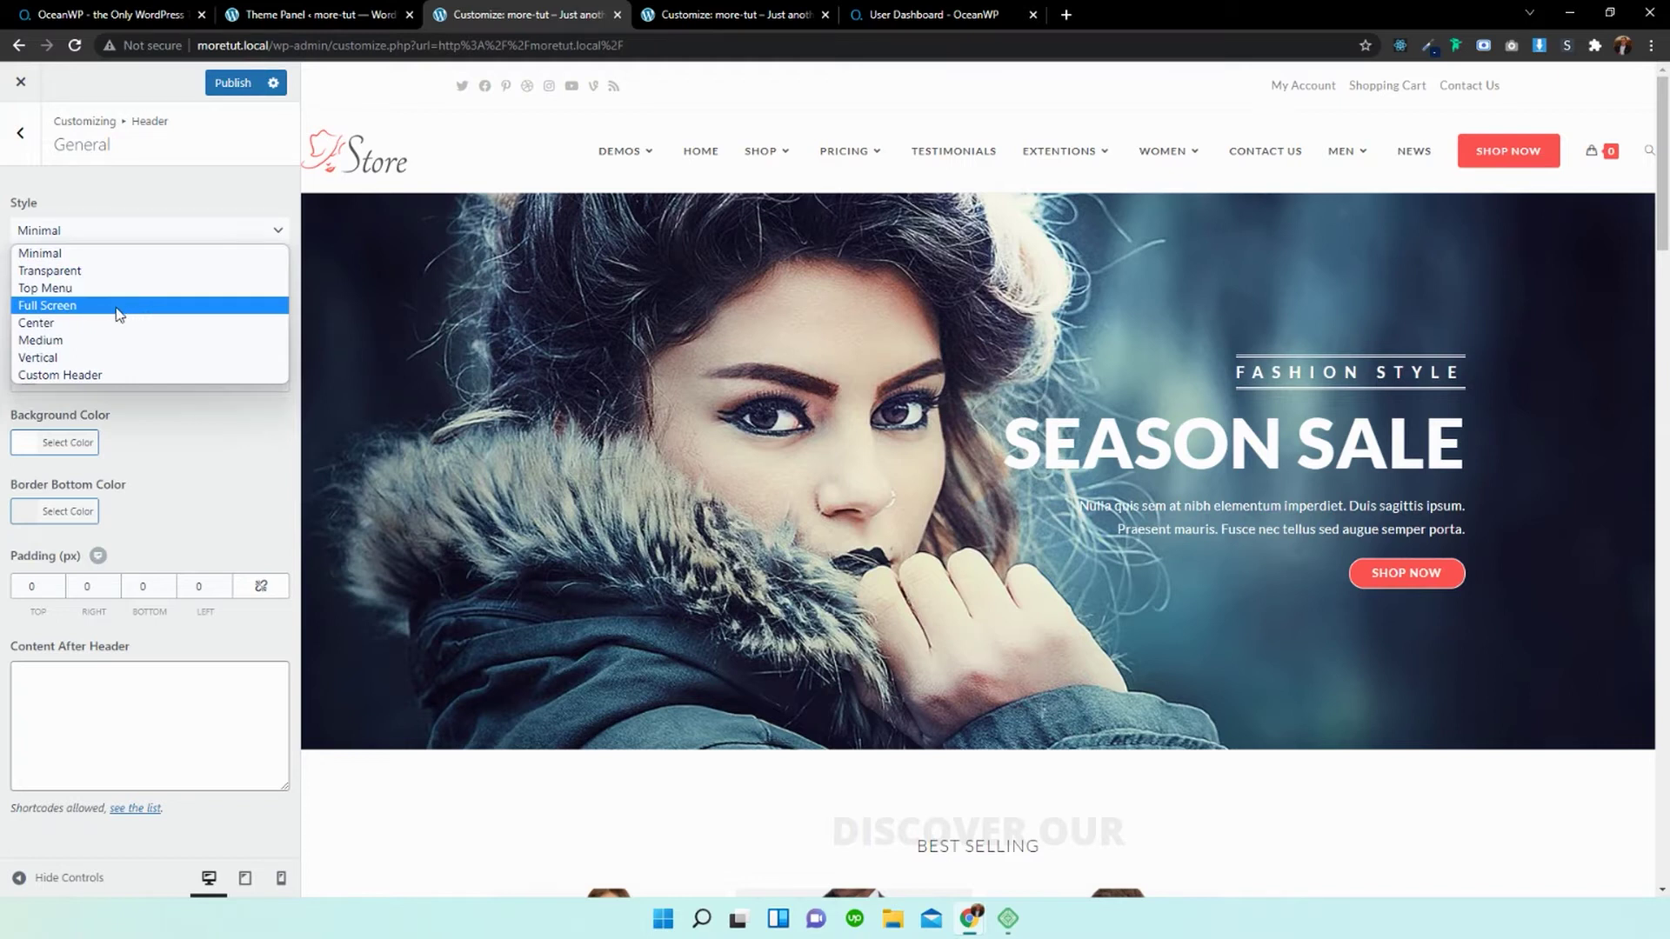
pyautogui.click(61, 270)
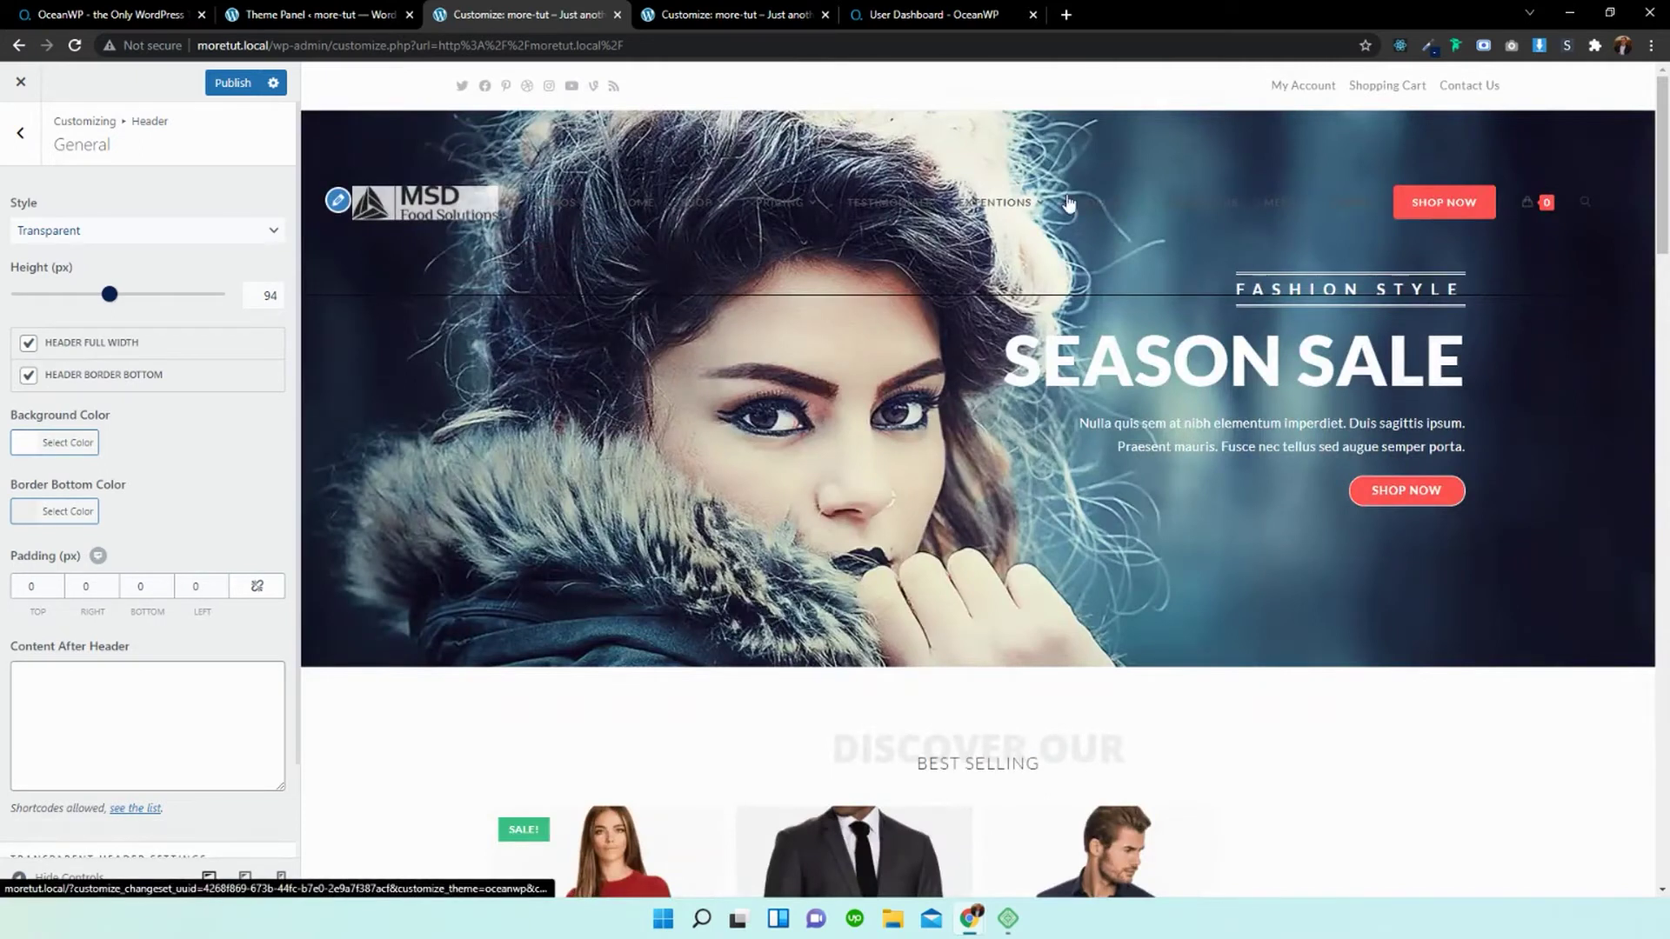
pyautogui.moveTo(1102, 207)
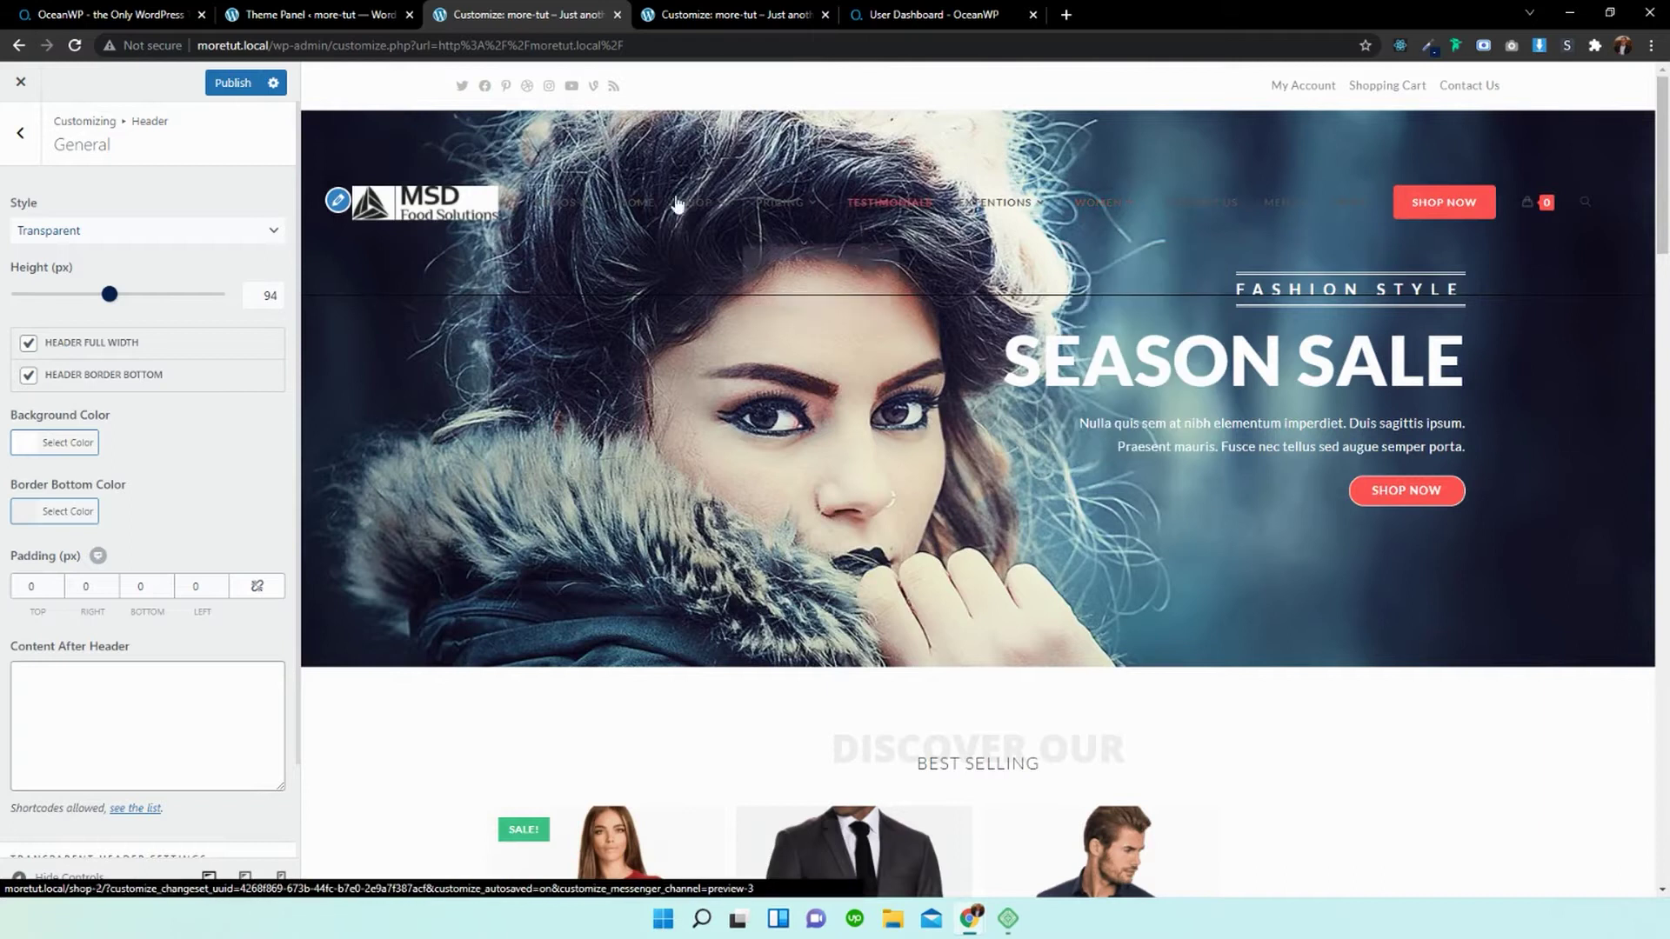
# Set the header style back to Minimal, with Header Full Width left enabled.
pyautogui.click(147, 230)
pyautogui.click(80, 253)
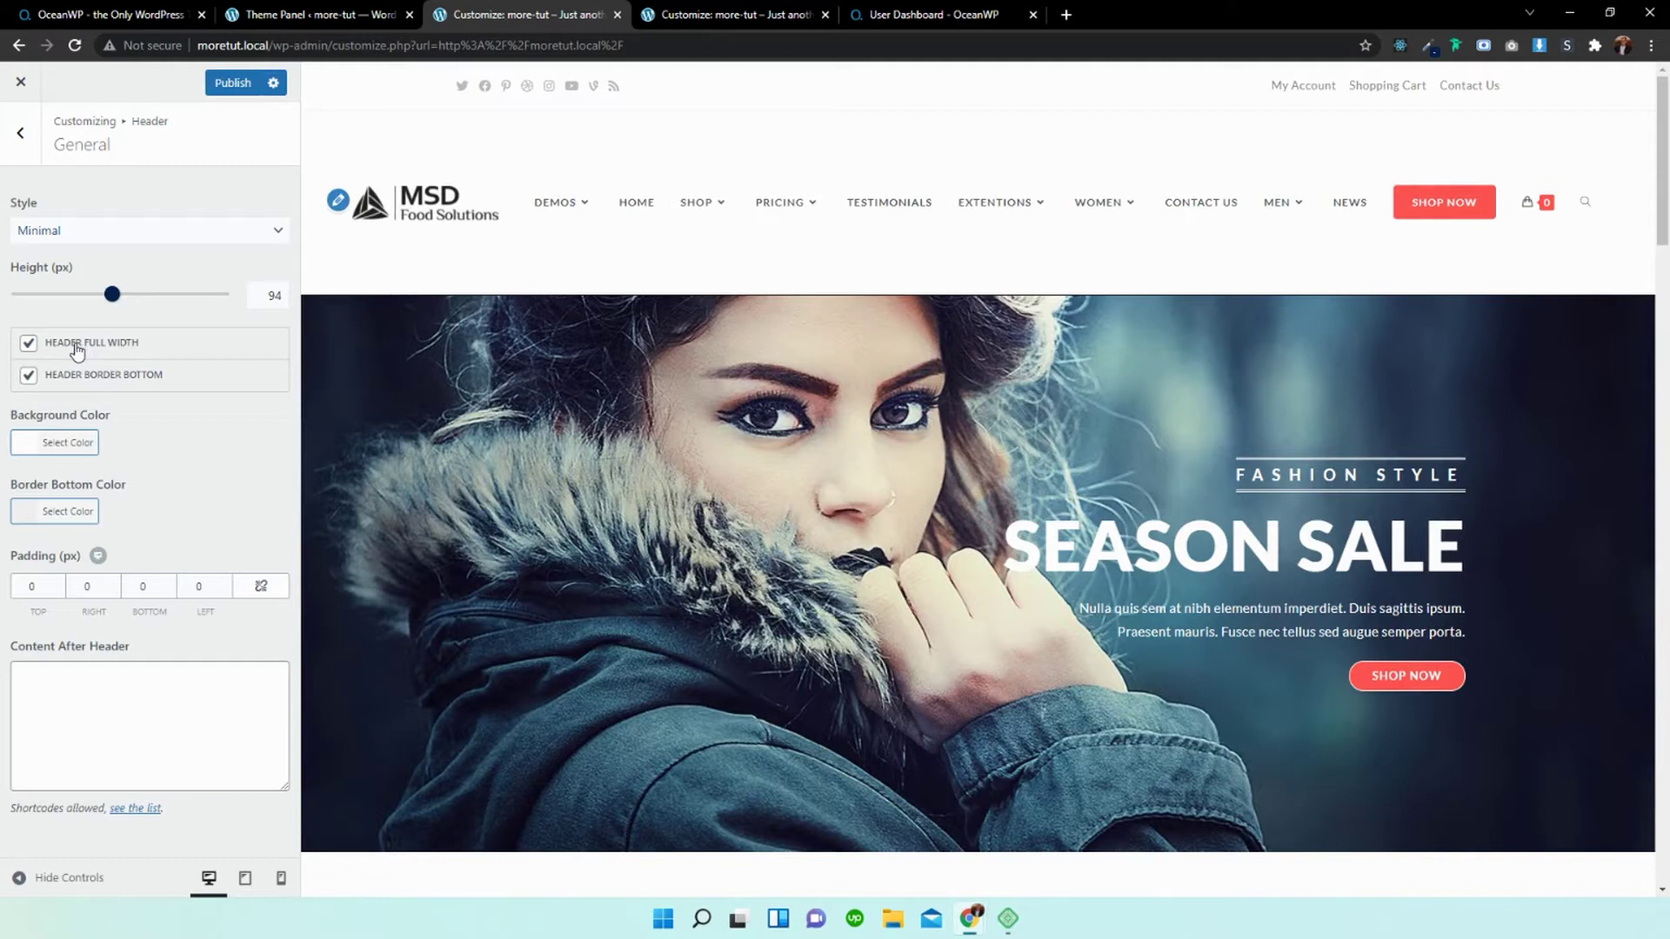
pyautogui.click(74, 348)
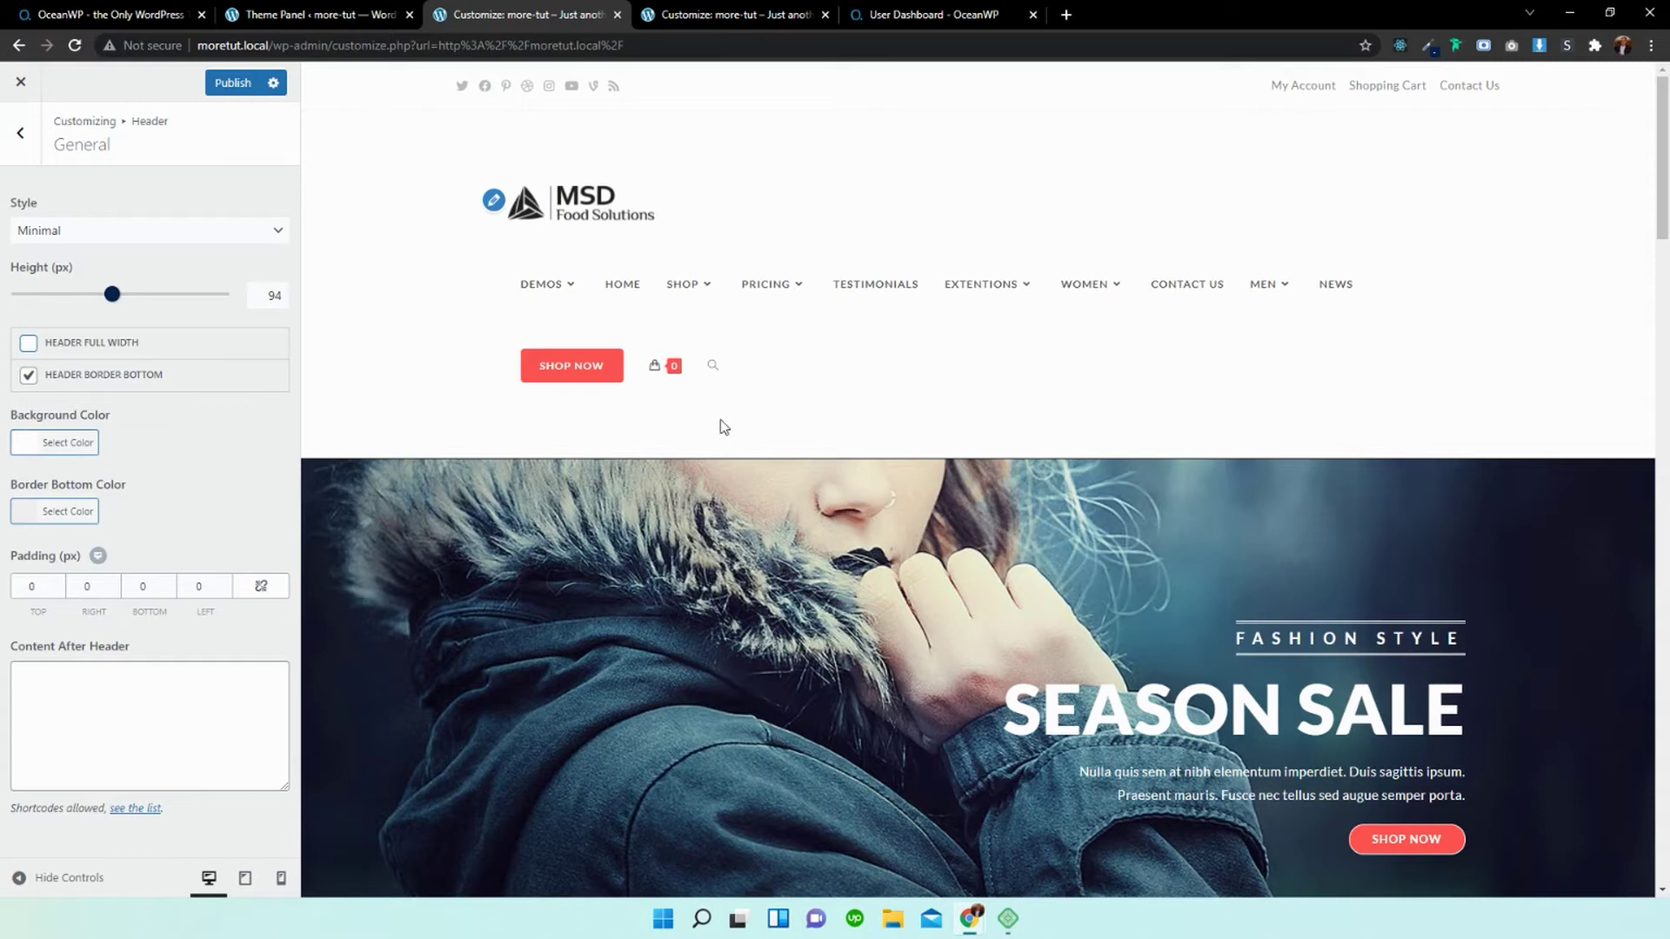
pyautogui.click(990, 285)
pyautogui.click(30, 345)
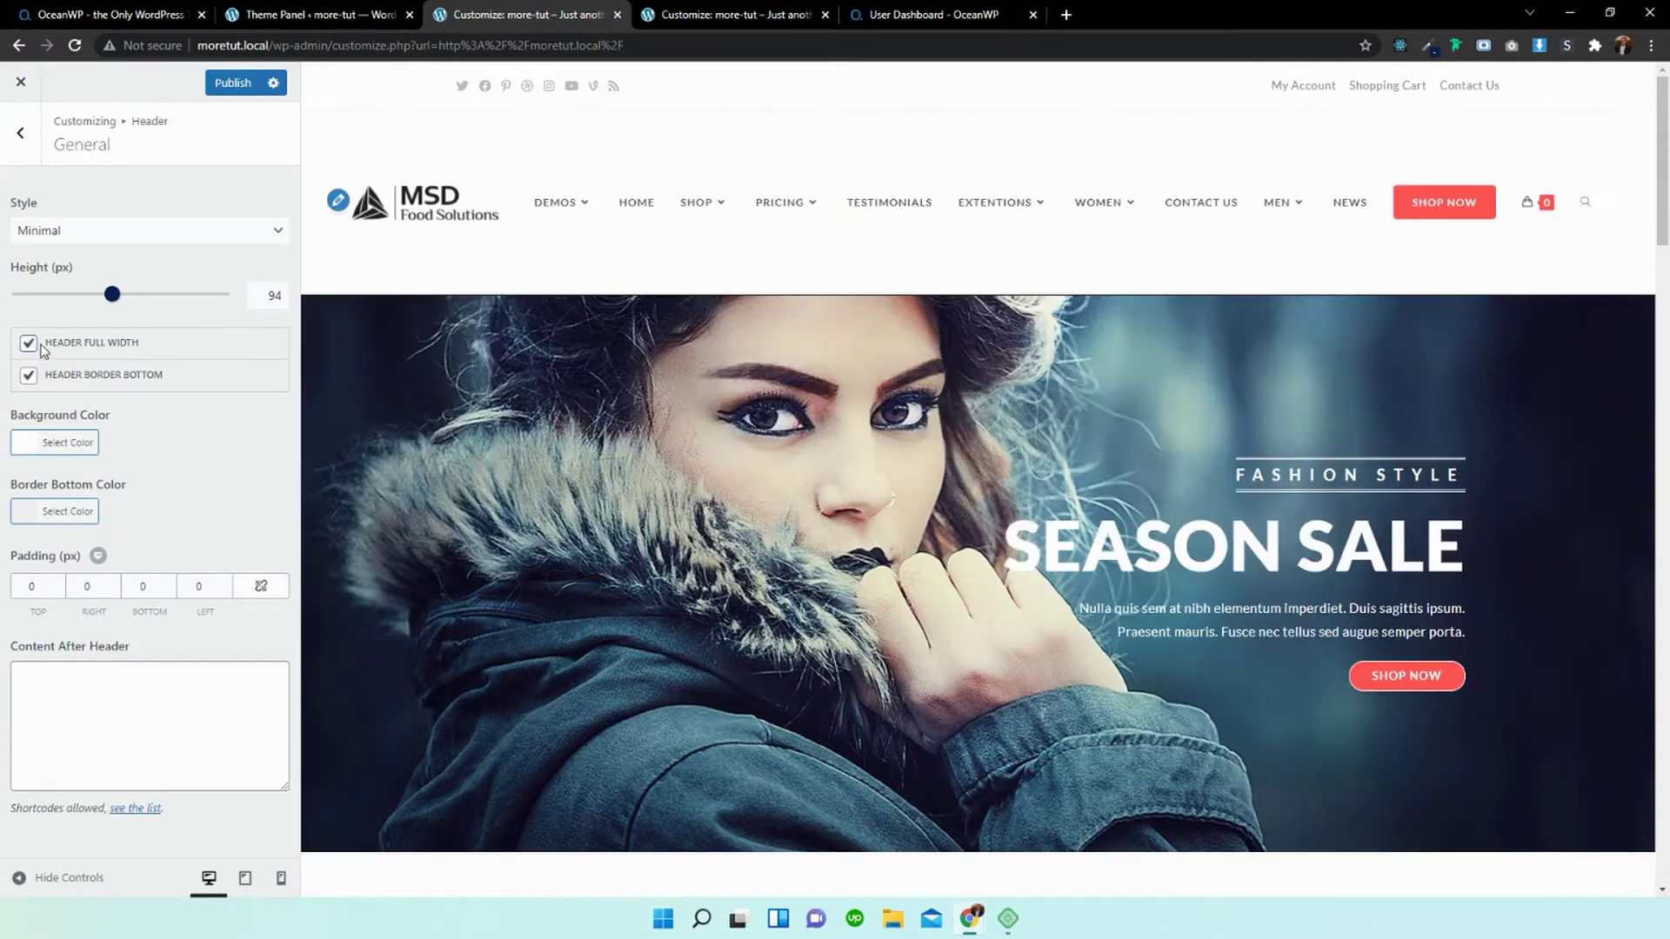
# Try a red header background, then reset it to #ffffff.
pyautogui.click(23, 447)
pyautogui.click(207, 532)
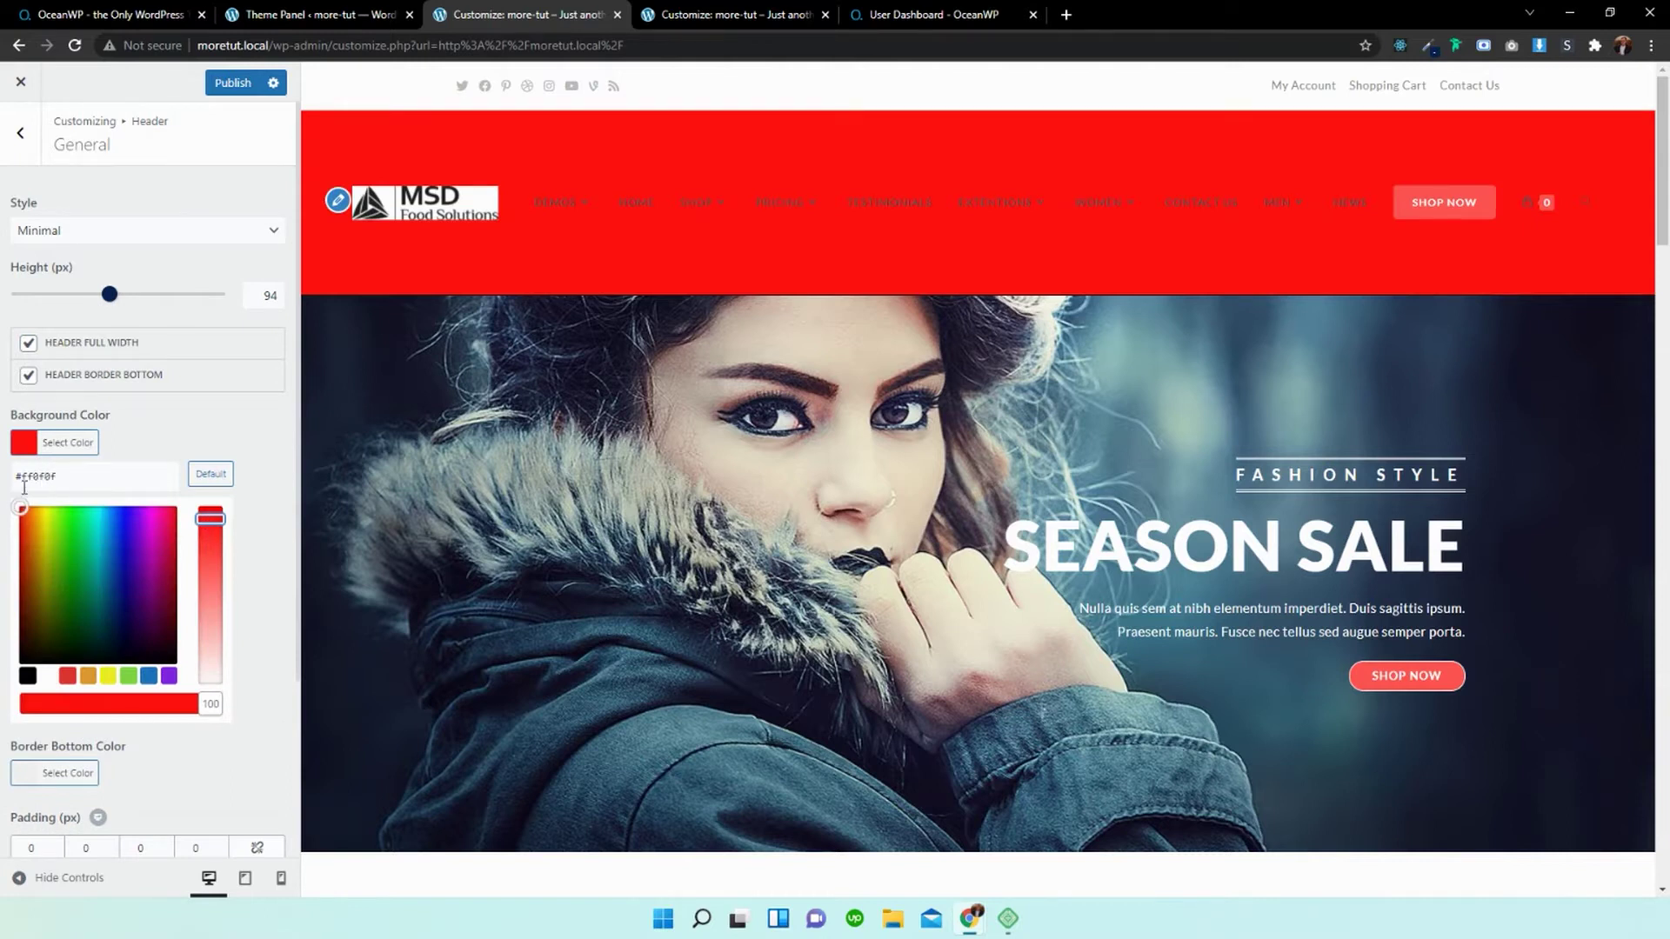
pyautogui.click(50, 678)
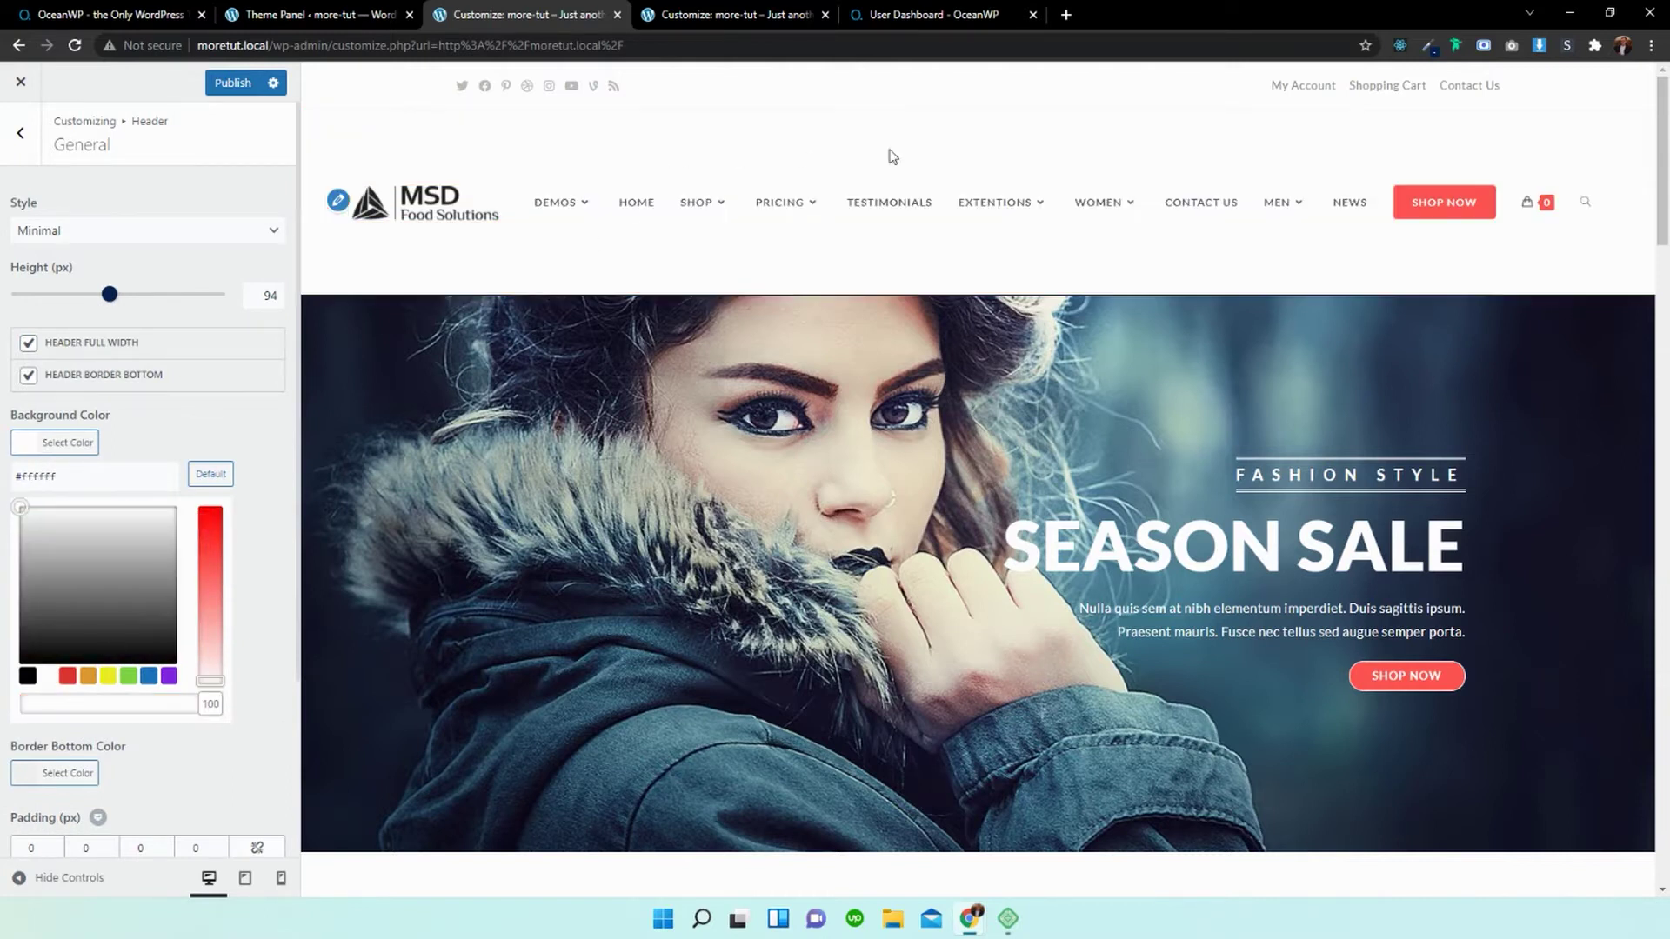
# Briefly check Header Media, then open the Header Logo settings showing the Store logo.
pyautogui.click(152, 429)
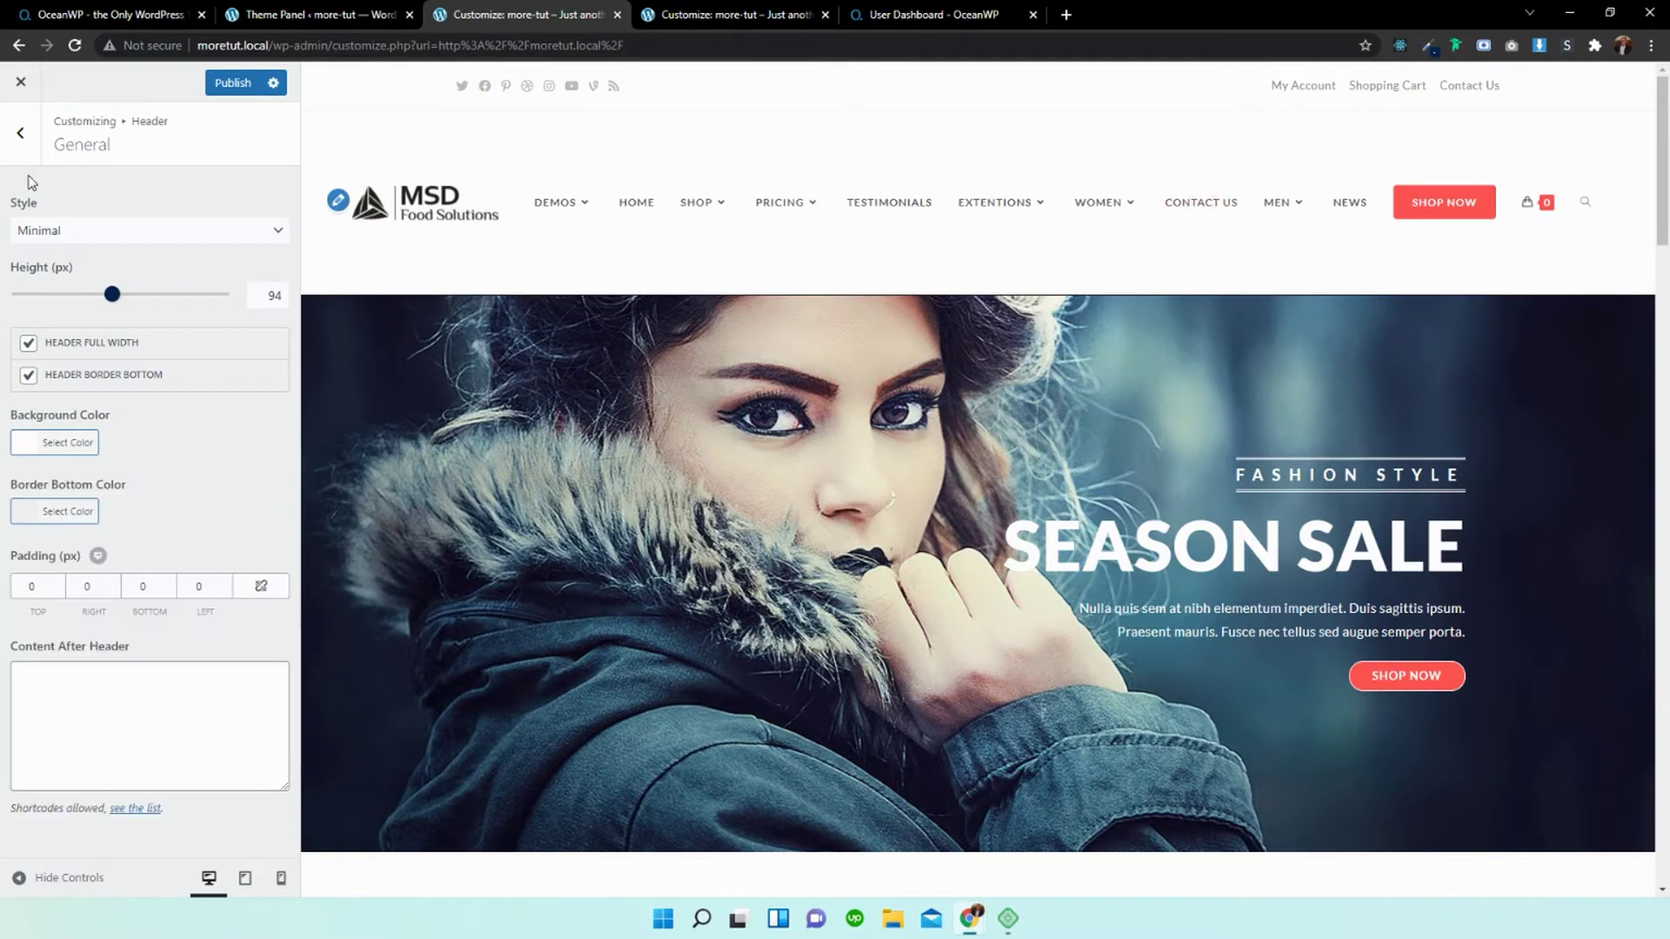
pyautogui.click(20, 132)
pyautogui.click(82, 229)
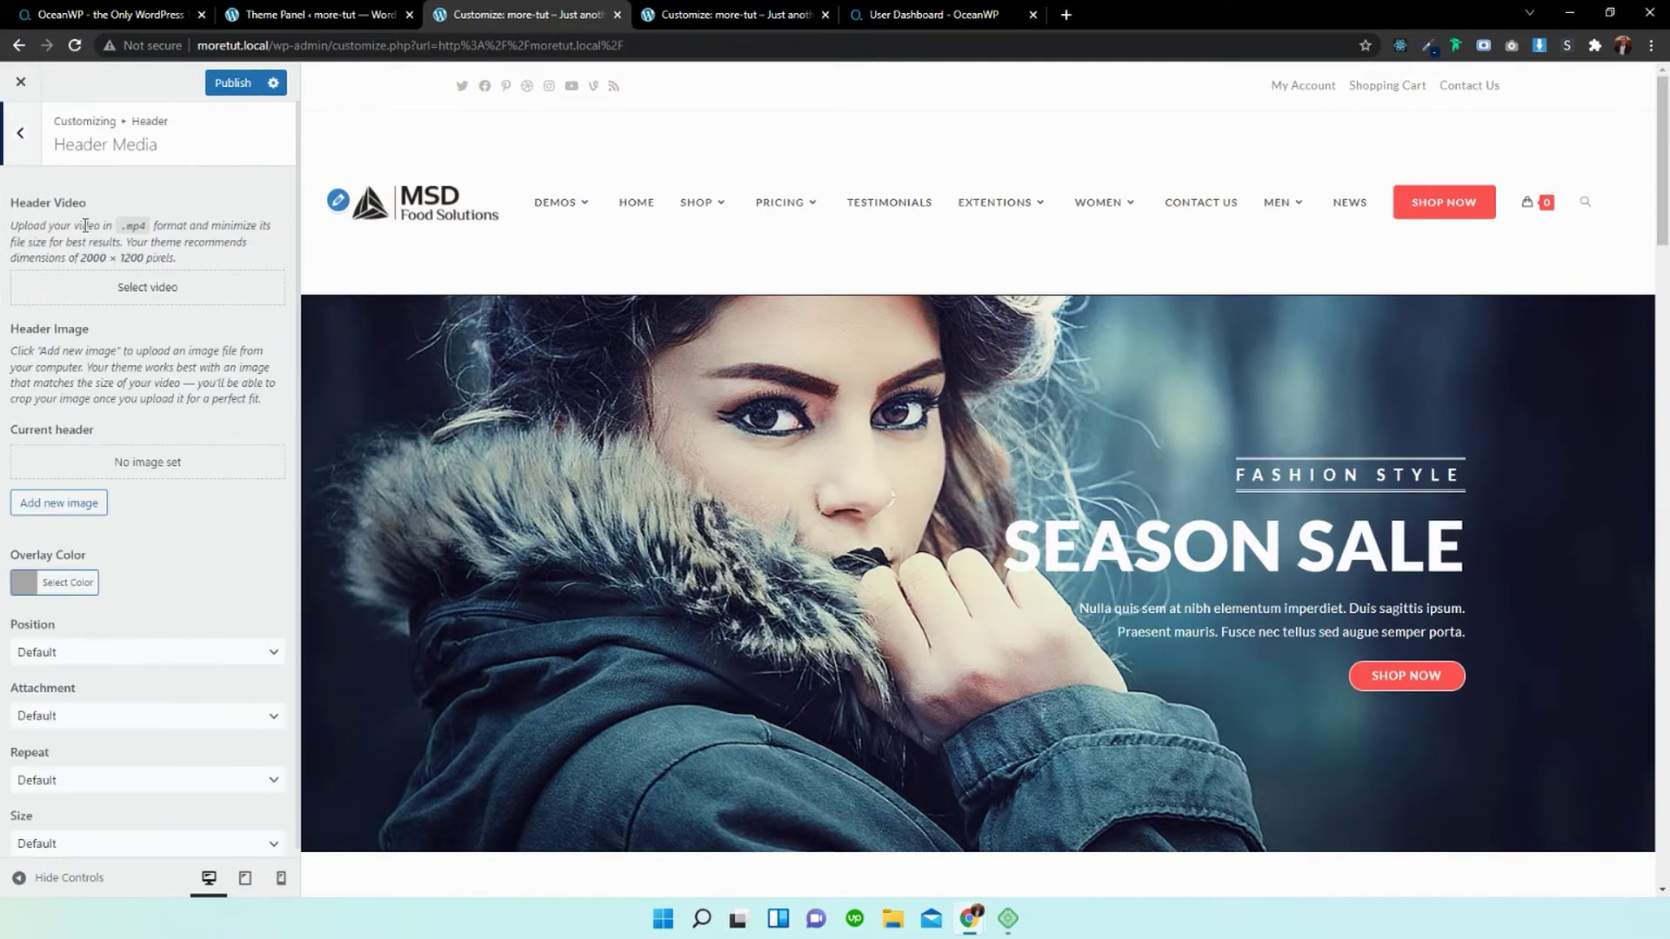
pyautogui.click(20, 135)
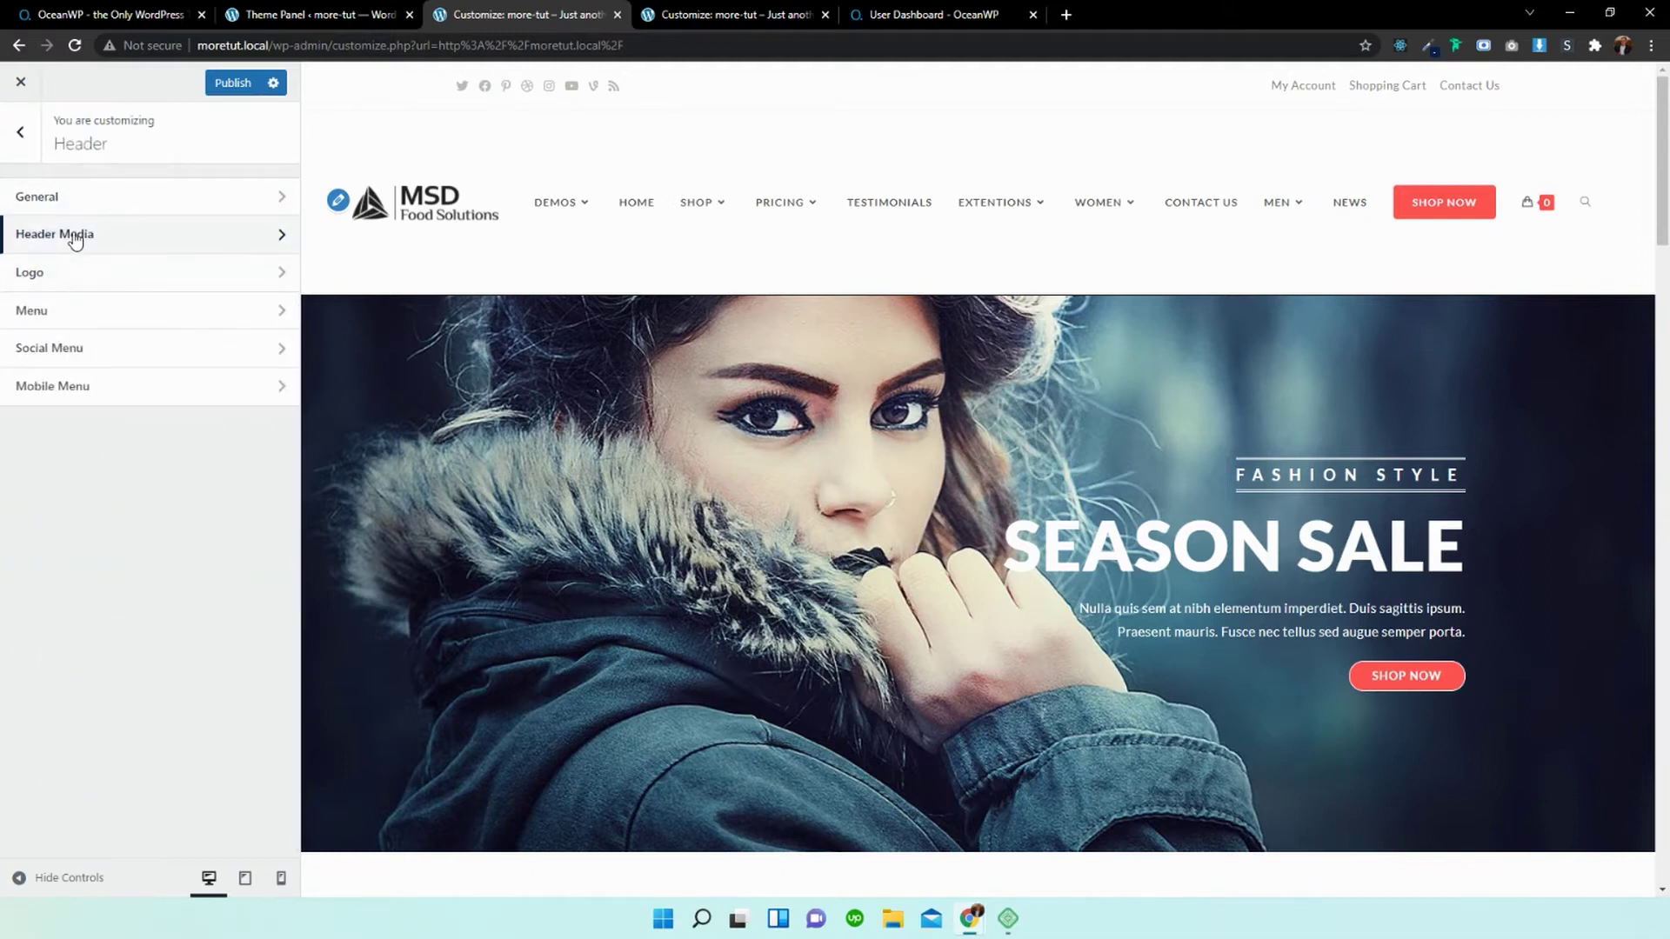
pyautogui.click(52, 270)
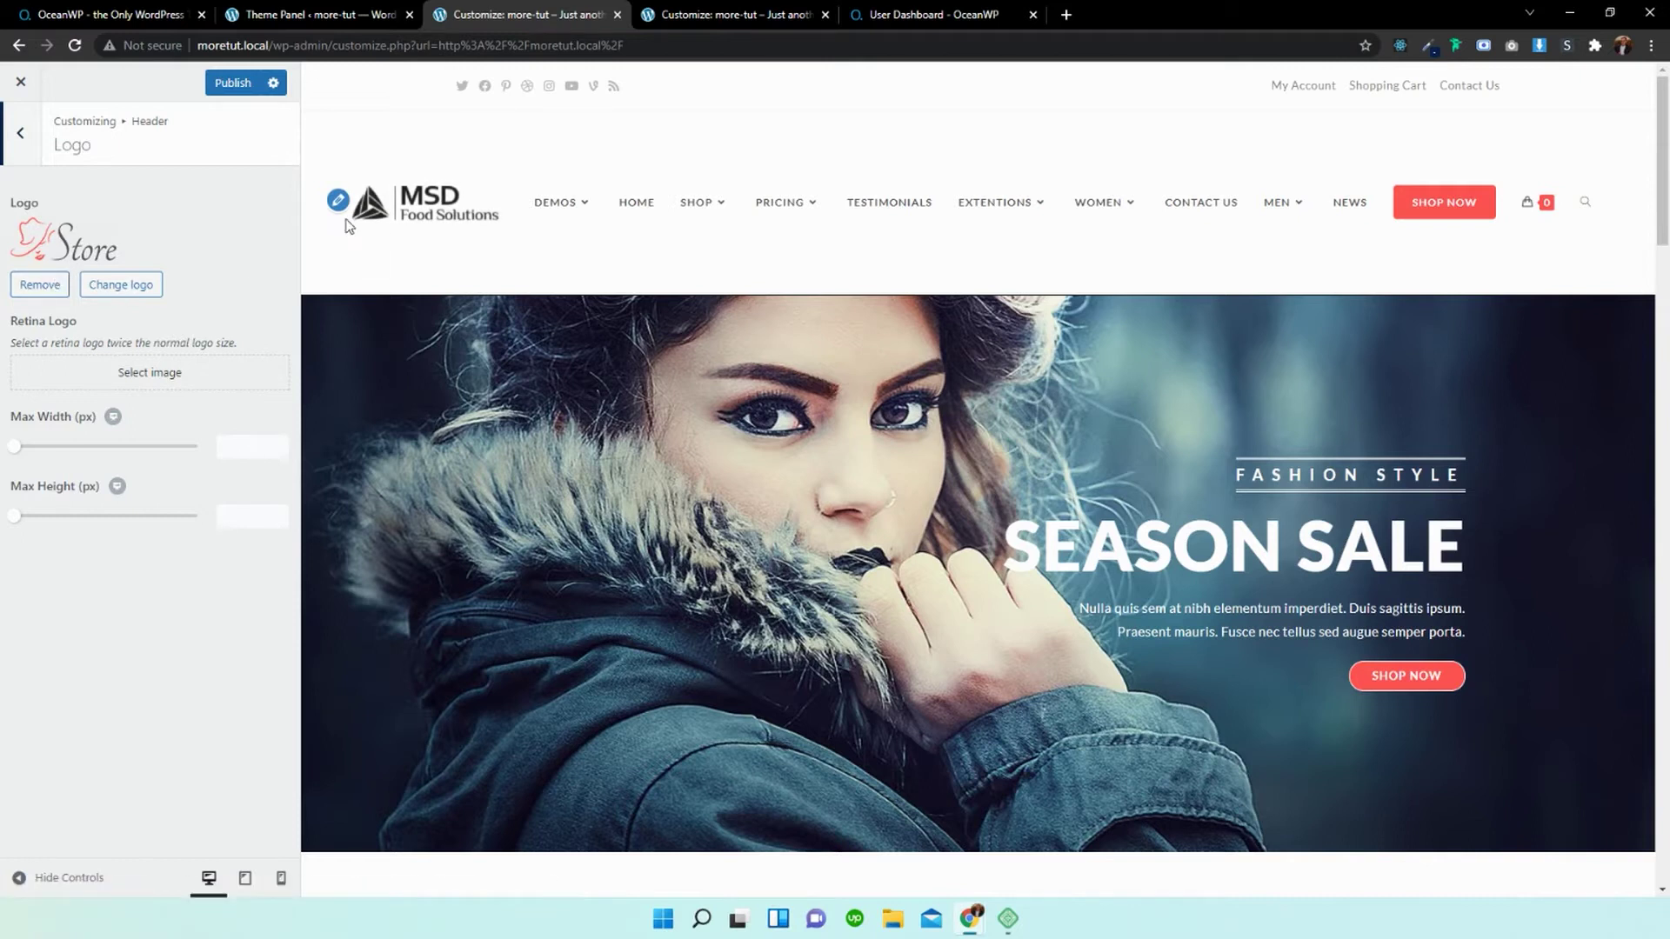
# Upload the 'full logo (1)' image to replace the Store logo.
pyautogui.click(96, 284)
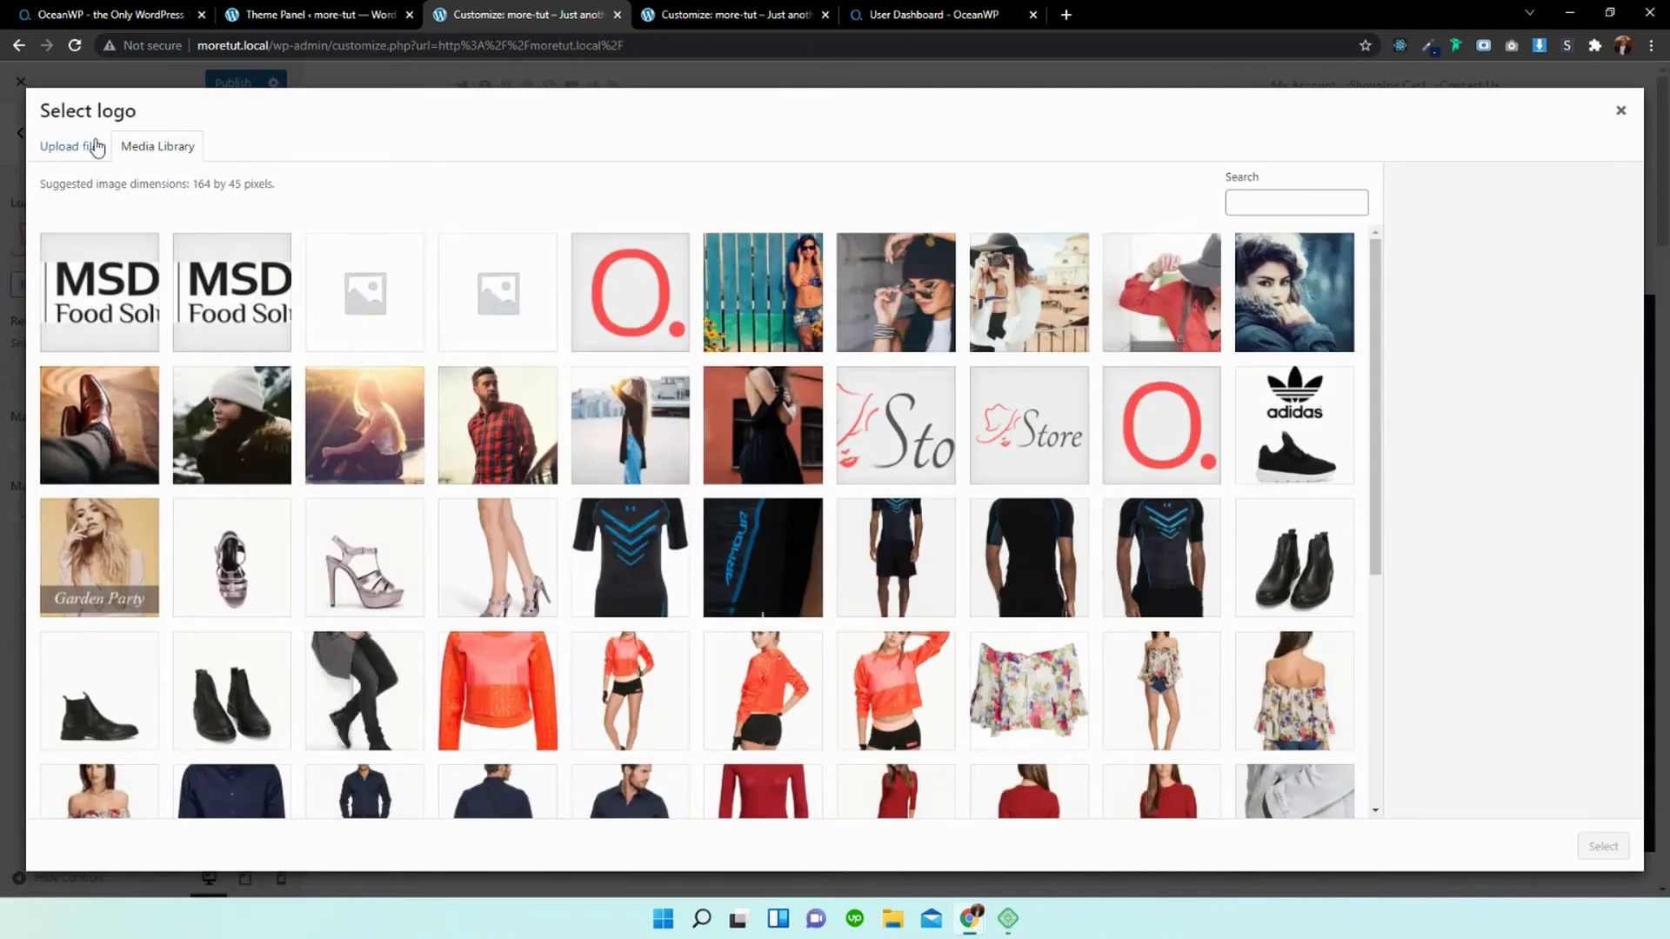
pyautogui.click(98, 148)
pyautogui.click(834, 448)
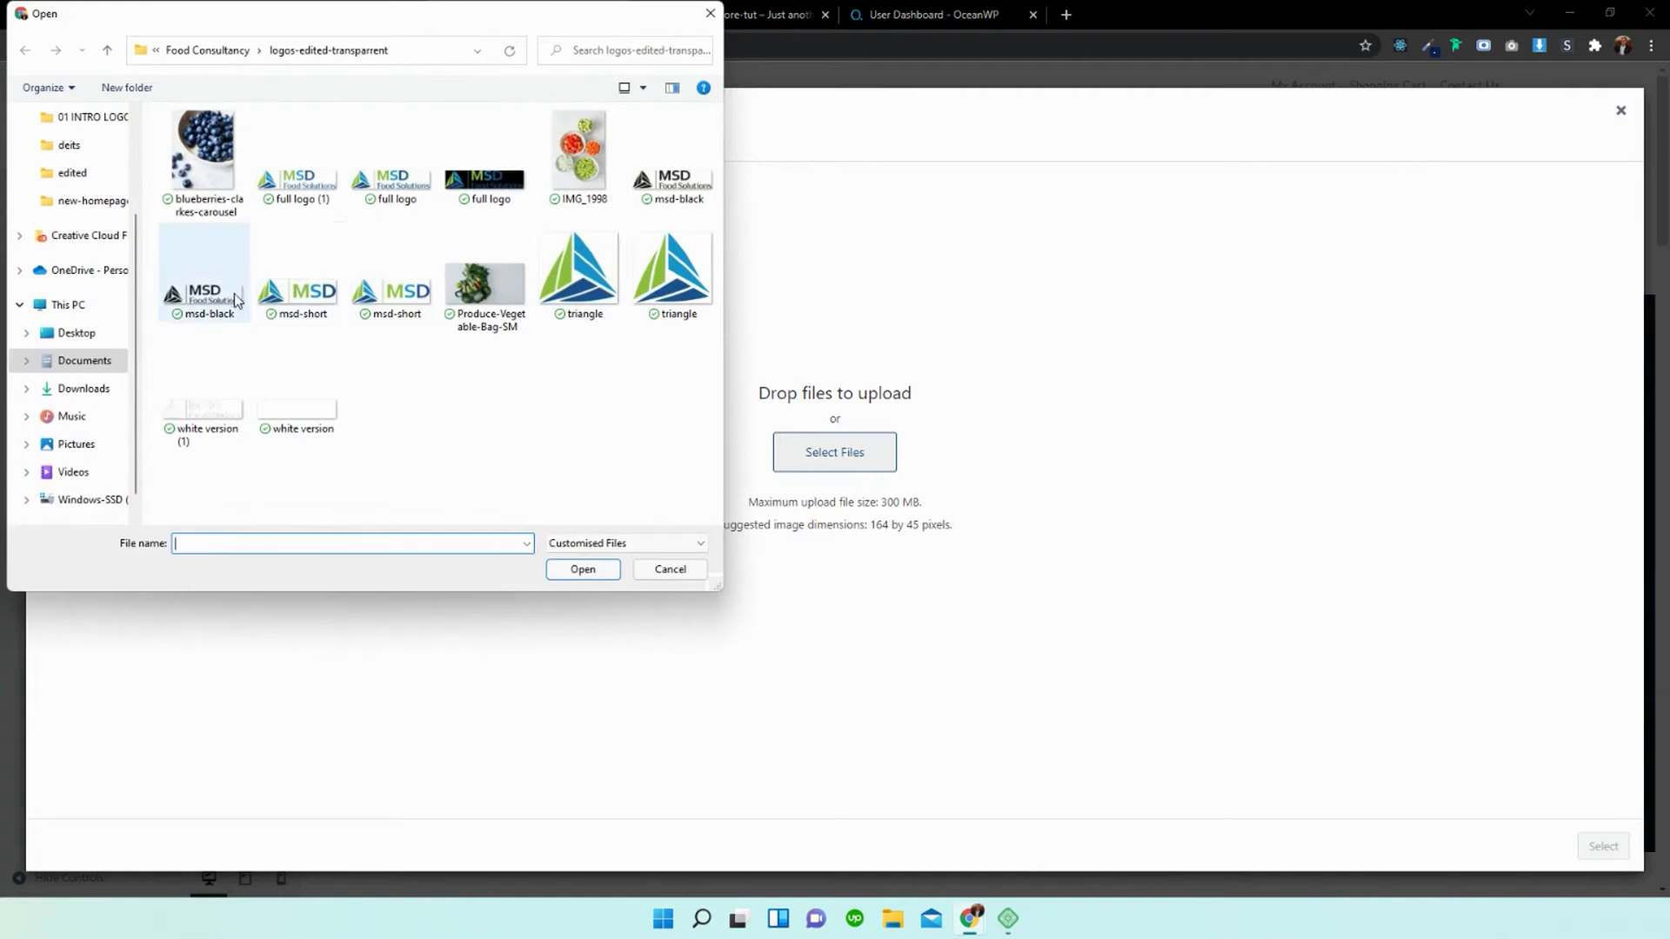
pyautogui.click(391, 161)
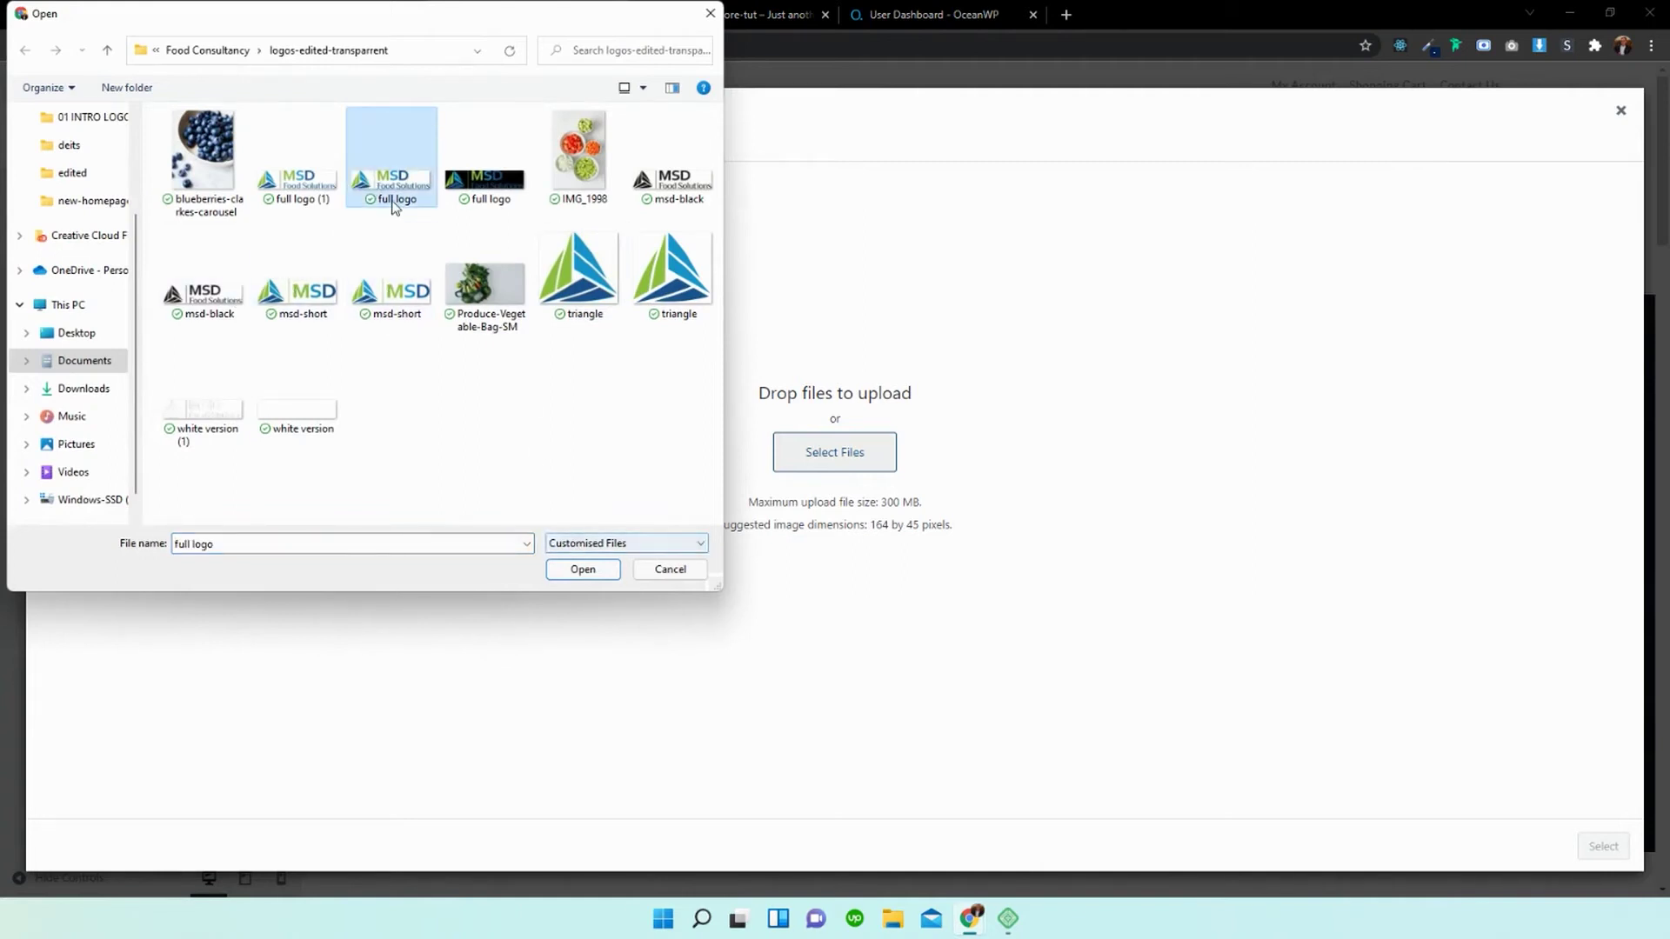
pyautogui.click(298, 161)
pyautogui.click(582, 569)
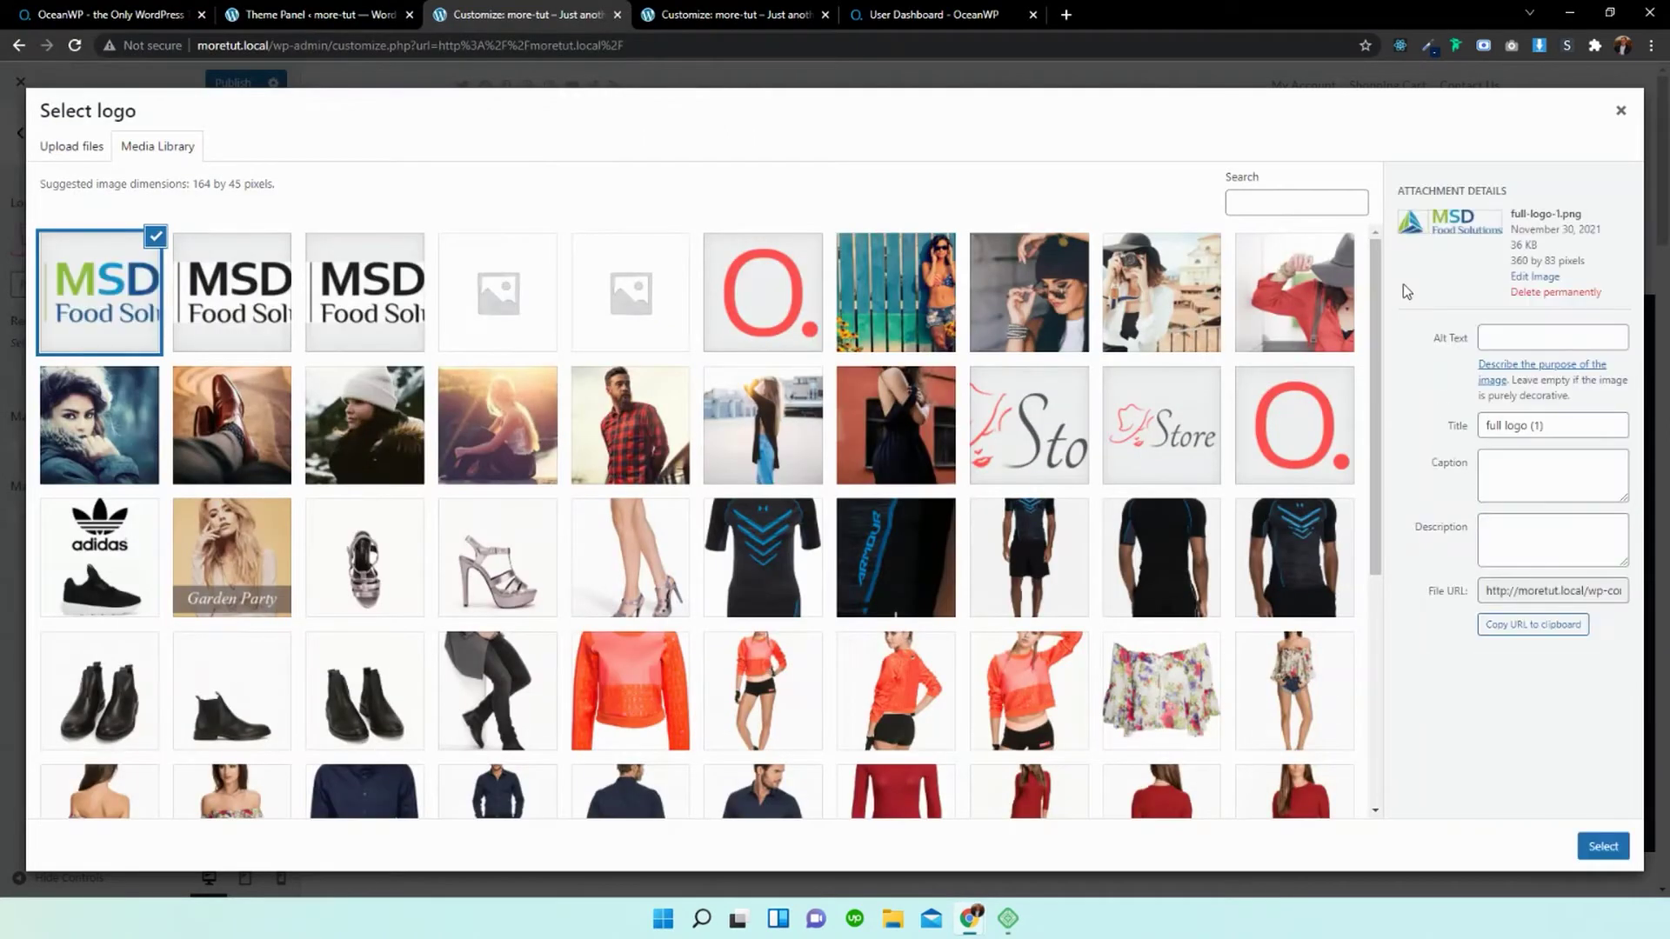
# Select the uploaded MSD logo and crop it to its full width.
pyautogui.click(1603, 847)
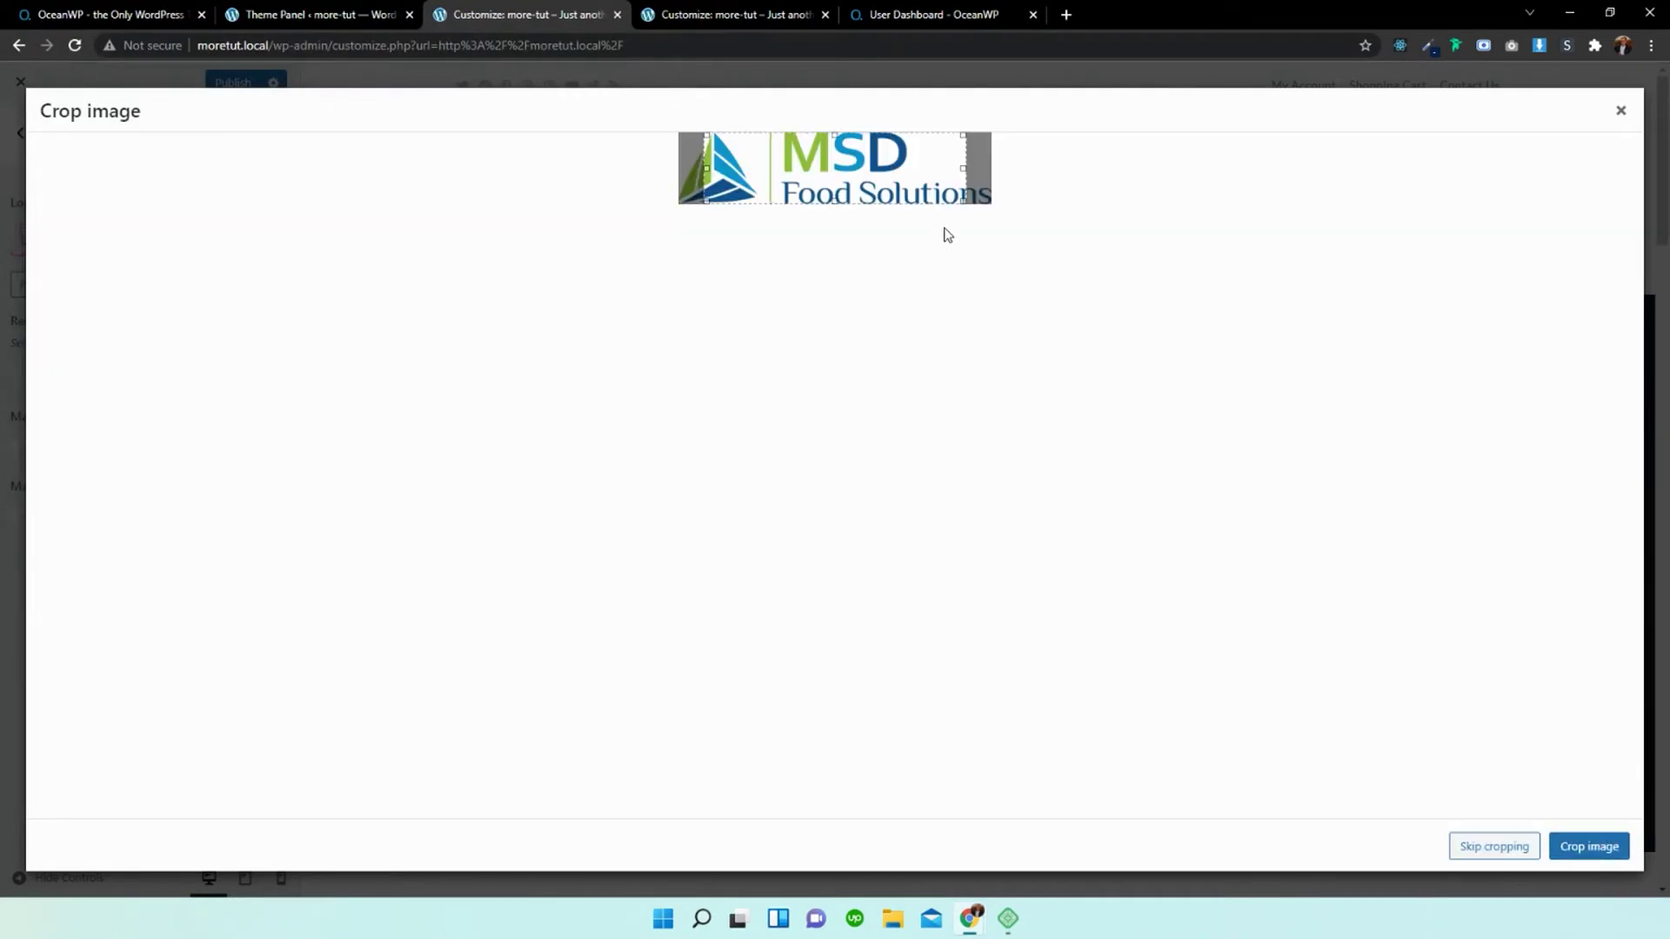
pyautogui.moveTo(963, 171); pyautogui.dragTo(1022, 164)
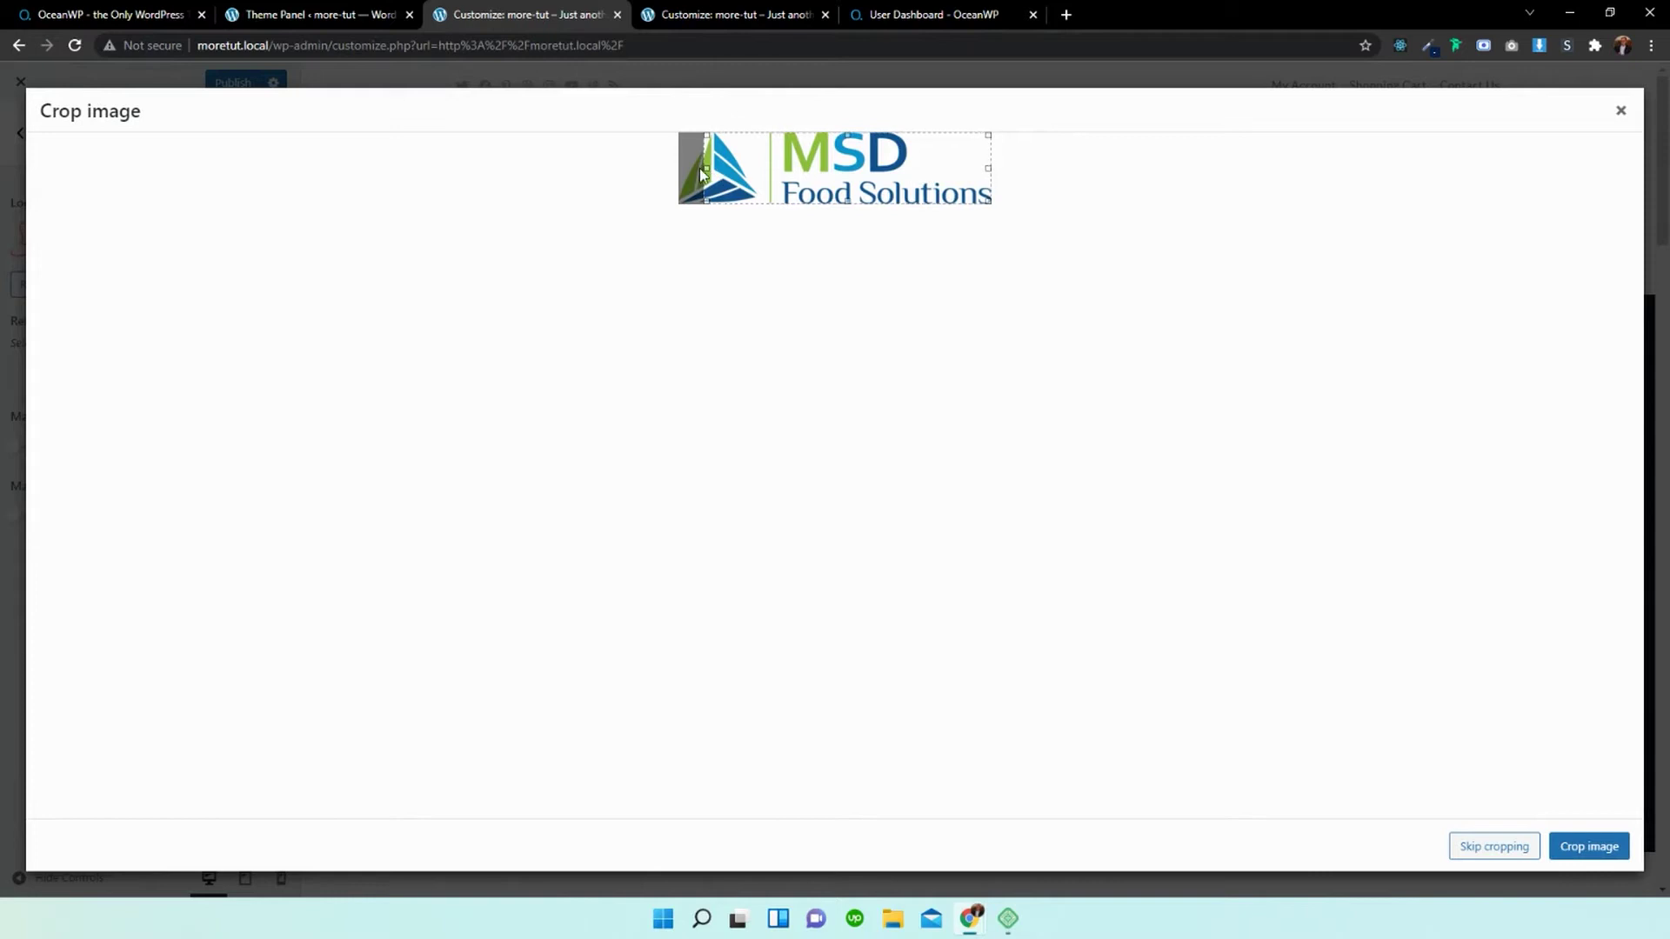
pyautogui.moveTo(715, 168); pyautogui.dragTo(684, 167)
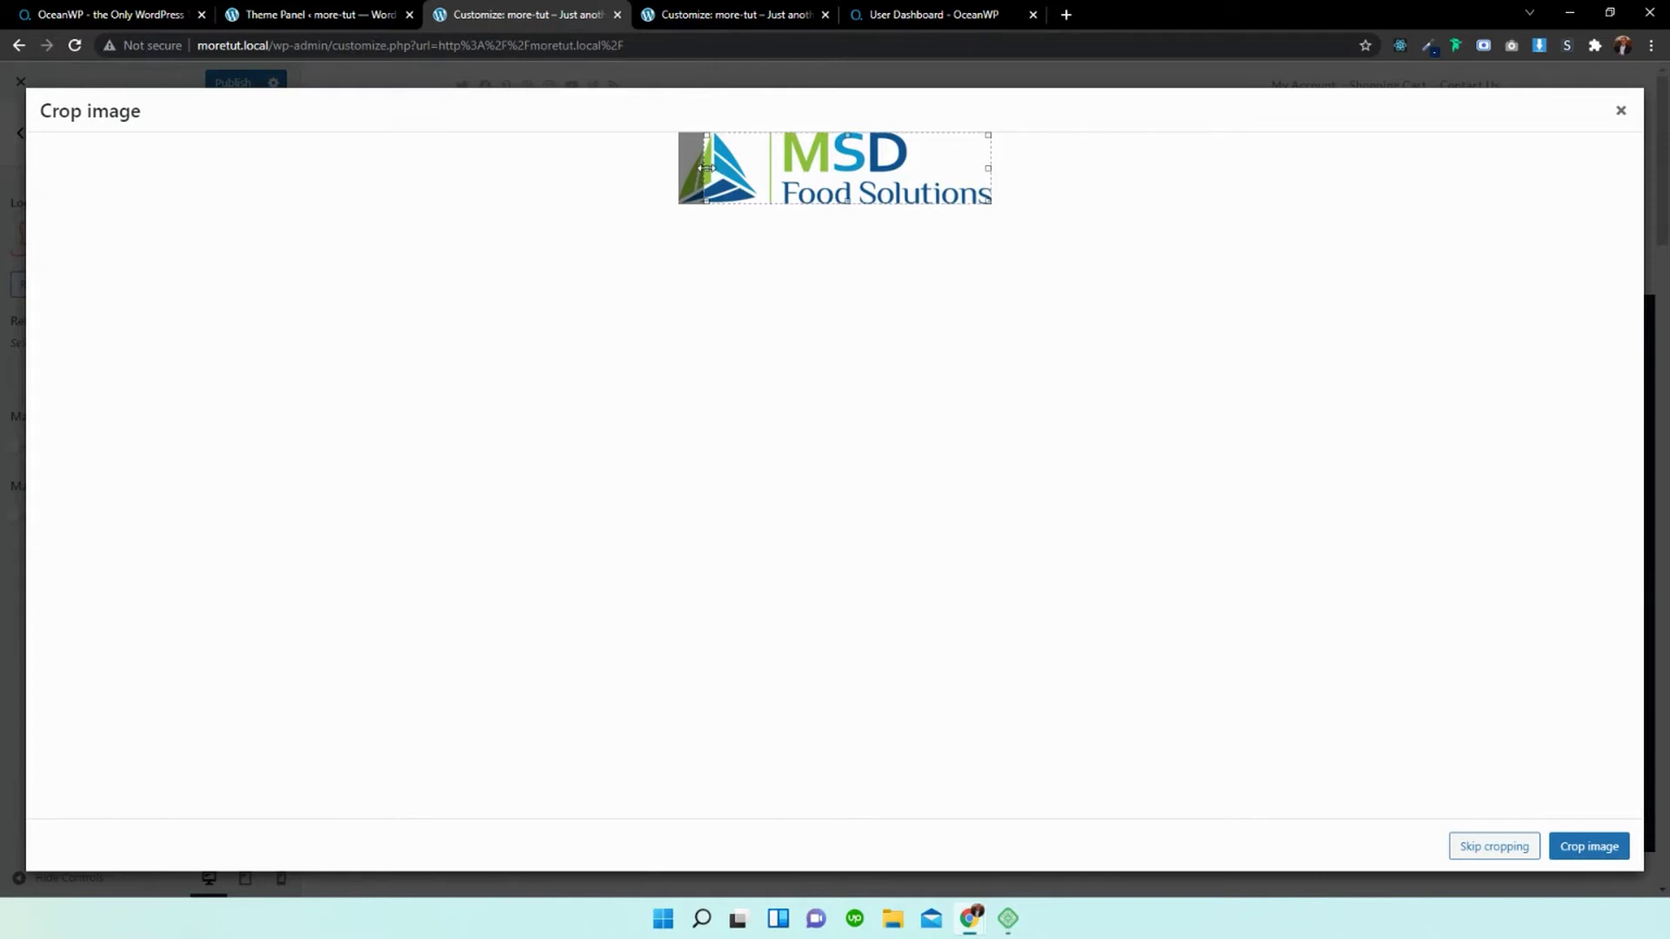
pyautogui.click(1588, 846)
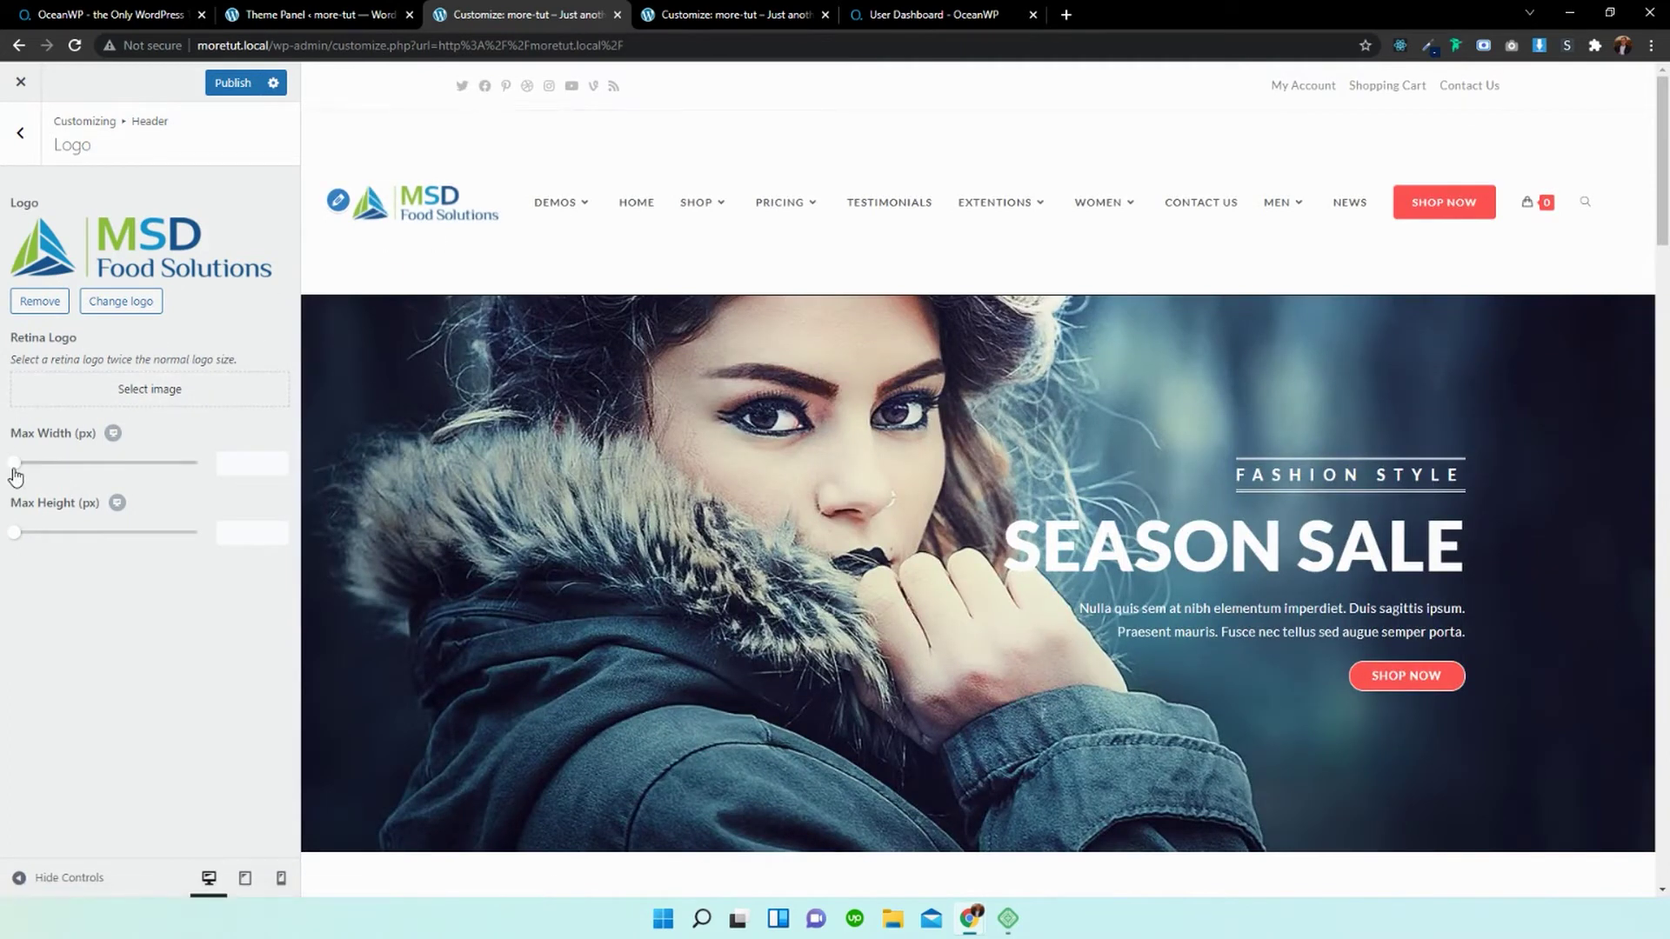
# Increase the logo Max Width to 193 px.
pyautogui.moveTo(15, 474); pyautogui.dragTo(84, 475)
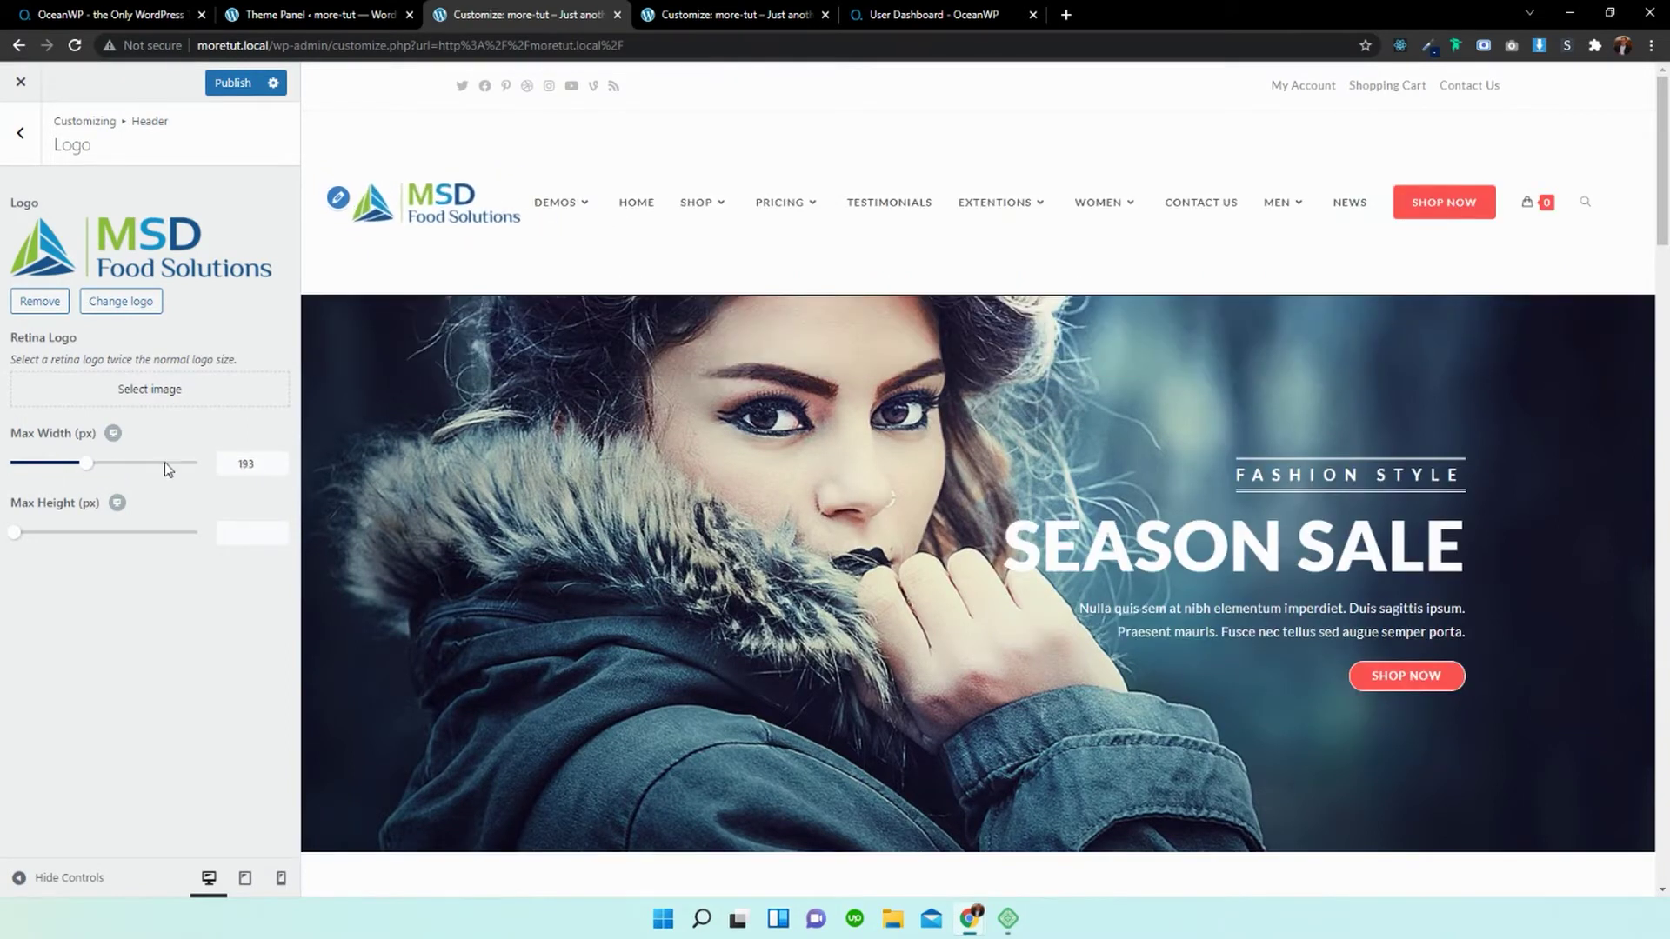
# In Header > Menu, compare Center and Left positions, then keep the menu at Right.
pyautogui.click(20, 133)
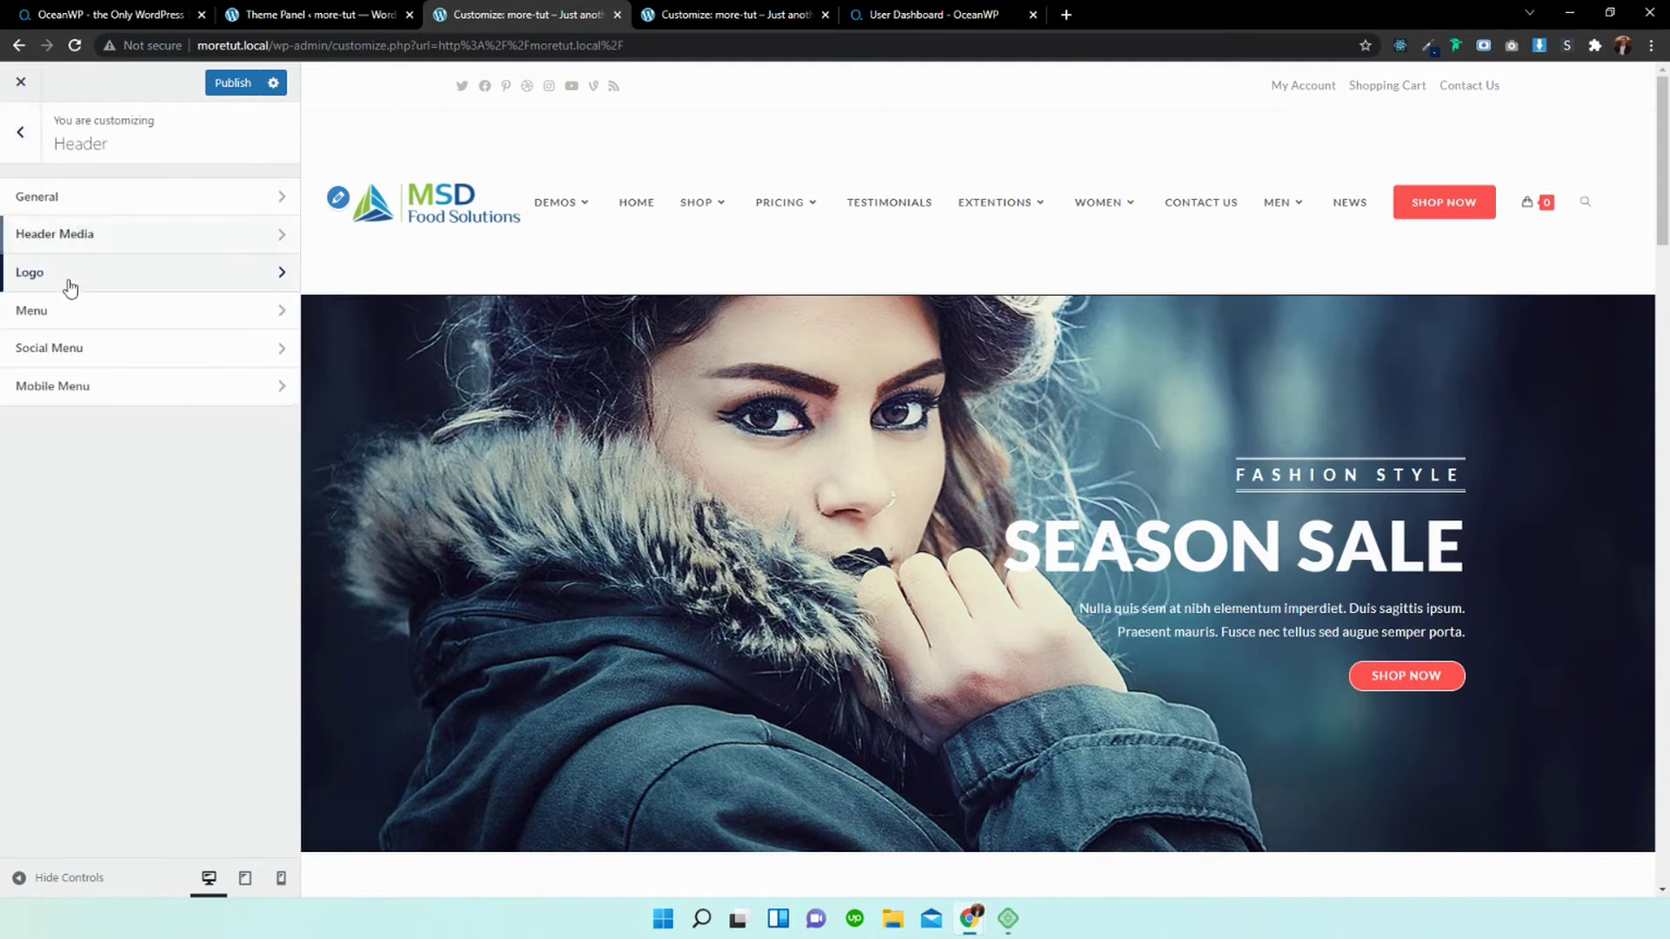
pyautogui.click(70, 309)
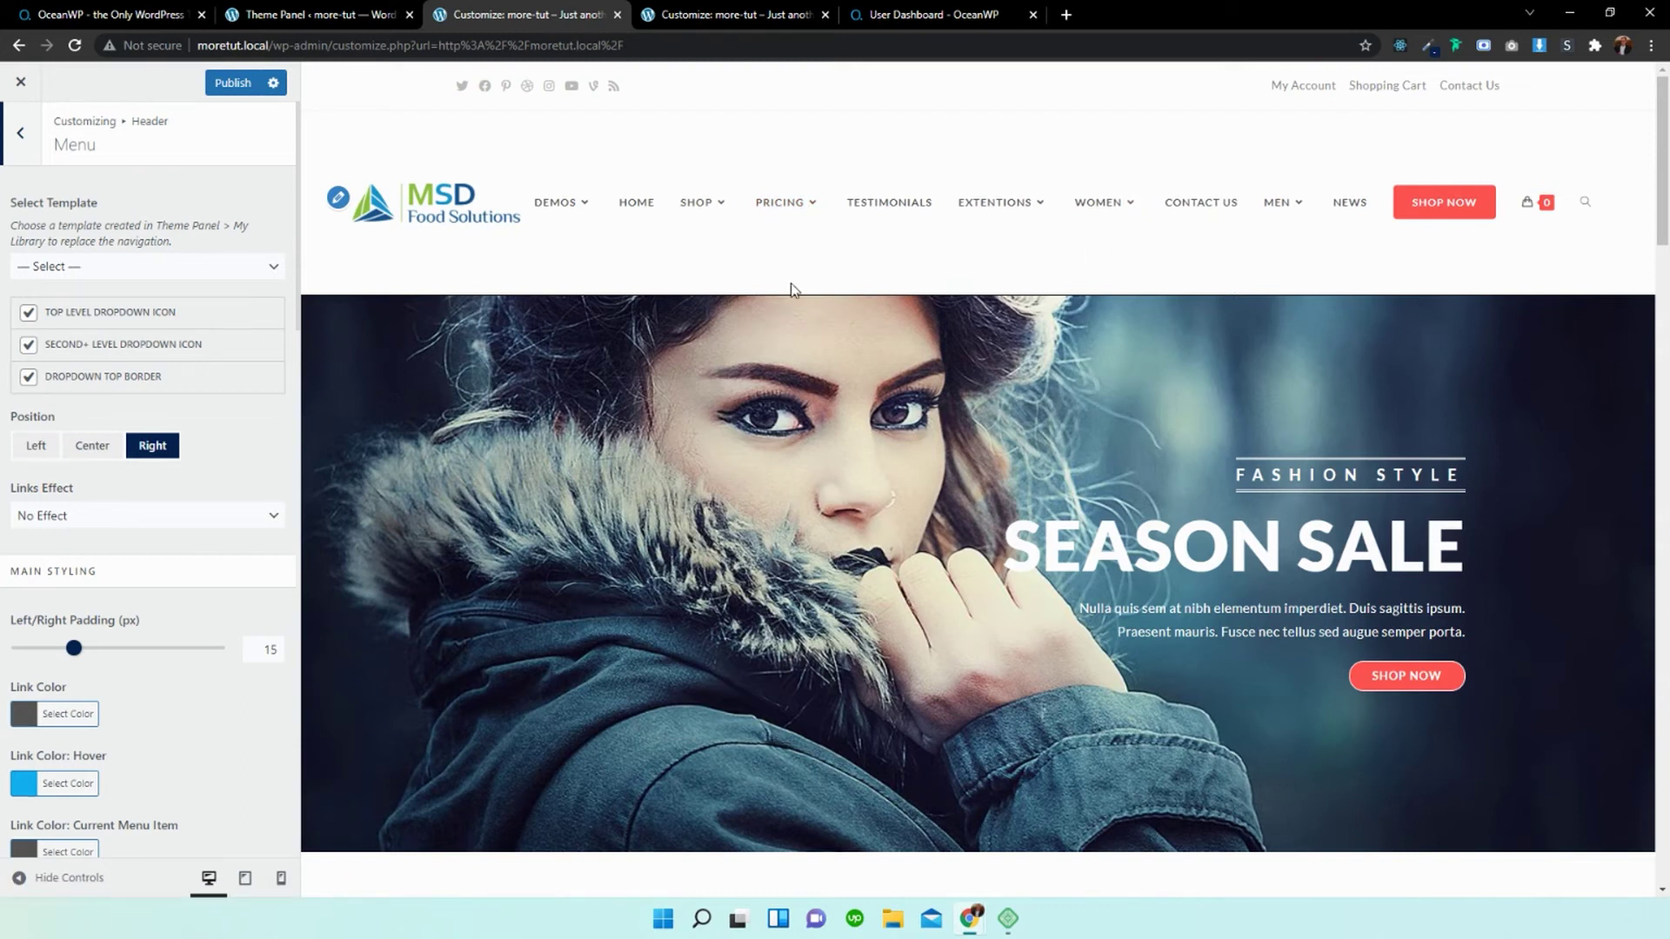
pyautogui.click(233, 267)
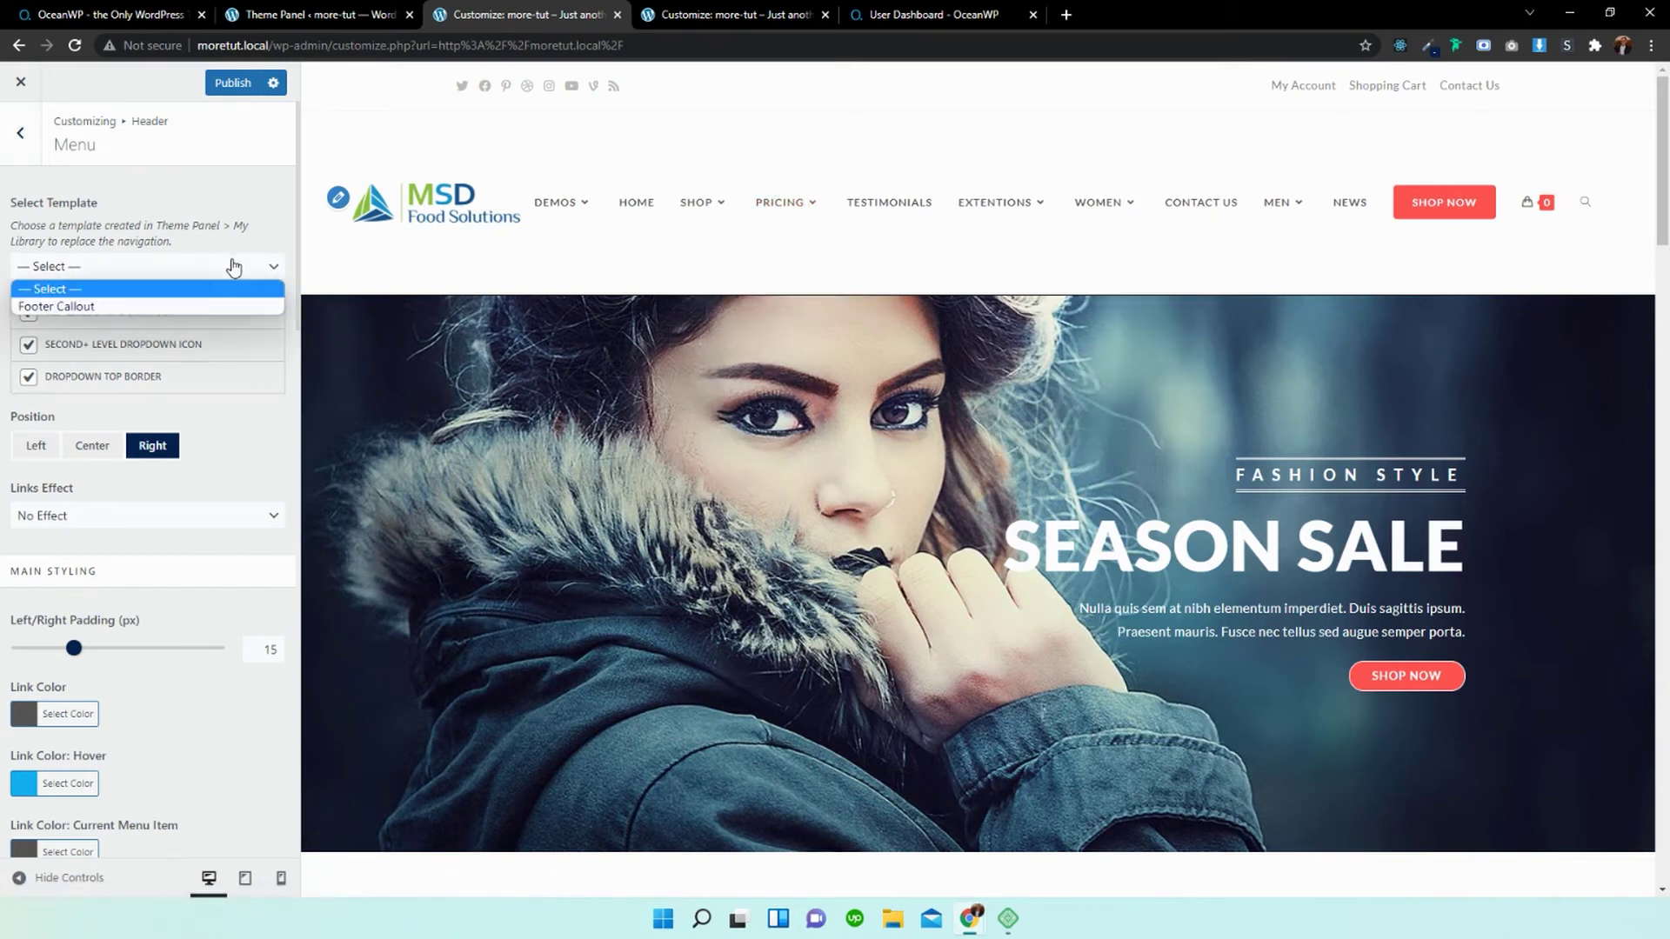
pyautogui.click(252, 209)
pyautogui.click(94, 447)
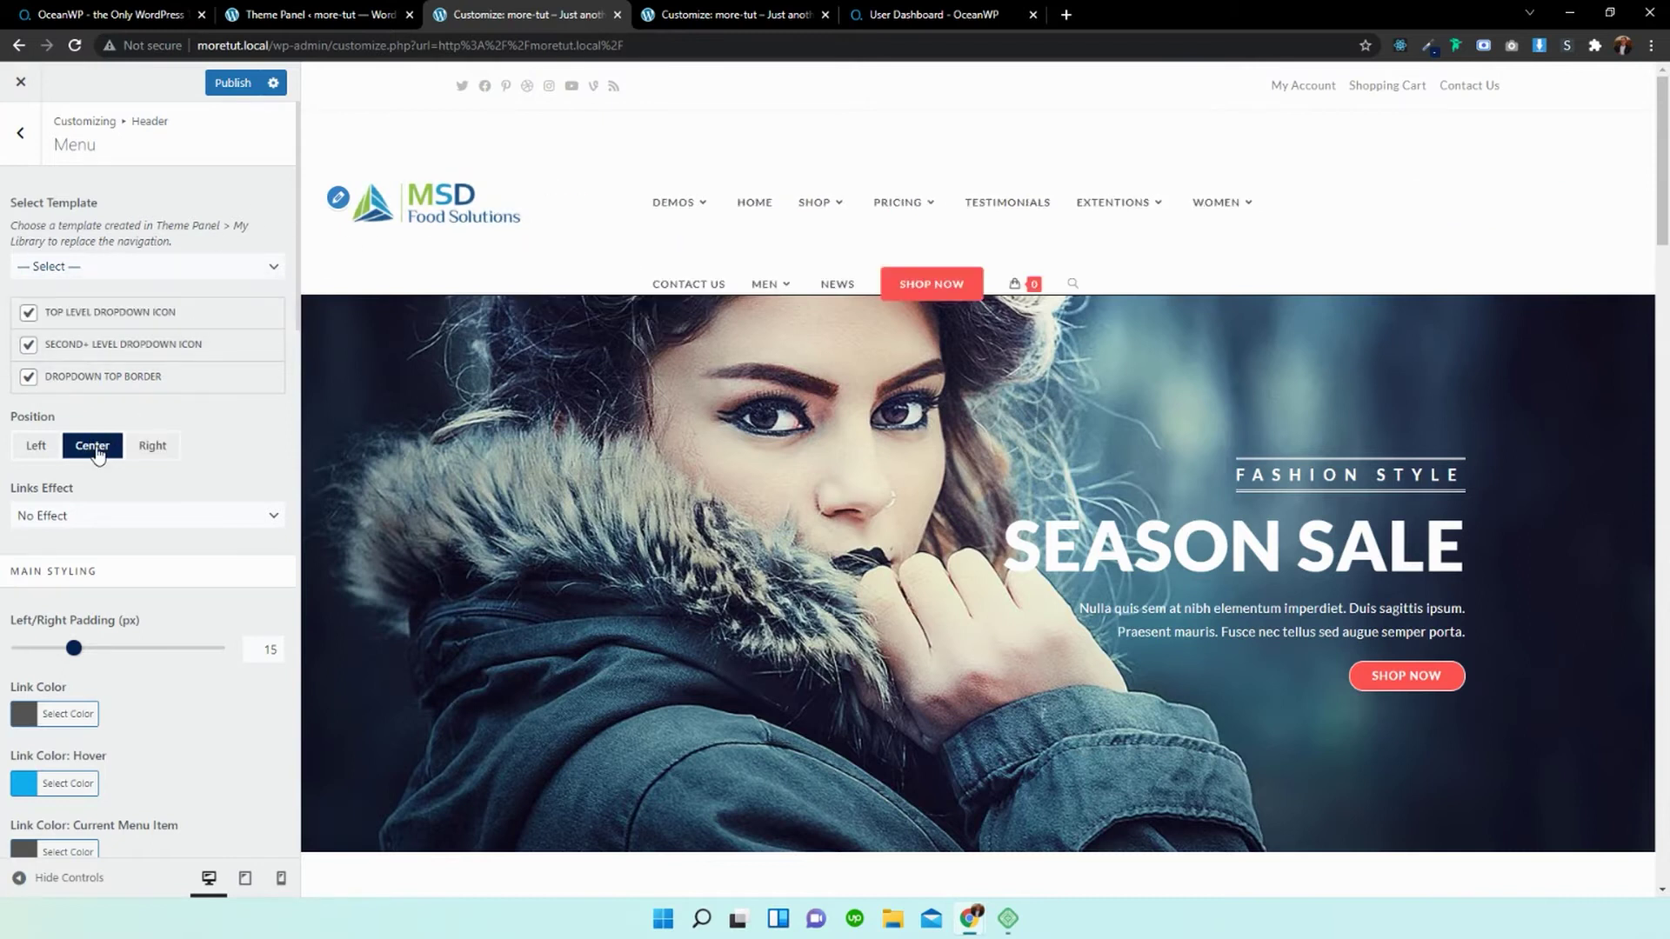
pyautogui.click(36, 447)
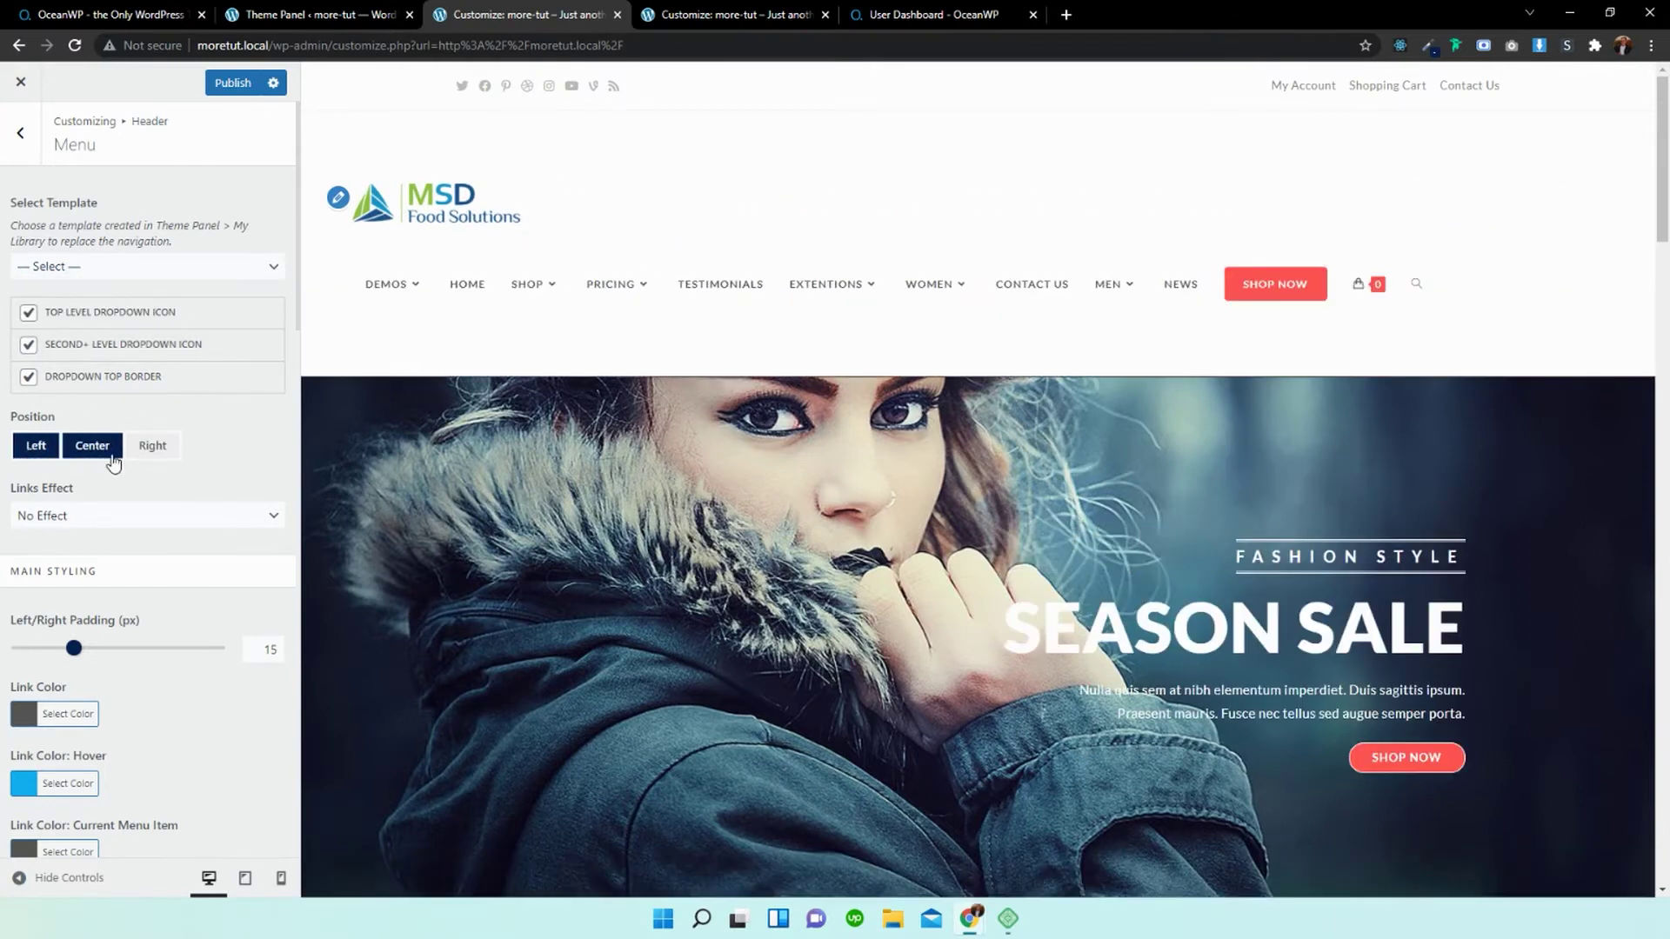
pyautogui.click(154, 447)
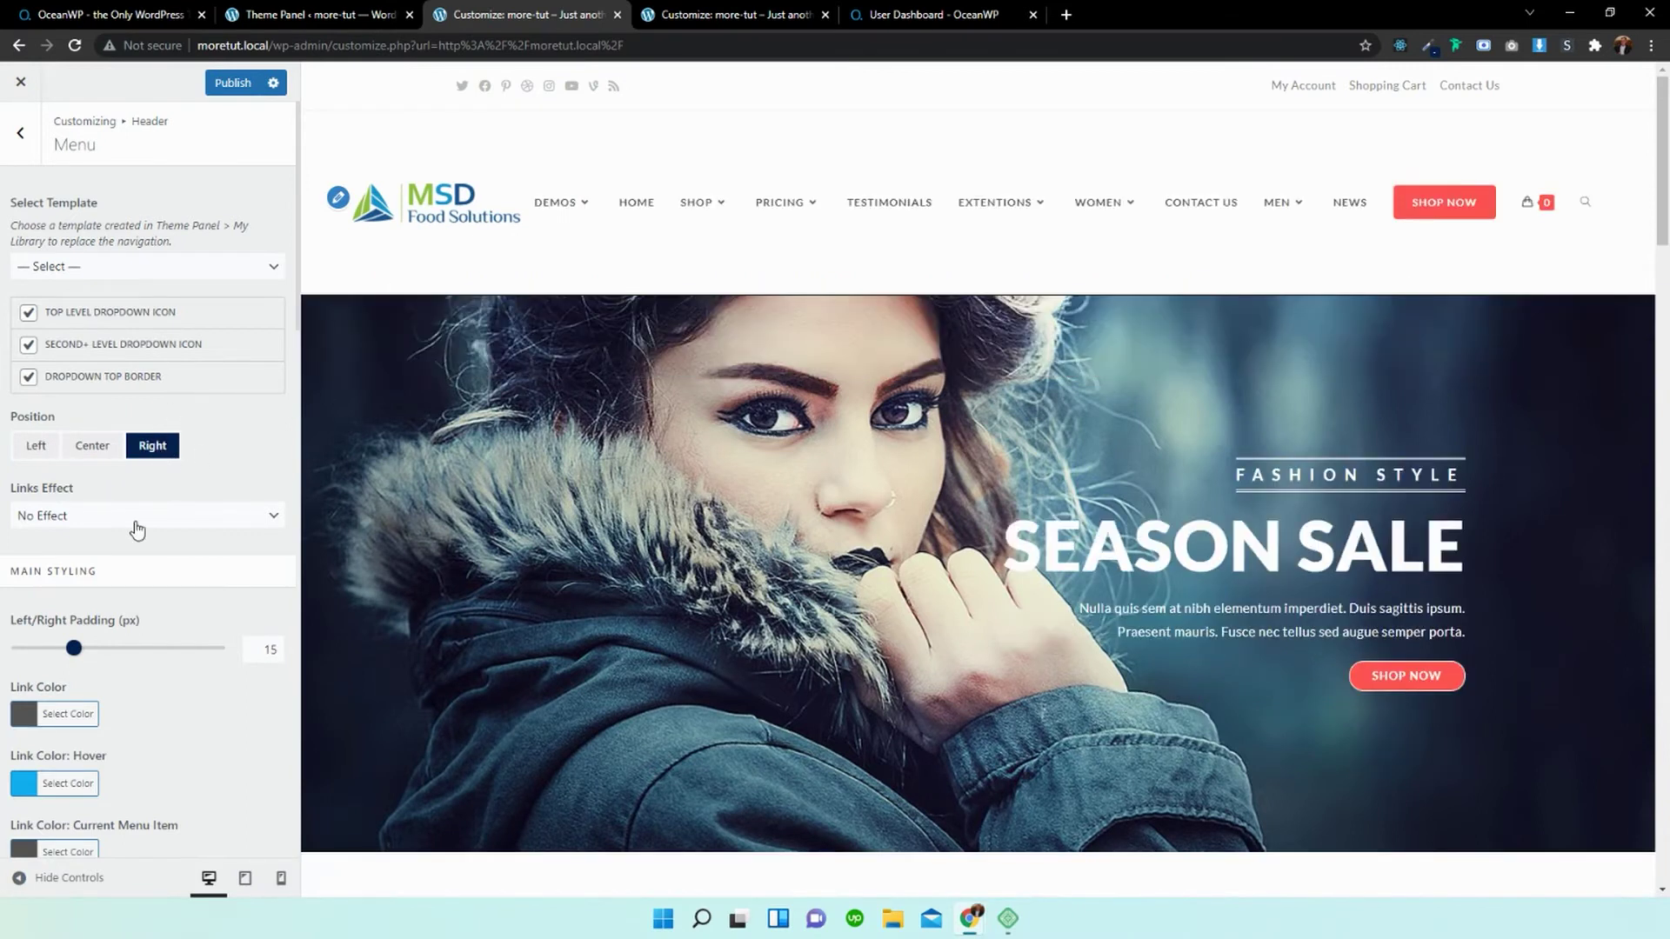
pyautogui.click(135, 523)
# Apply the Underline From Left link effect and check it on the preview menu.
pyautogui.click(126, 553)
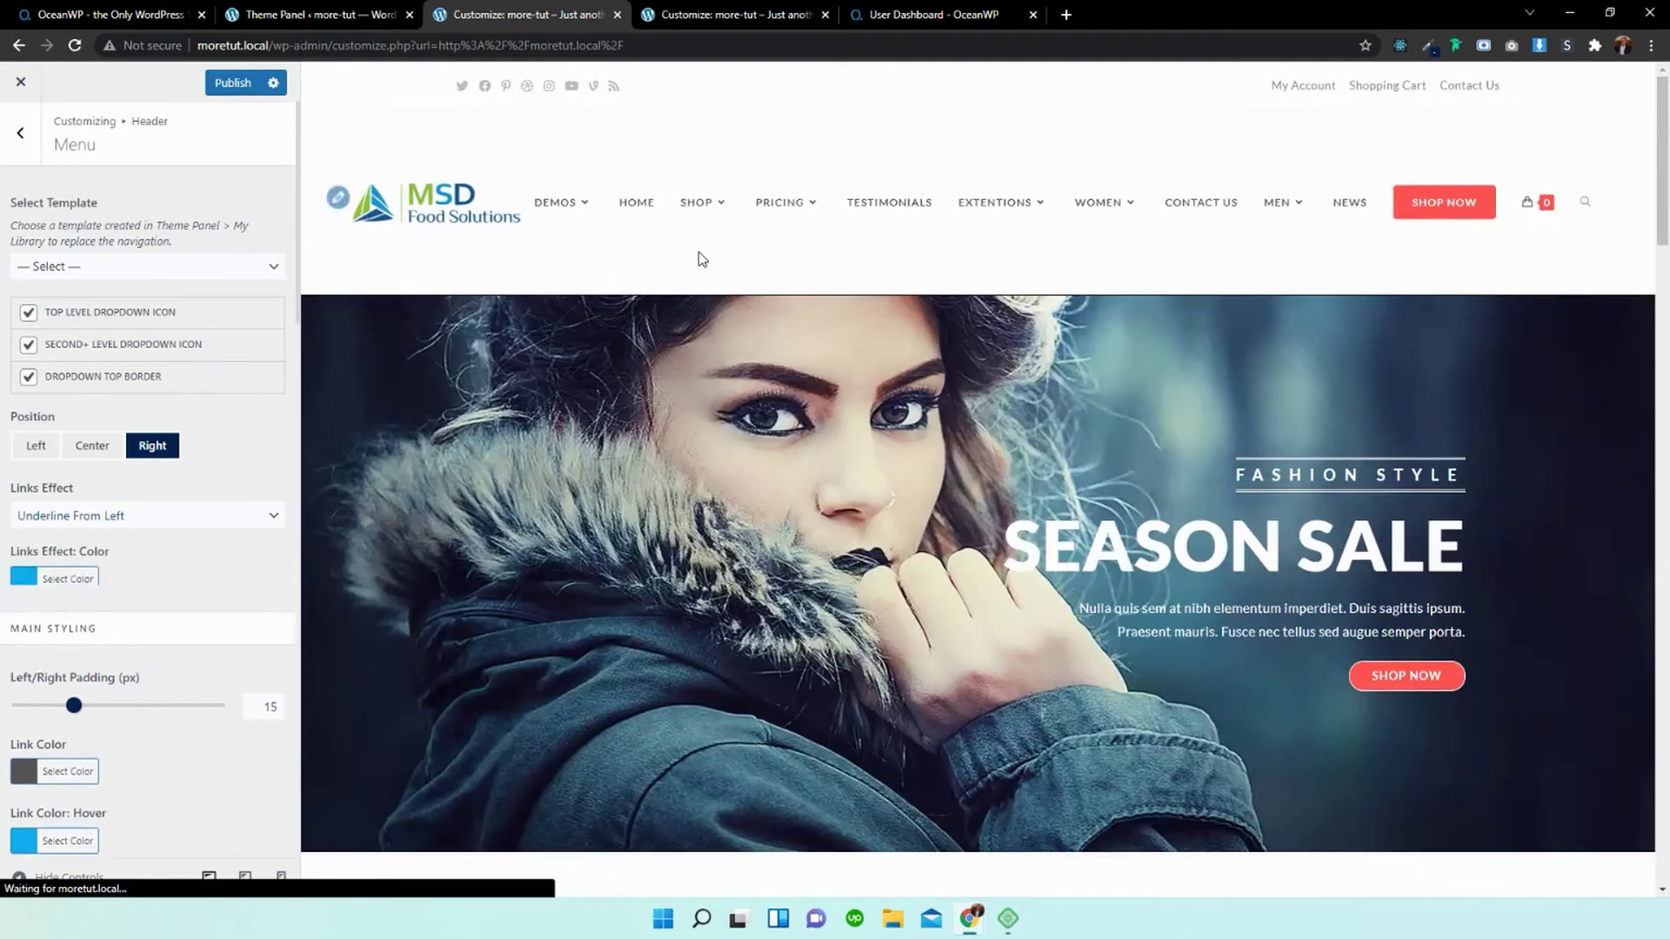
pyautogui.moveTo(701, 218)
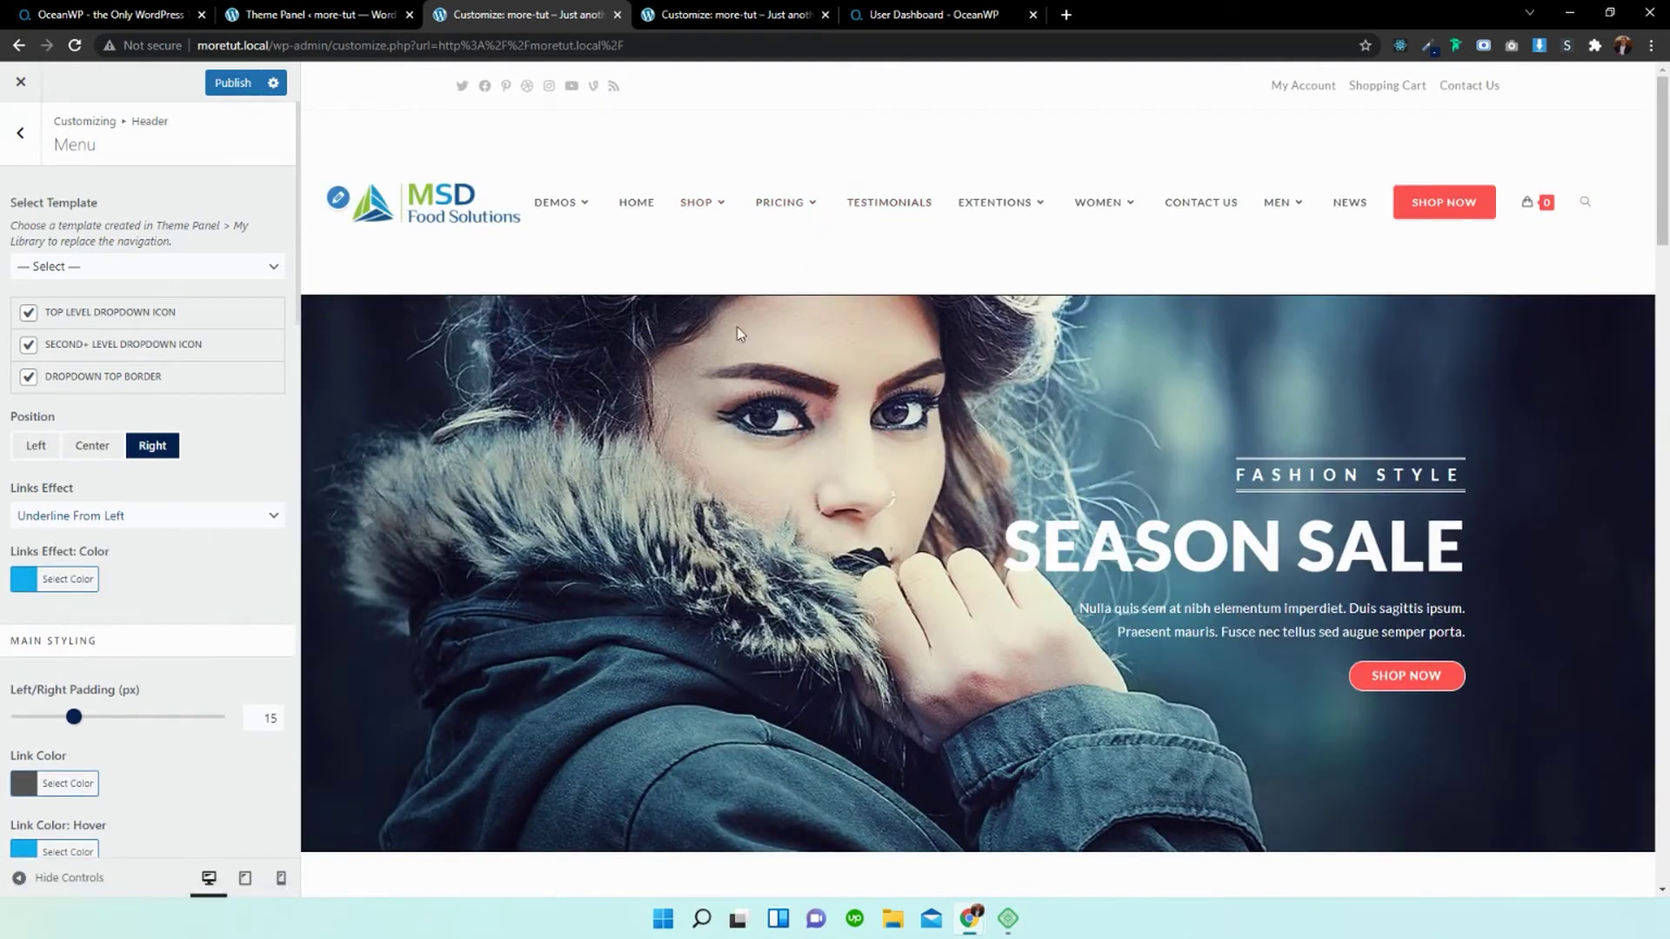
pyautogui.moveTo(979, 222)
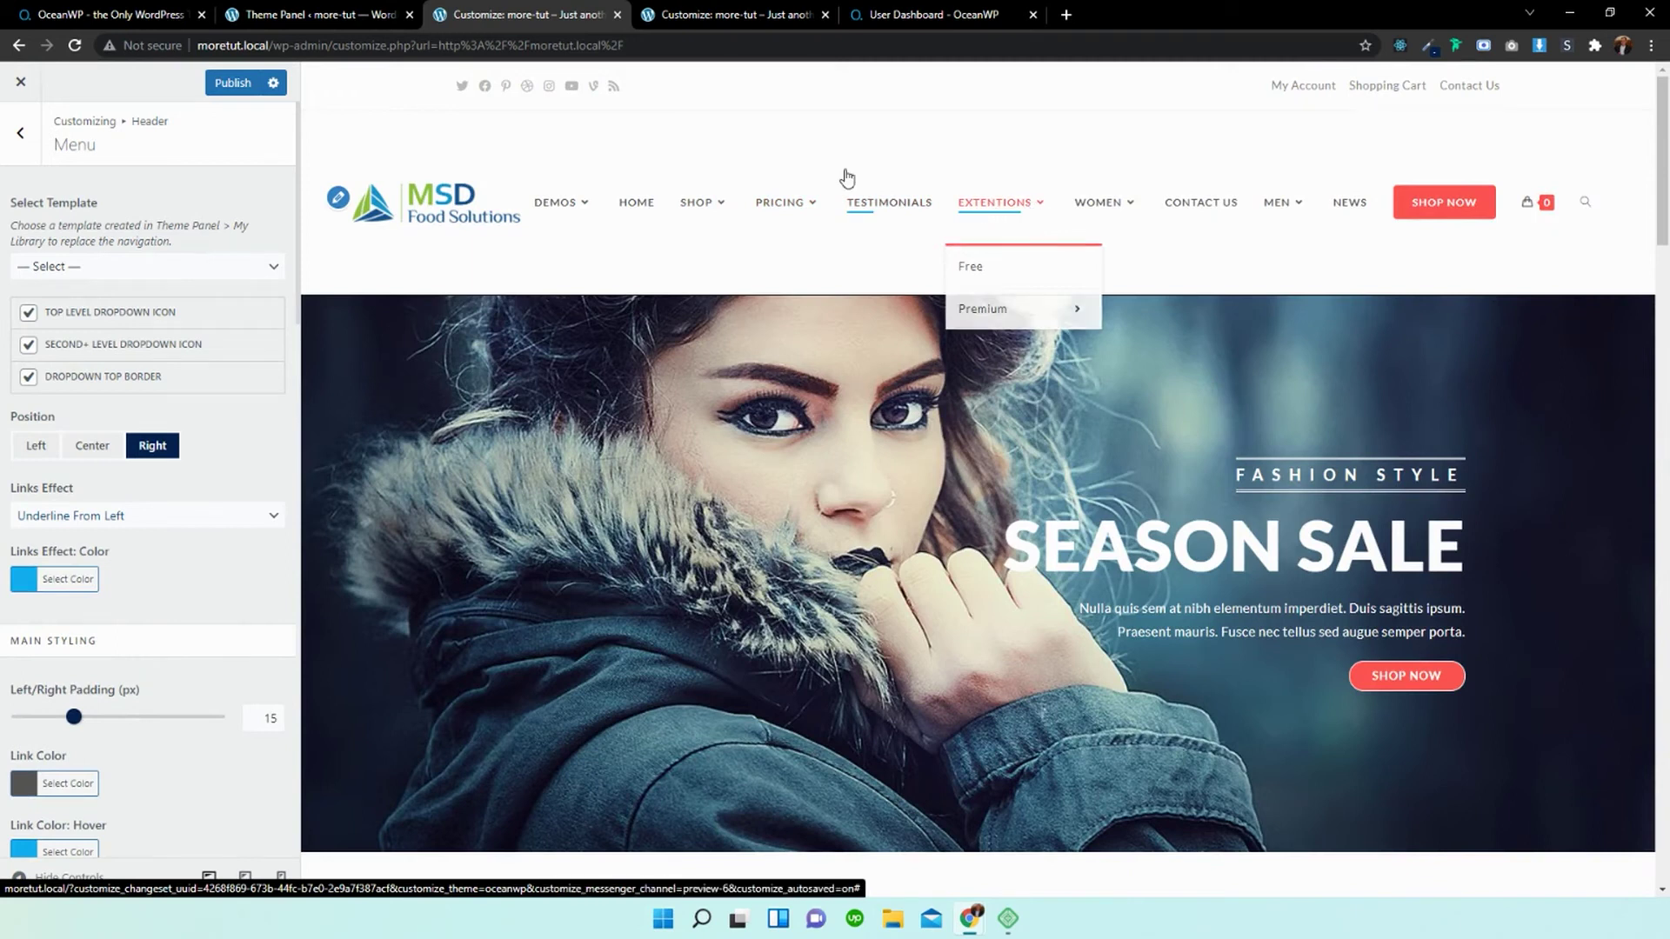
pyautogui.scroll(-2, 97, 596)
pyautogui.scroll(-4, 96, 594)
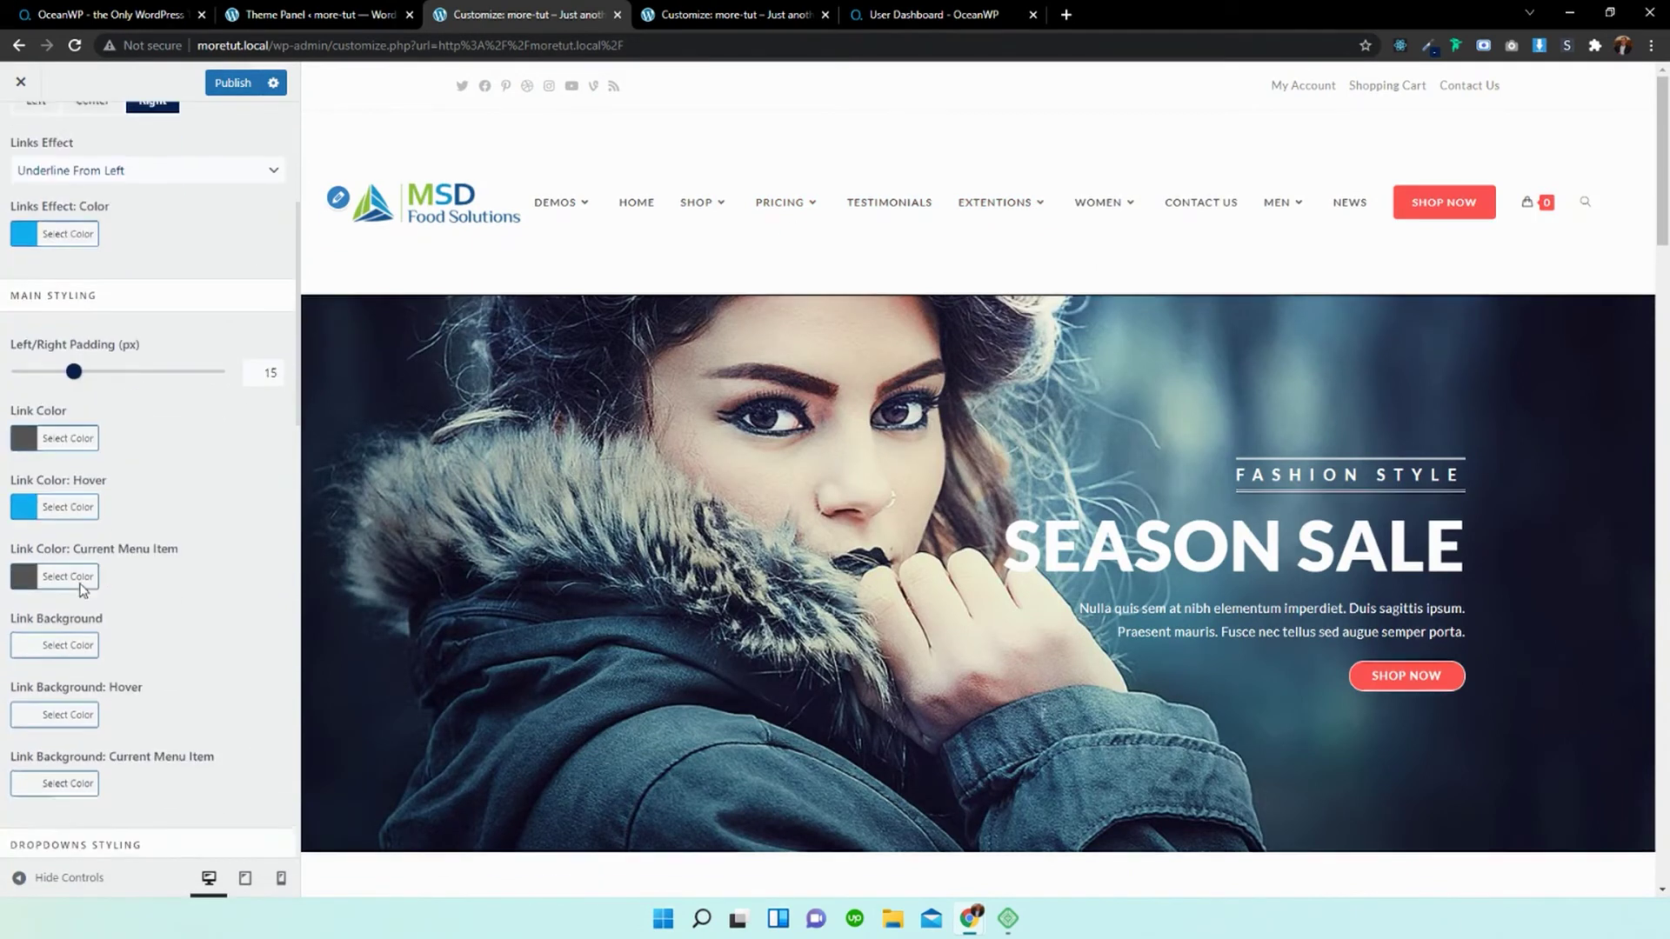
pyautogui.scroll(3, 207, 523)
pyautogui.scroll(1, 207, 527)
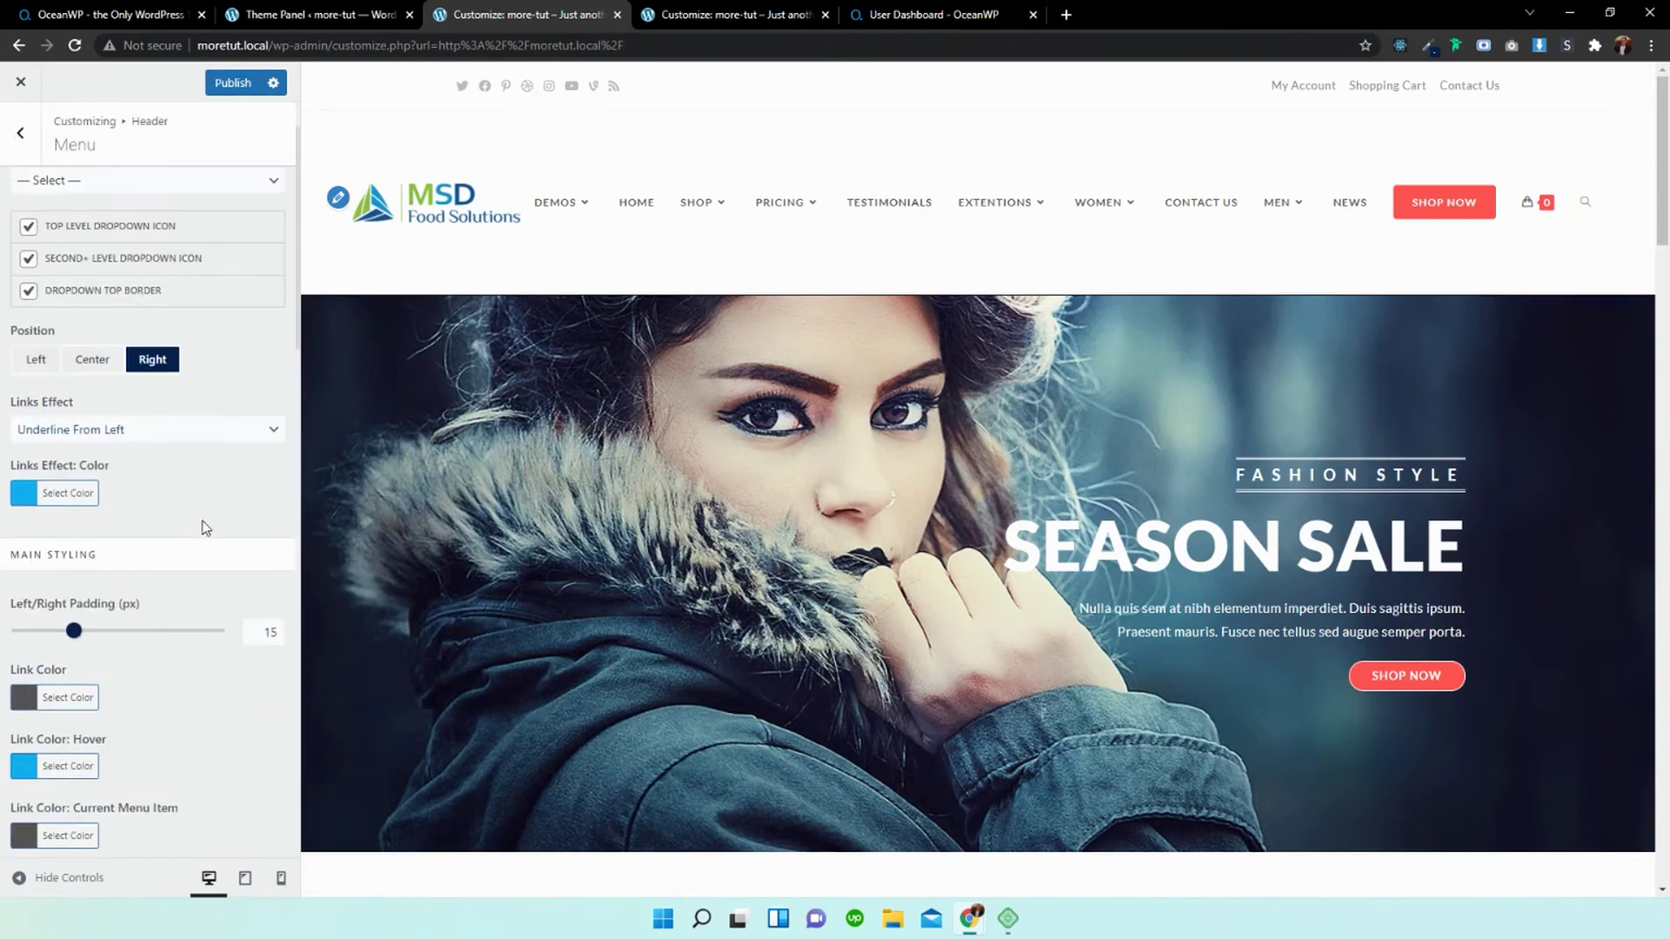
# Switch the menu Links Effect to Brackets, framing items like [ SHOP ].
pyautogui.click(135, 430)
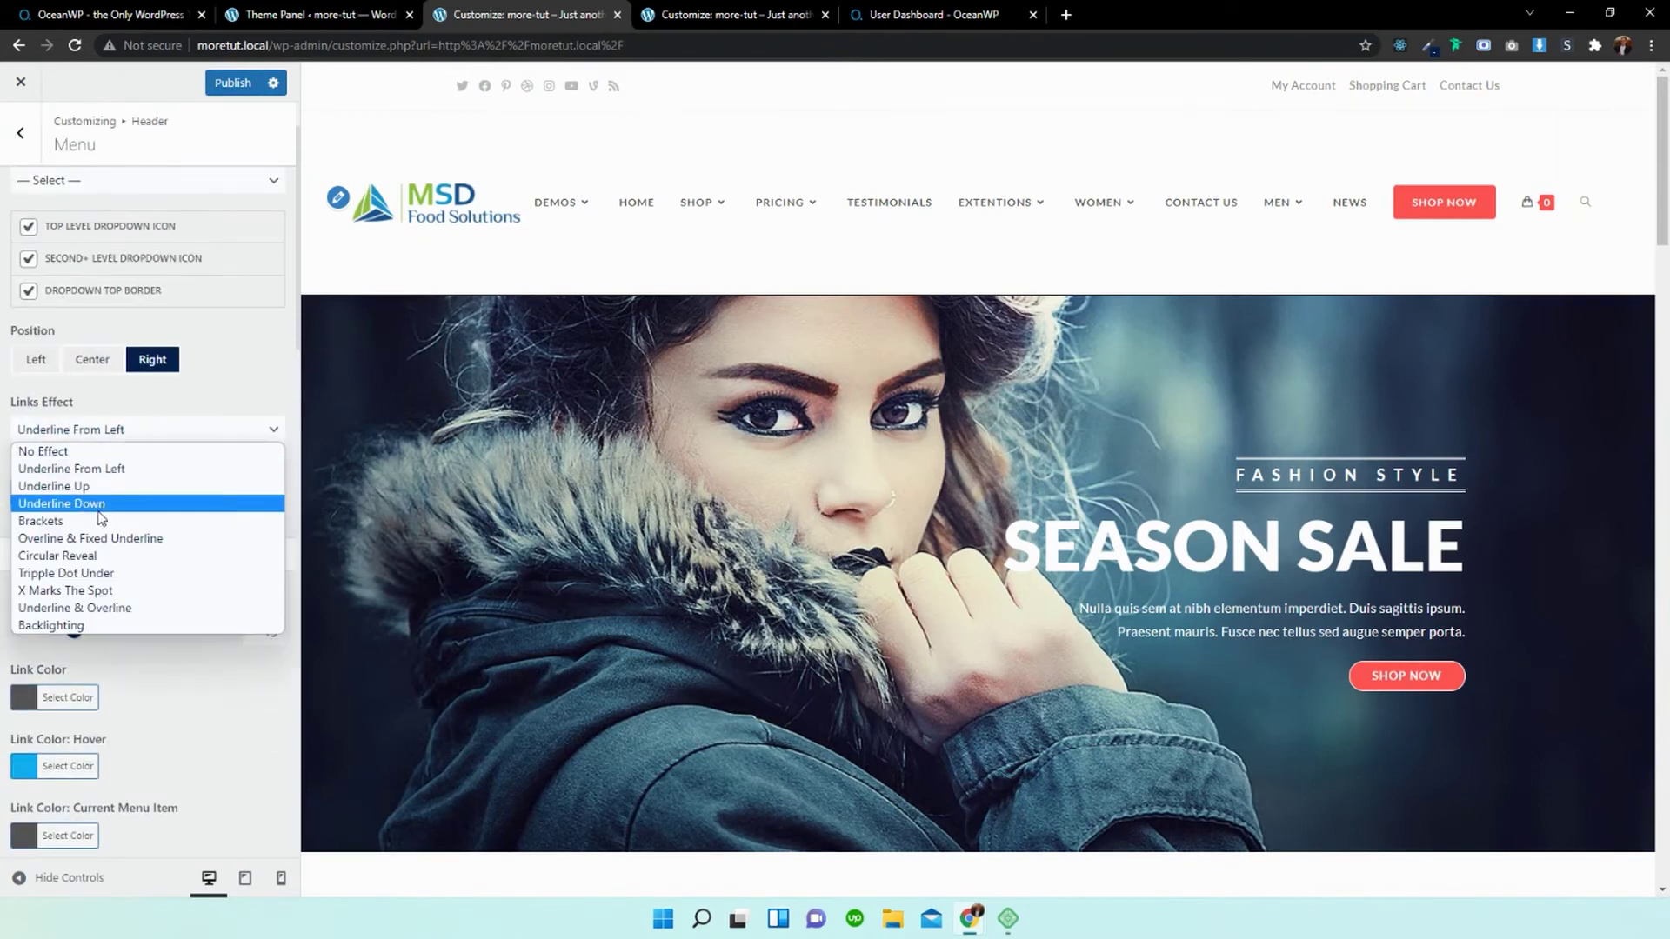
pyautogui.click(130, 515)
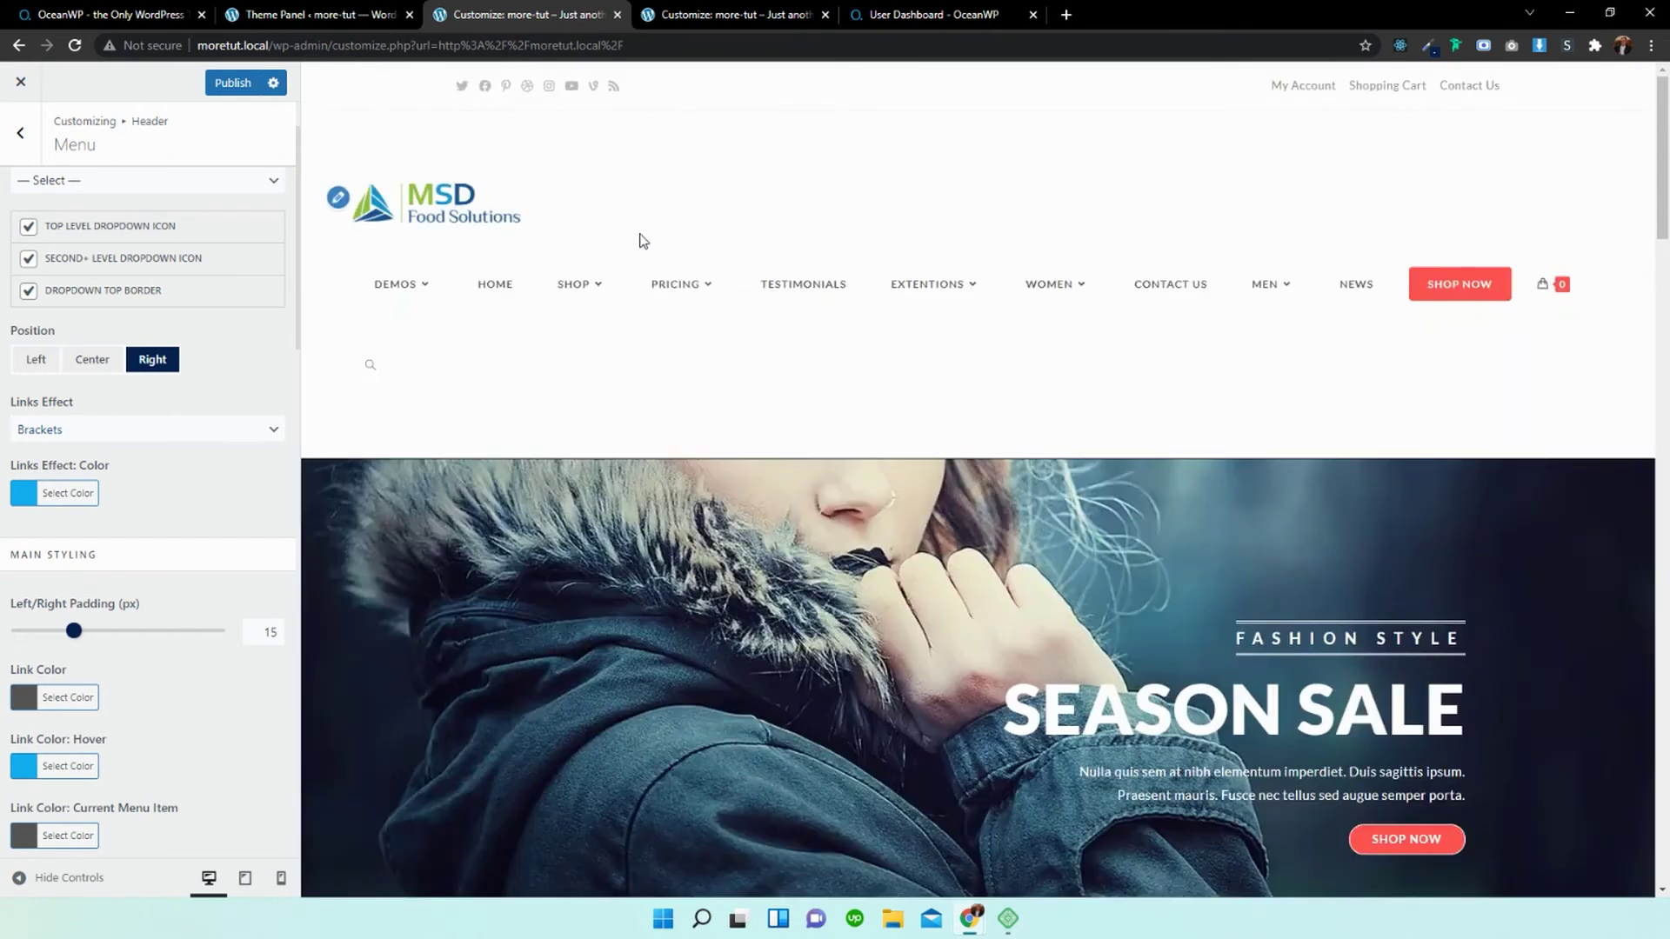
pyautogui.moveTo(928, 283)
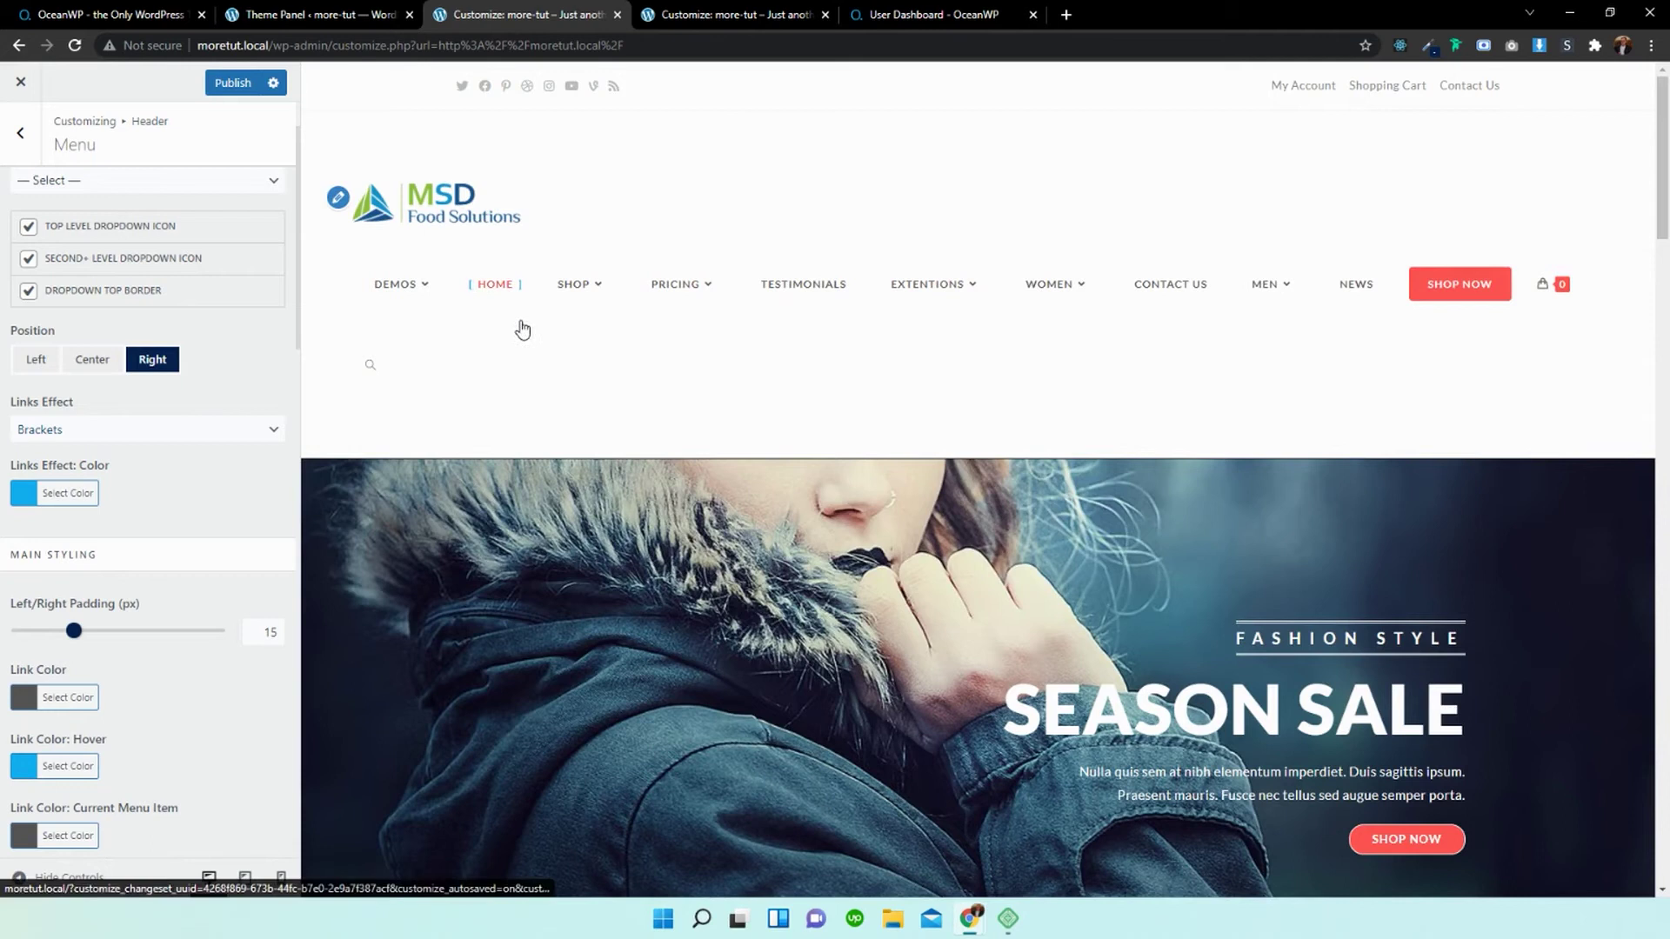
pyautogui.scroll(-1, 392, 274)
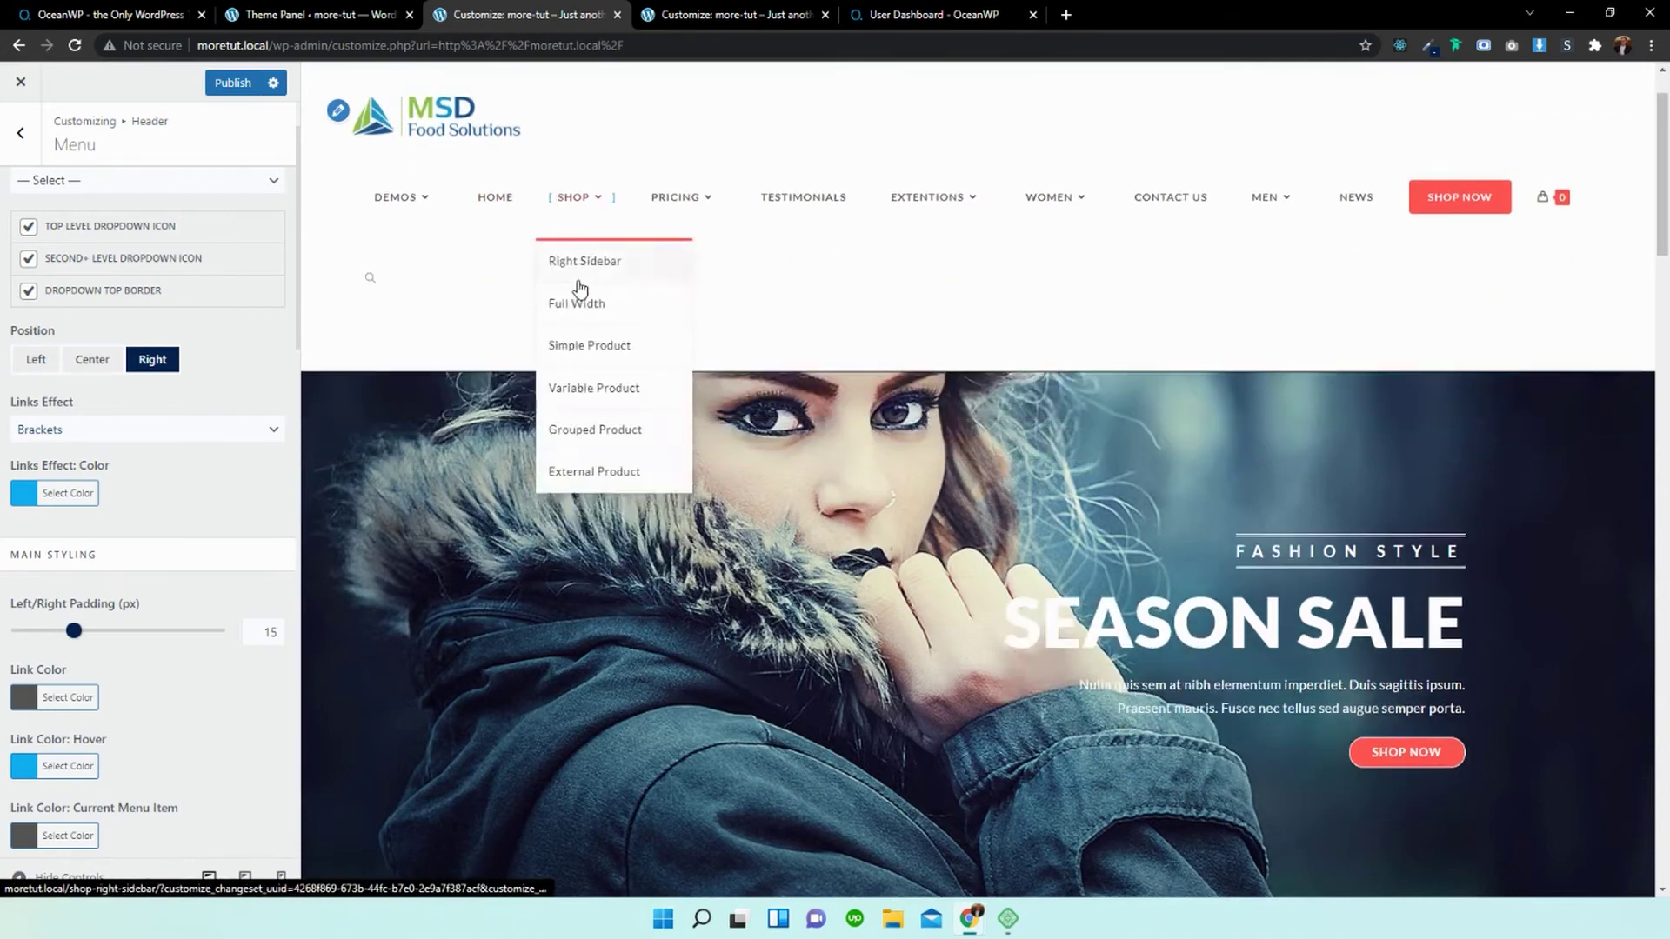
# Lower the header height to 89 px in the General header settings.
pyautogui.click(20, 132)
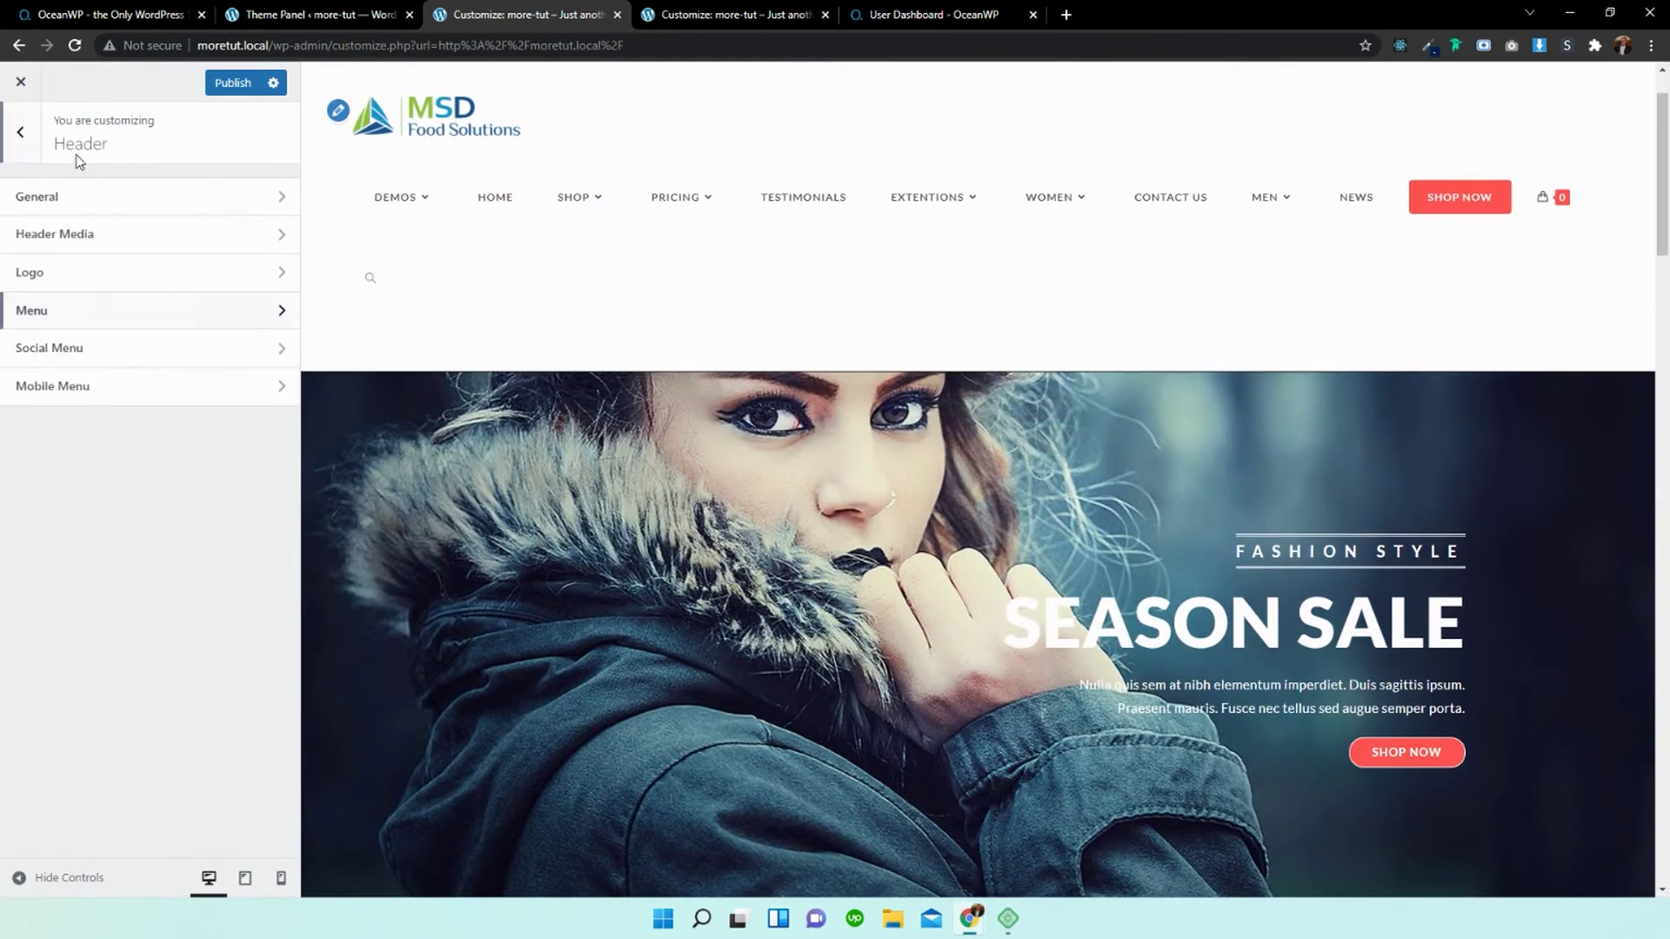
pyautogui.click(108, 209)
pyautogui.moveTo(103, 294); pyautogui.dragTo(106, 296)
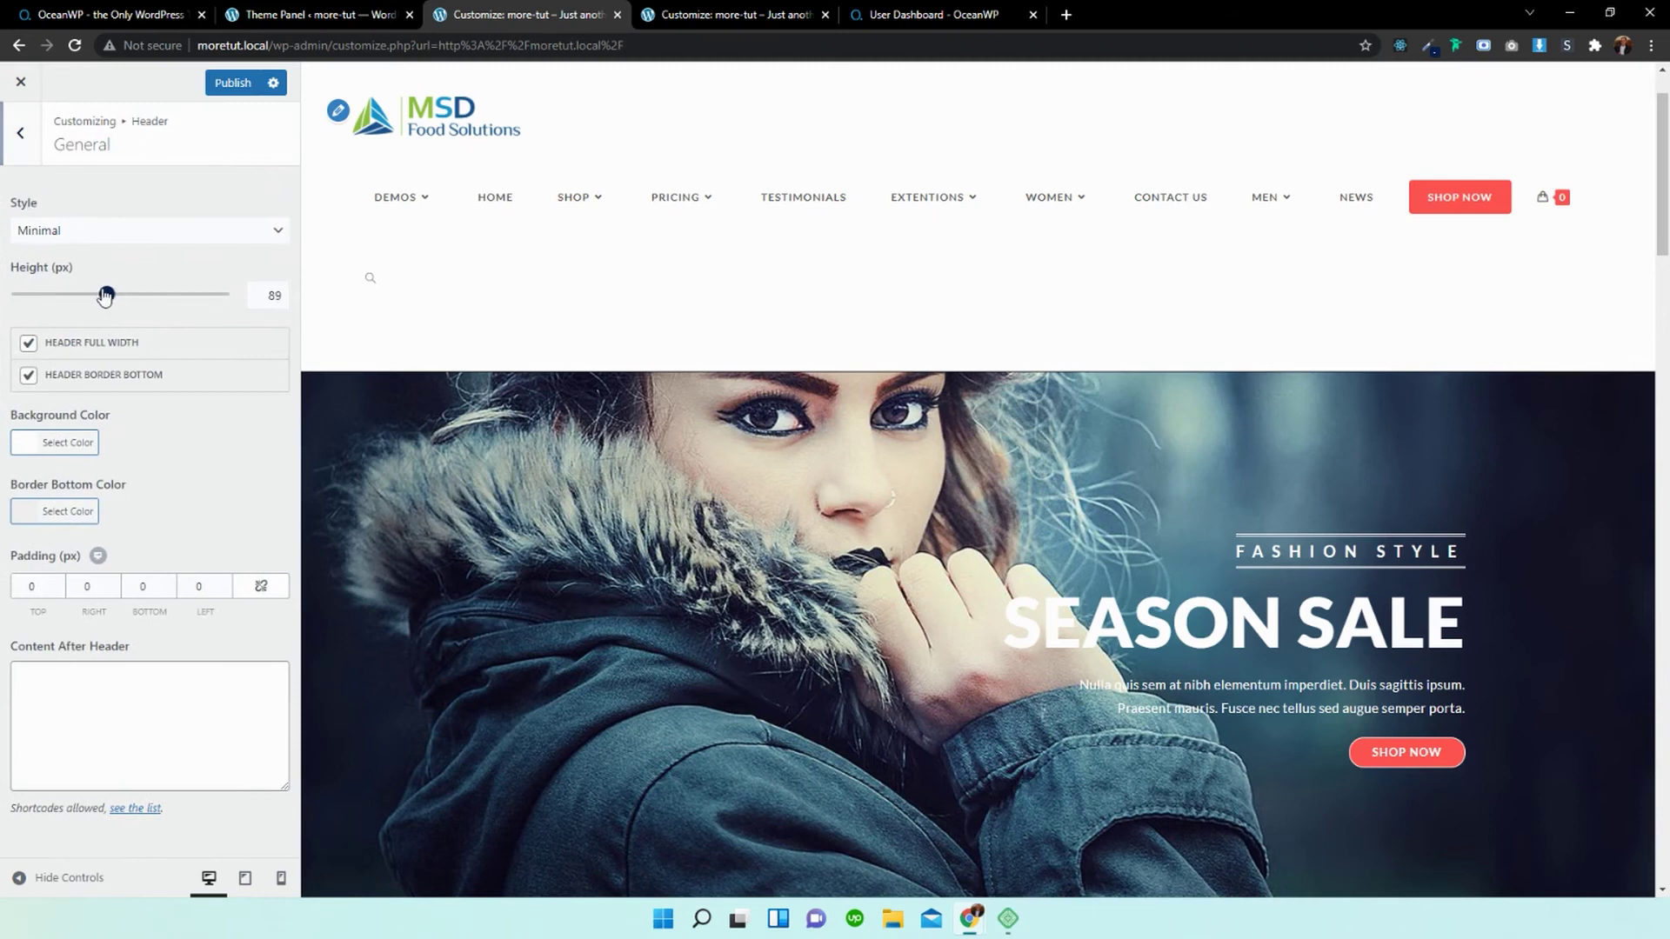
# Widen the header logo's maximum width to 202 px.
pyautogui.click(23, 133)
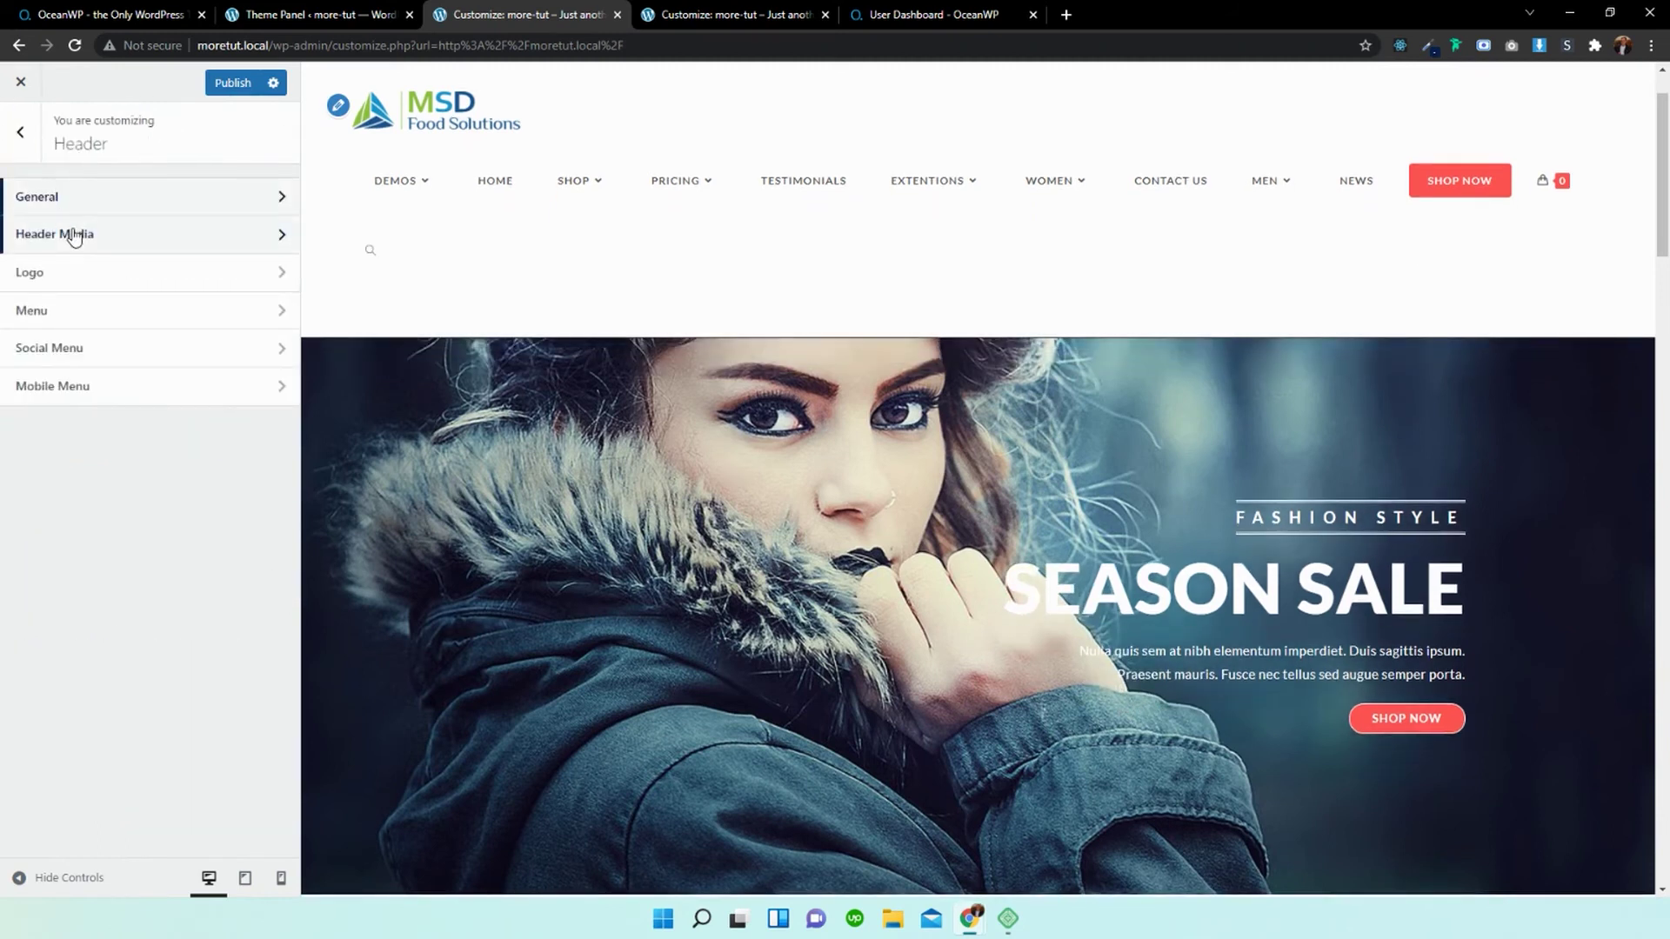
pyautogui.click(59, 308)
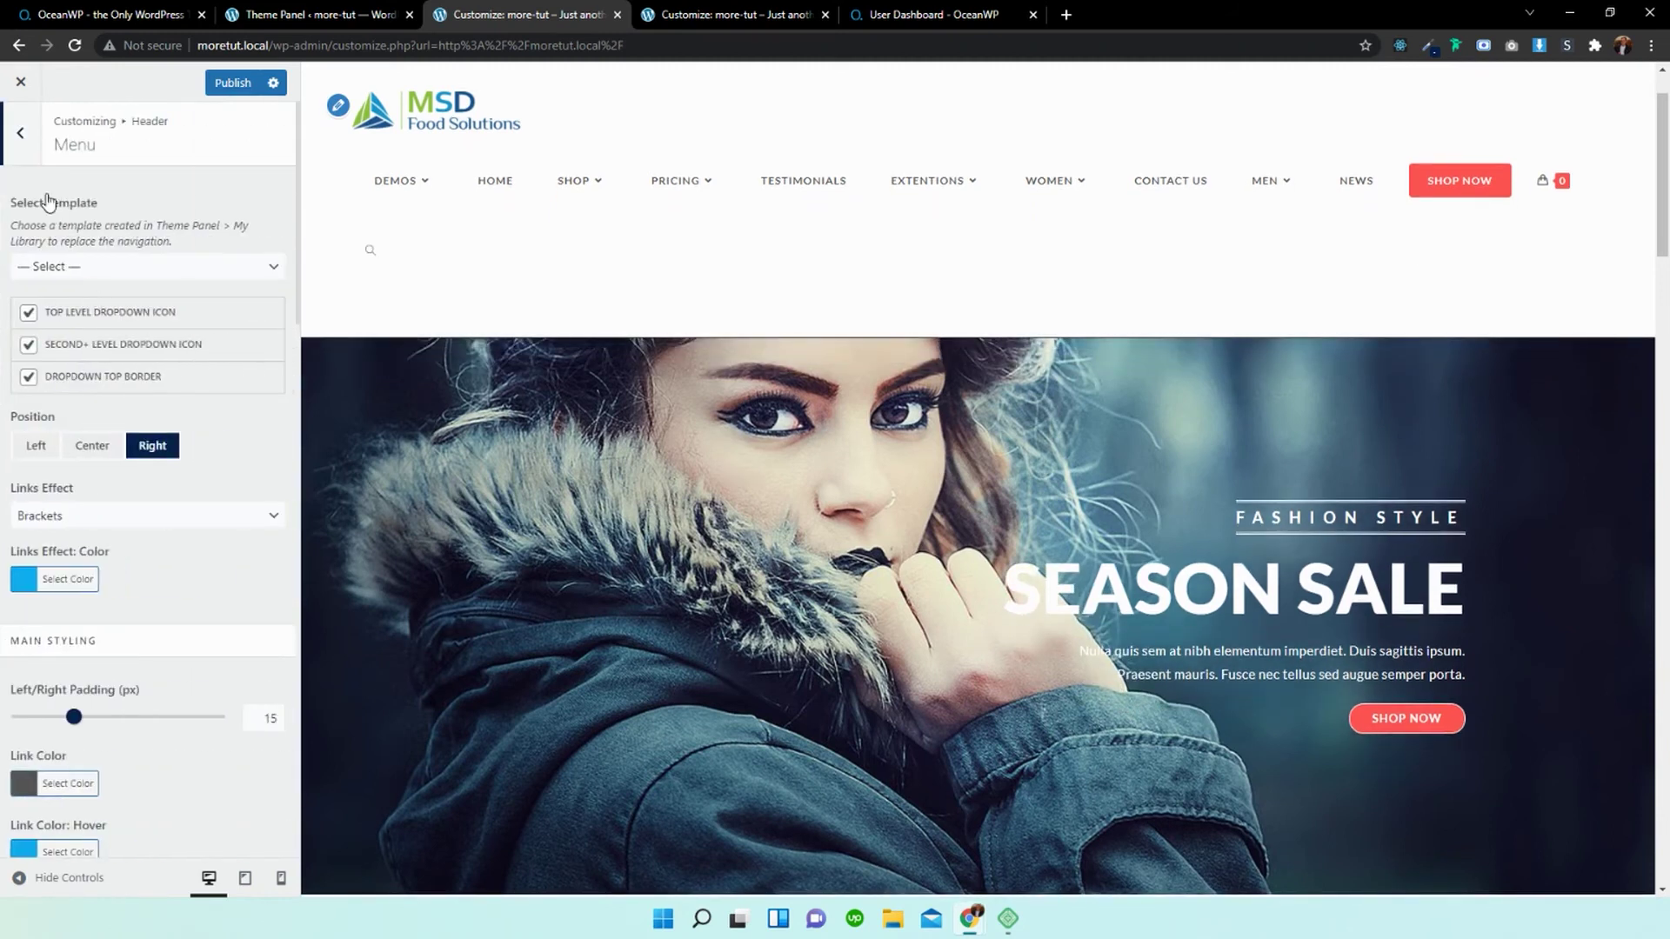
pyautogui.click(35, 139)
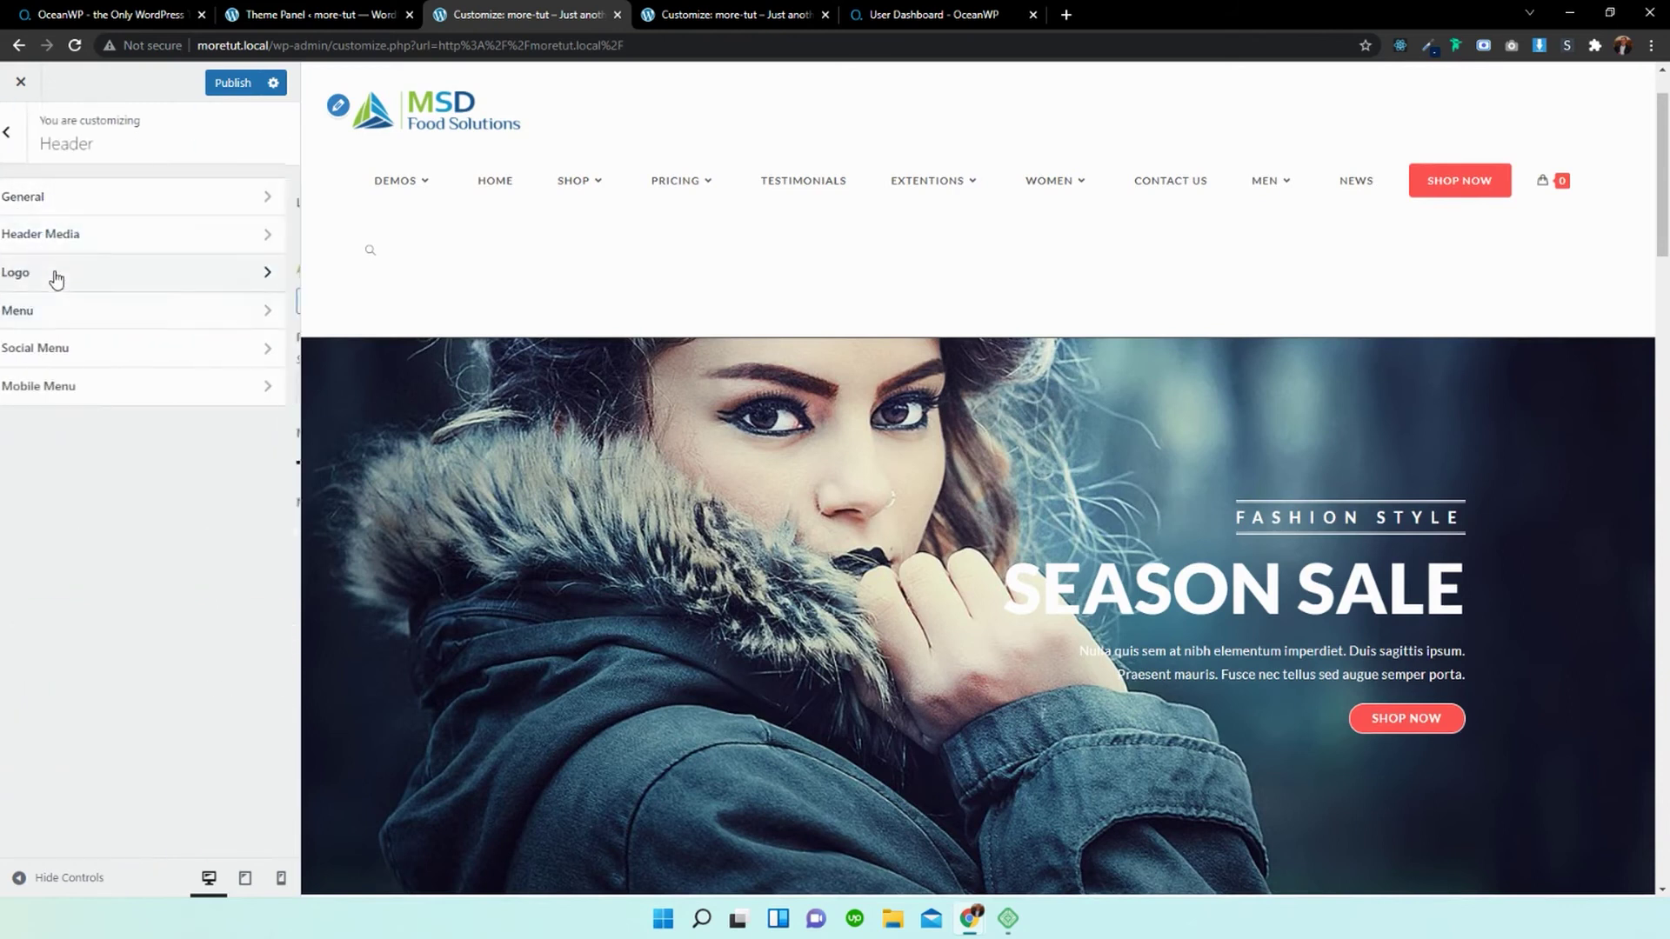
pyautogui.click(60, 275)
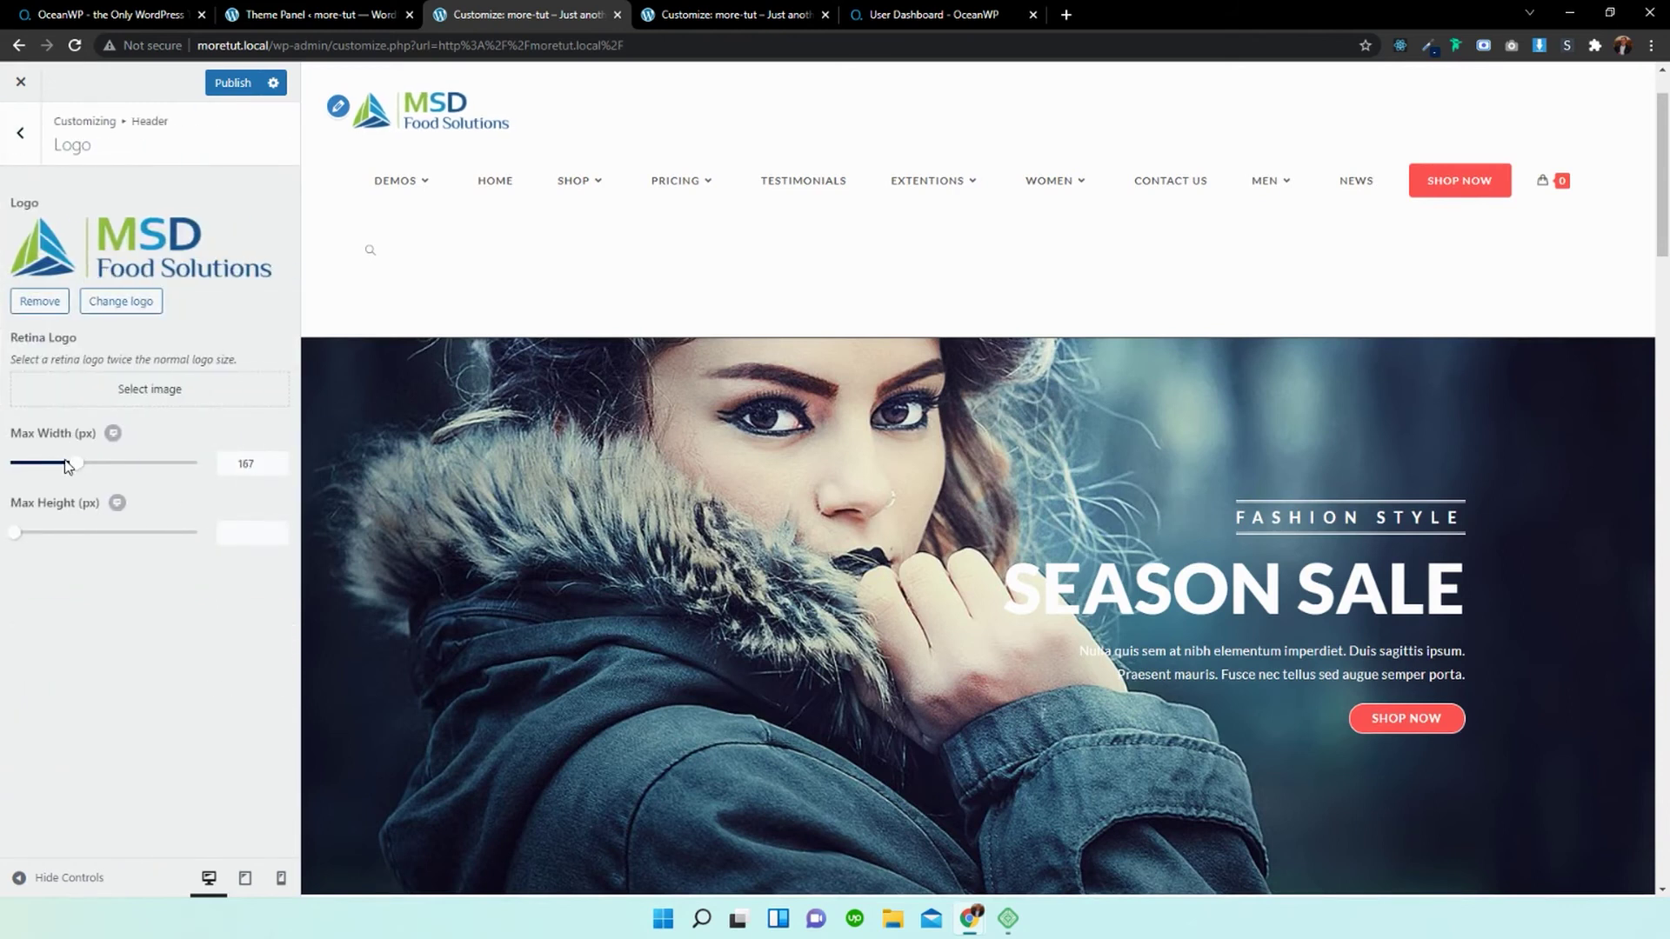
pyautogui.moveTo(76, 467); pyautogui.dragTo(82, 465)
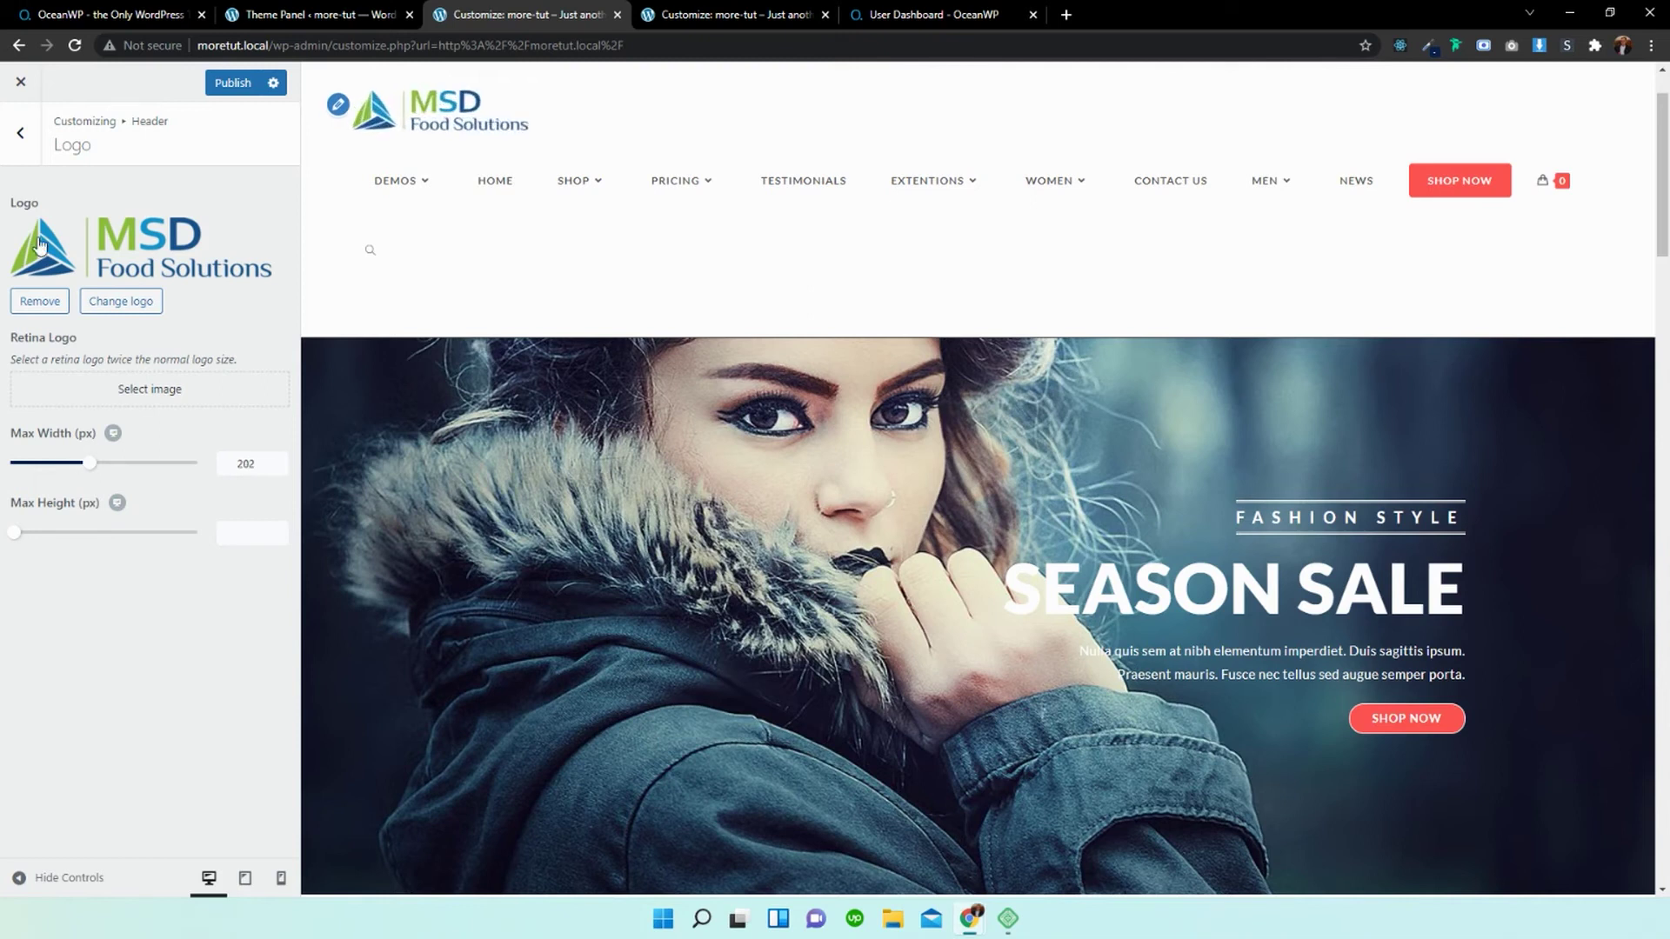
pyautogui.click(20, 133)
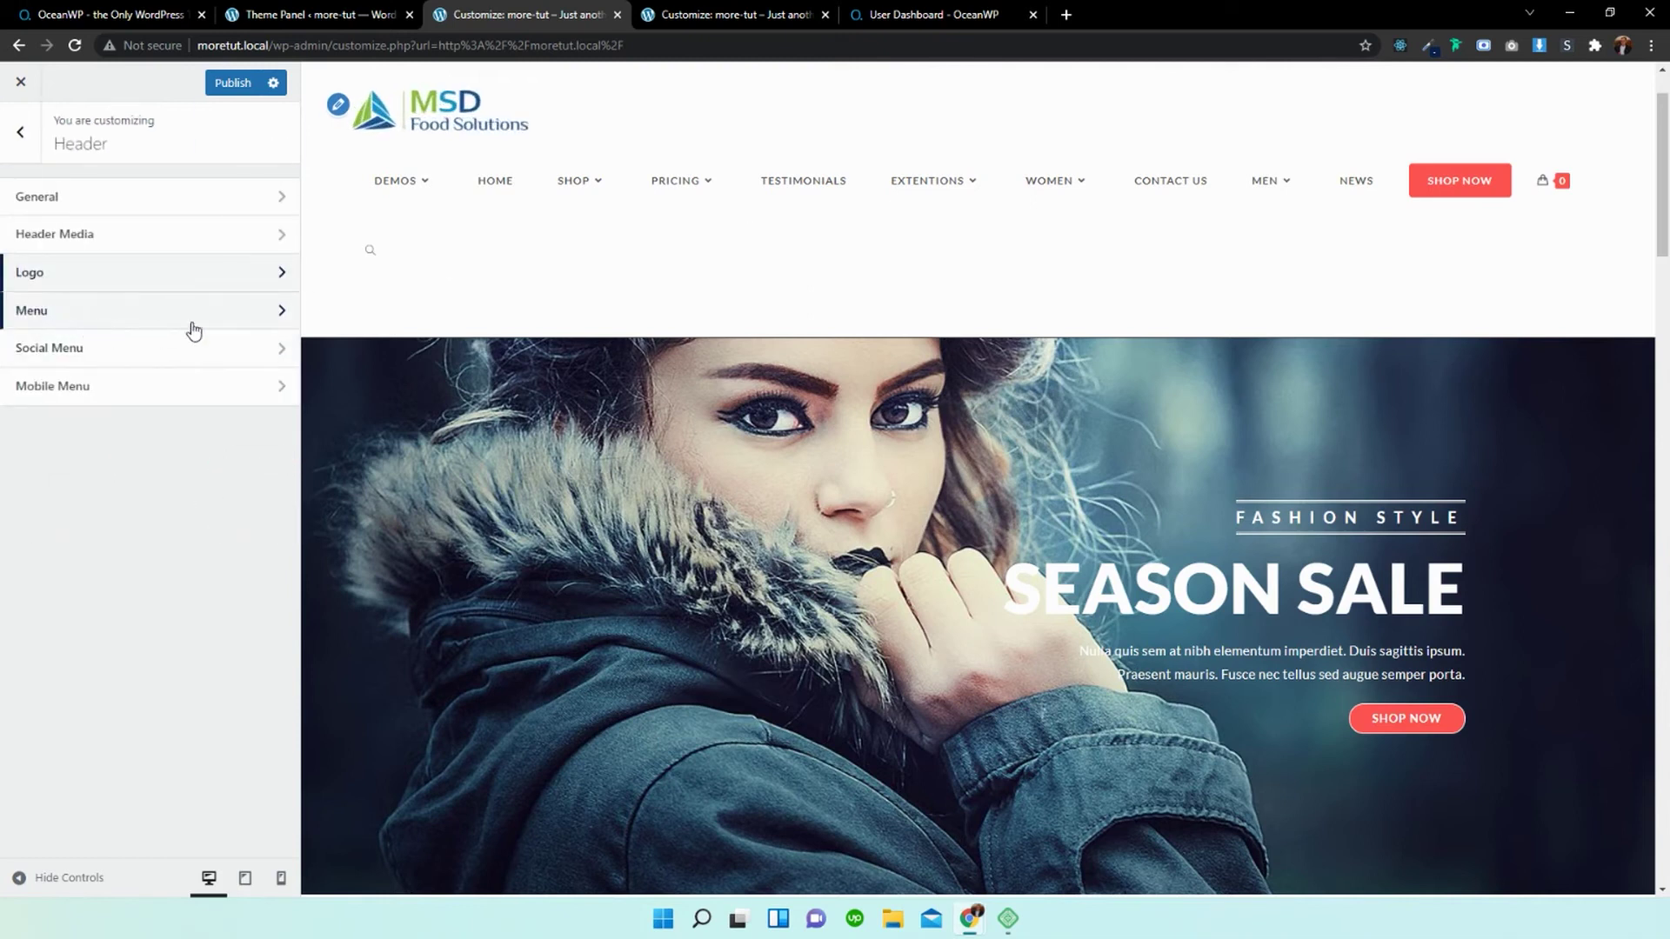
# Tick Enable Social Menu in the header Social Menu settings.
pyautogui.click(139, 366)
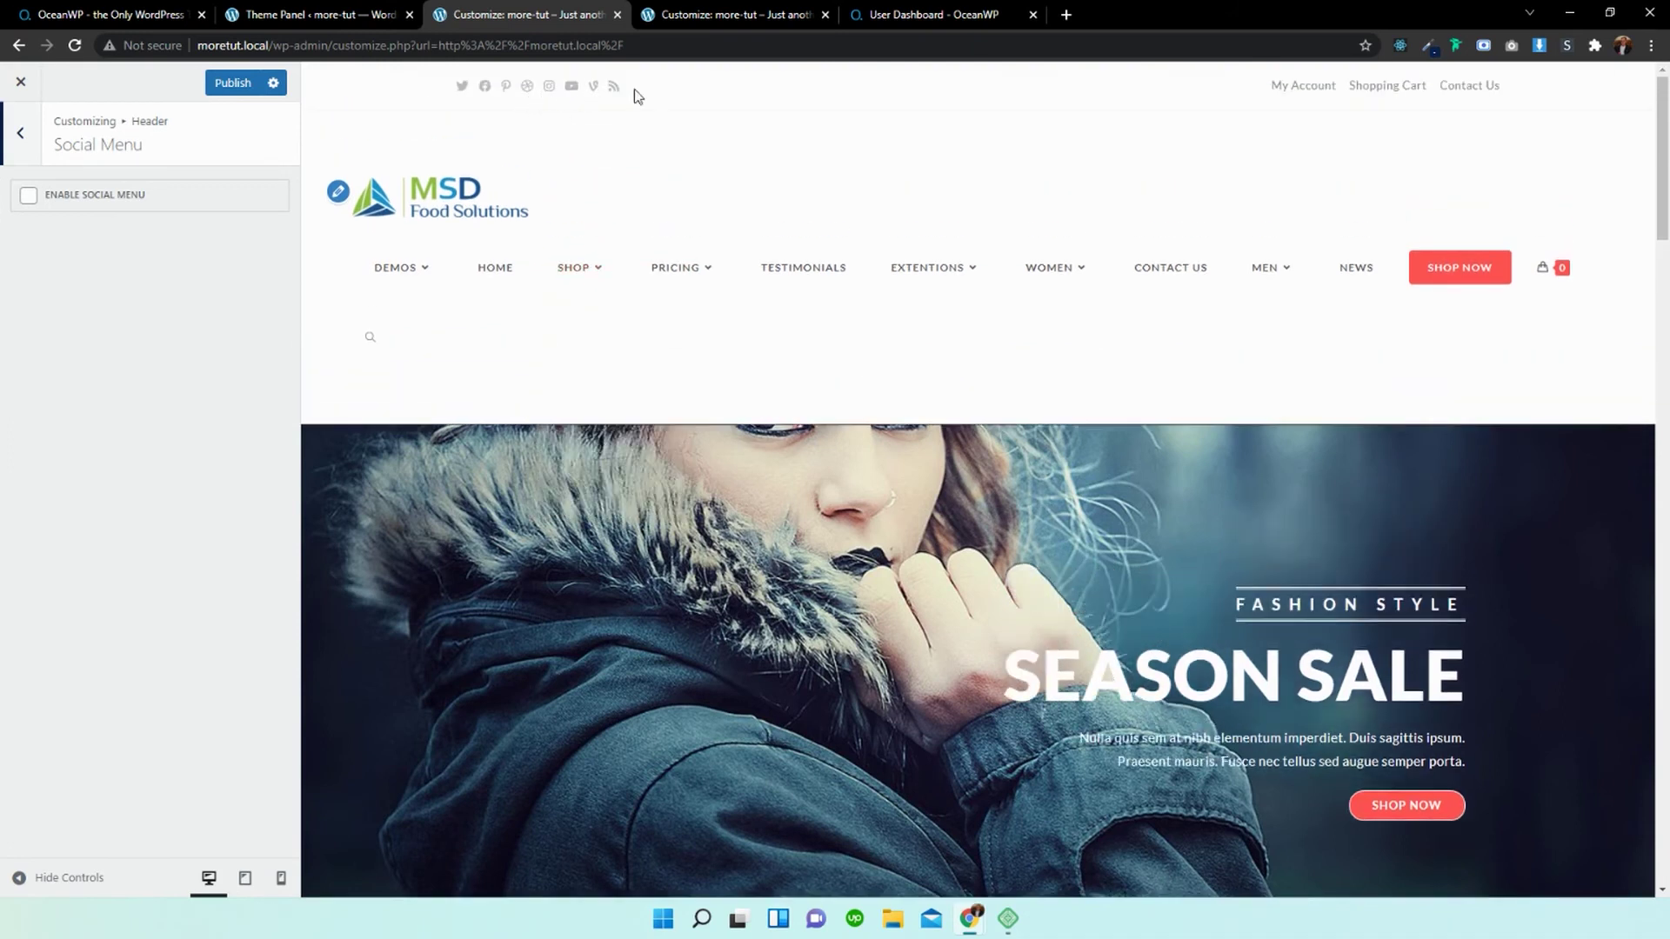
pyautogui.click(80, 202)
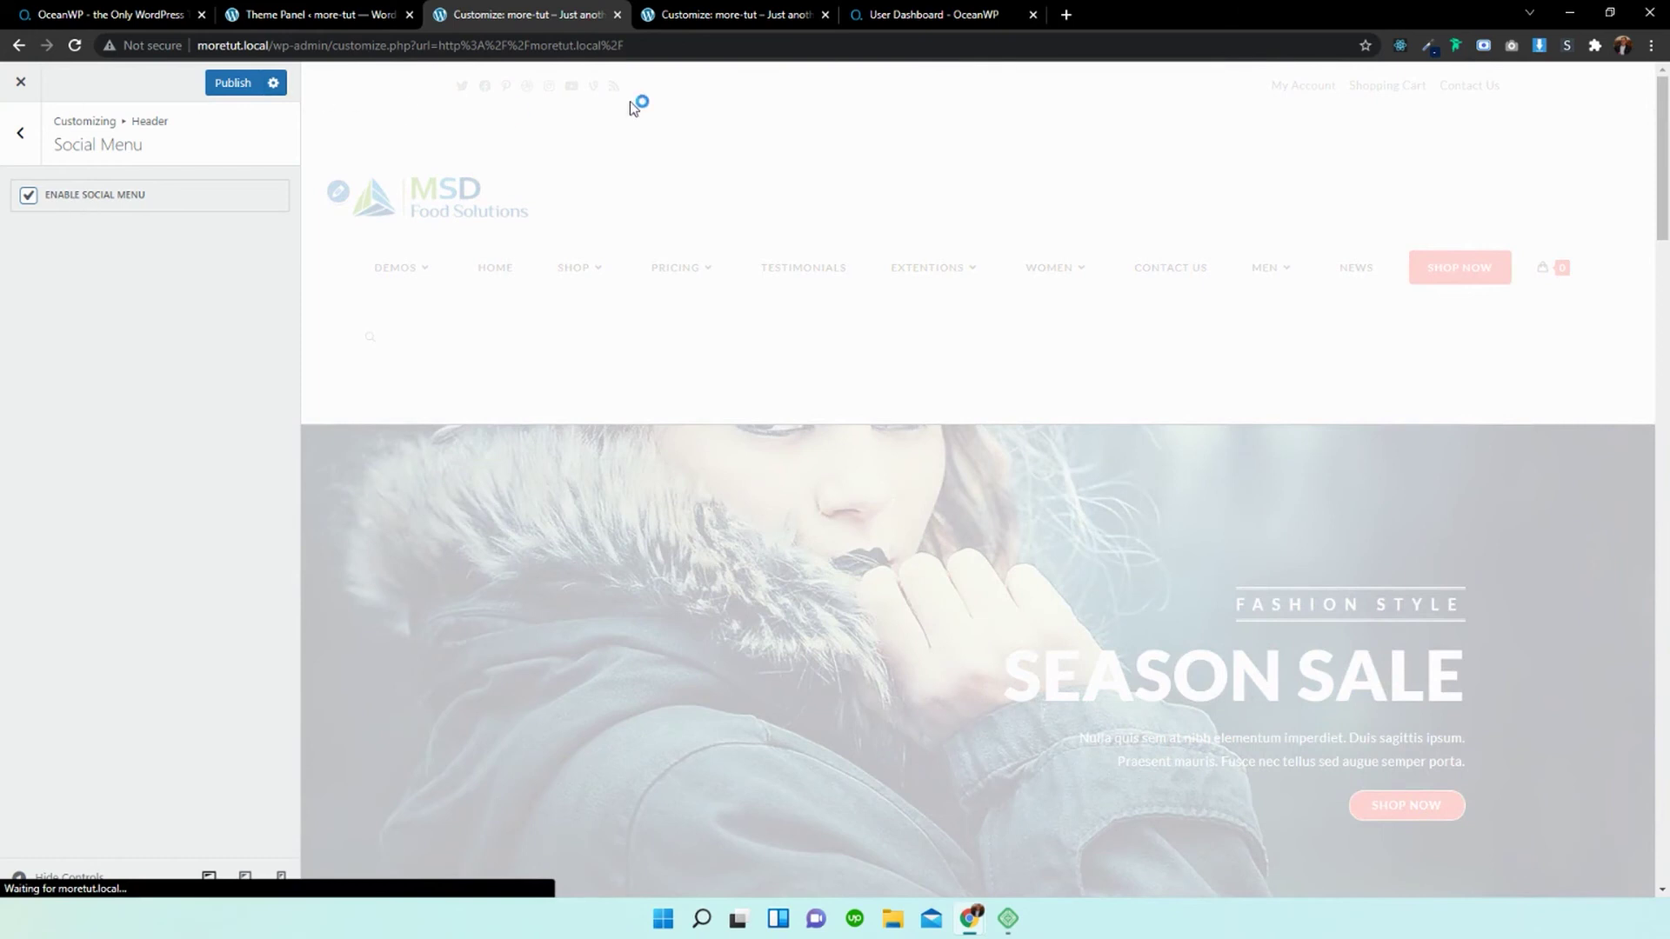
pyautogui.scroll(-1, 146, 277)
pyautogui.scroll(-5, 146, 276)
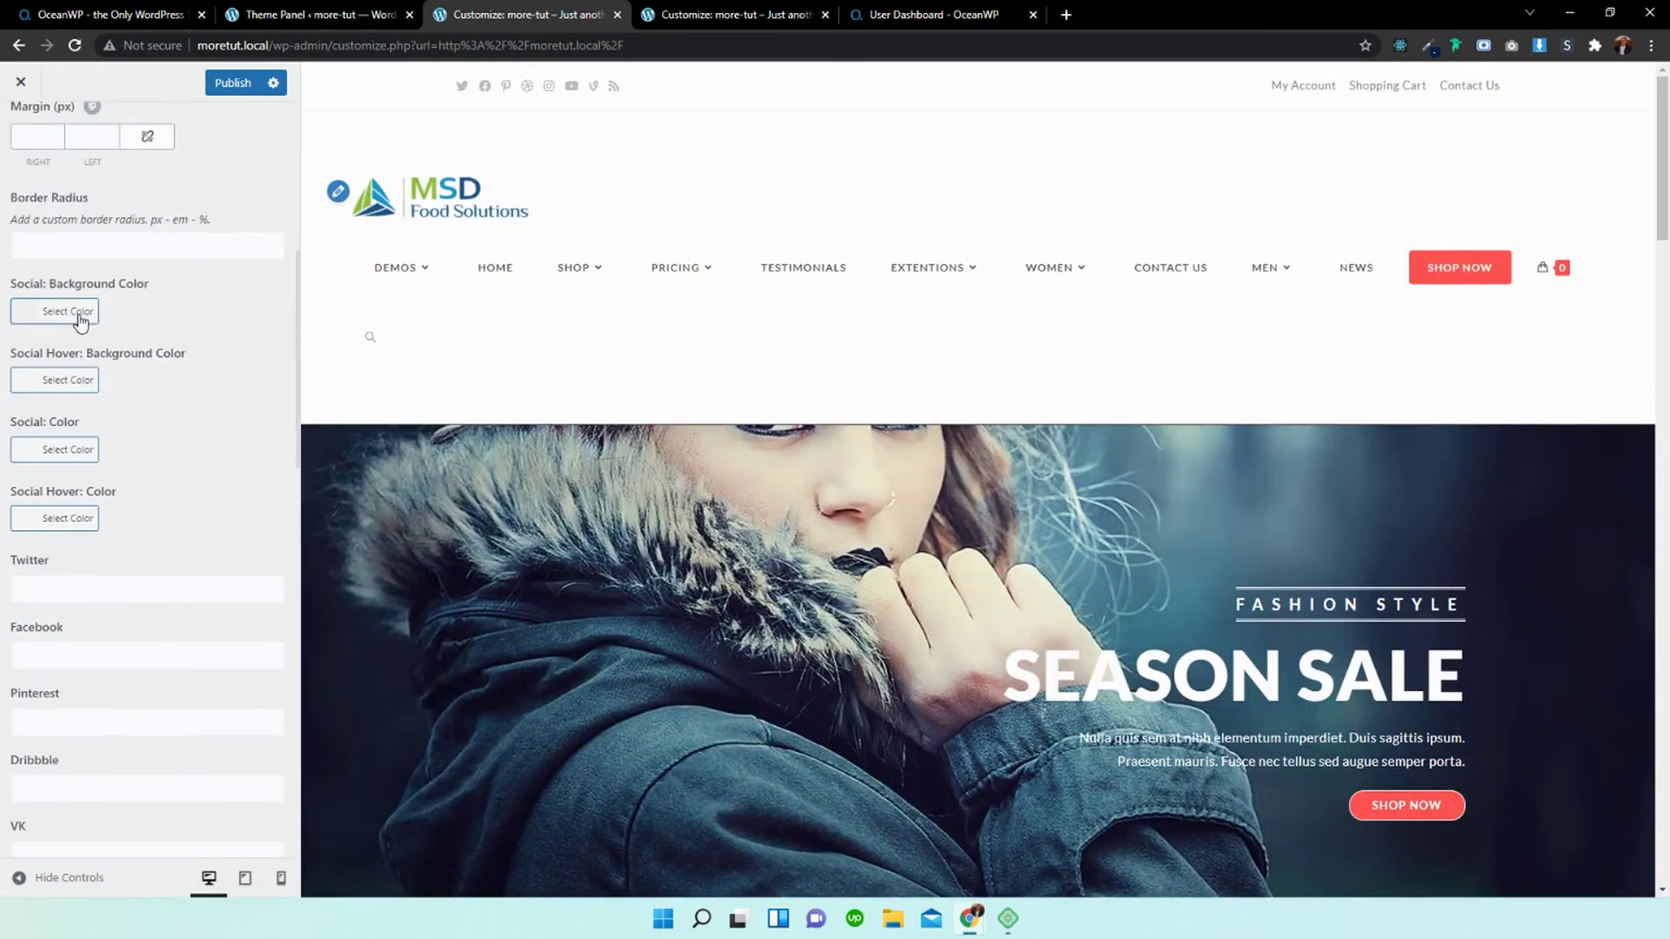
# Set the Social Hover background colour to #595959, keeping unsaved changes.
pyautogui.click(68, 380)
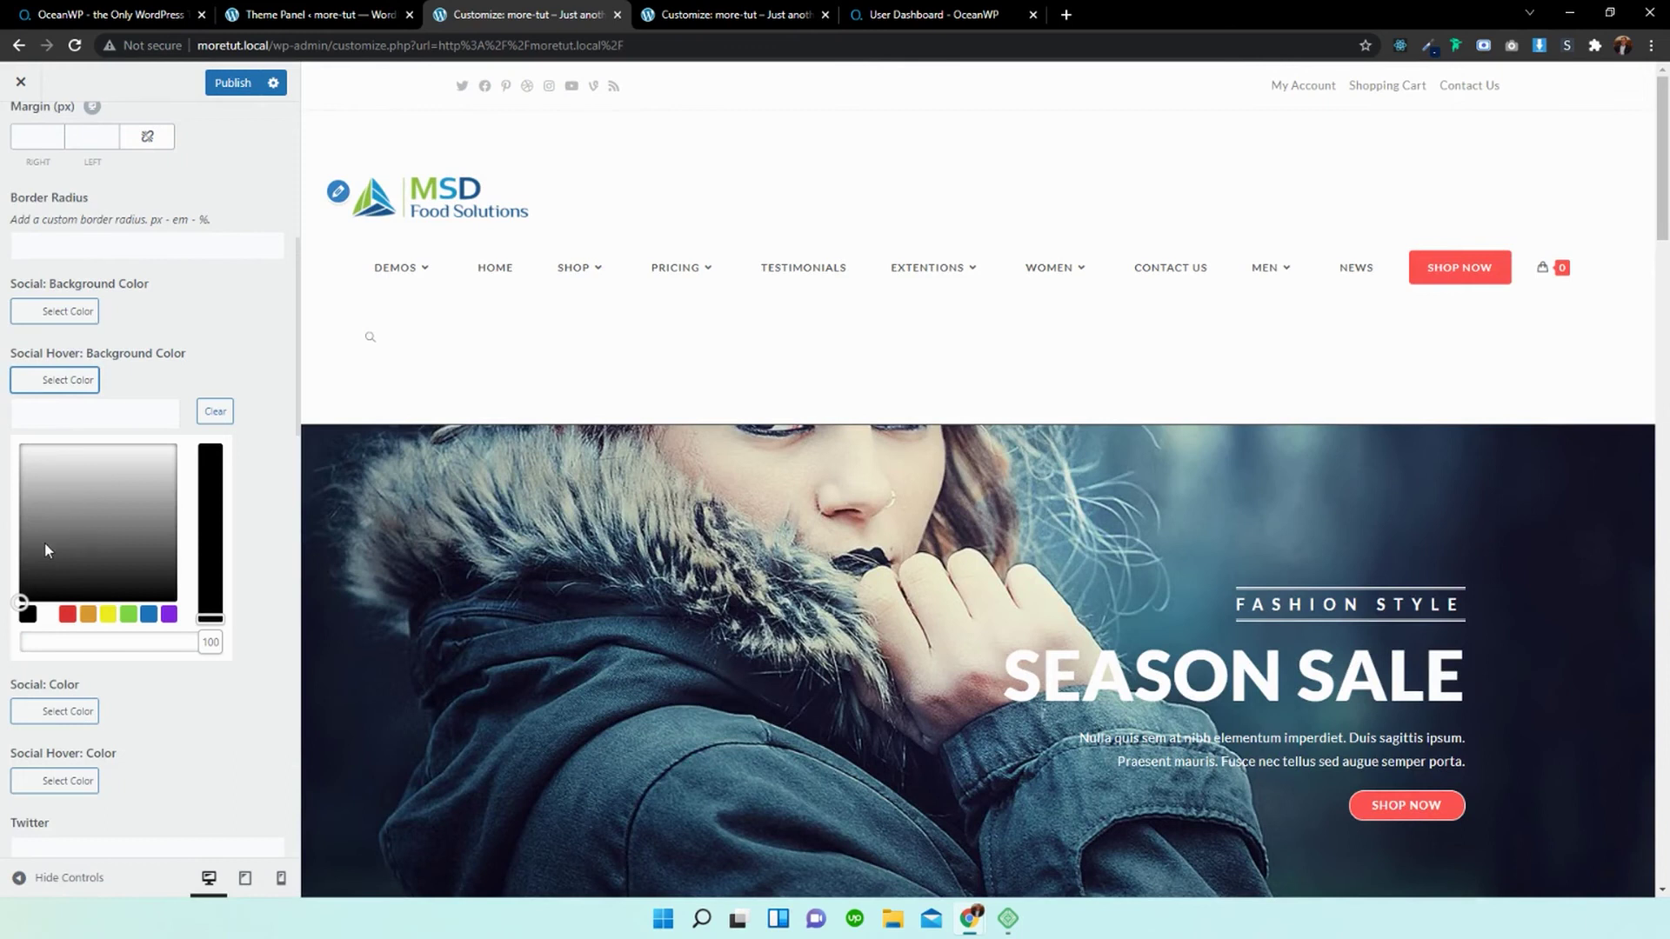
pyautogui.click(43, 546)
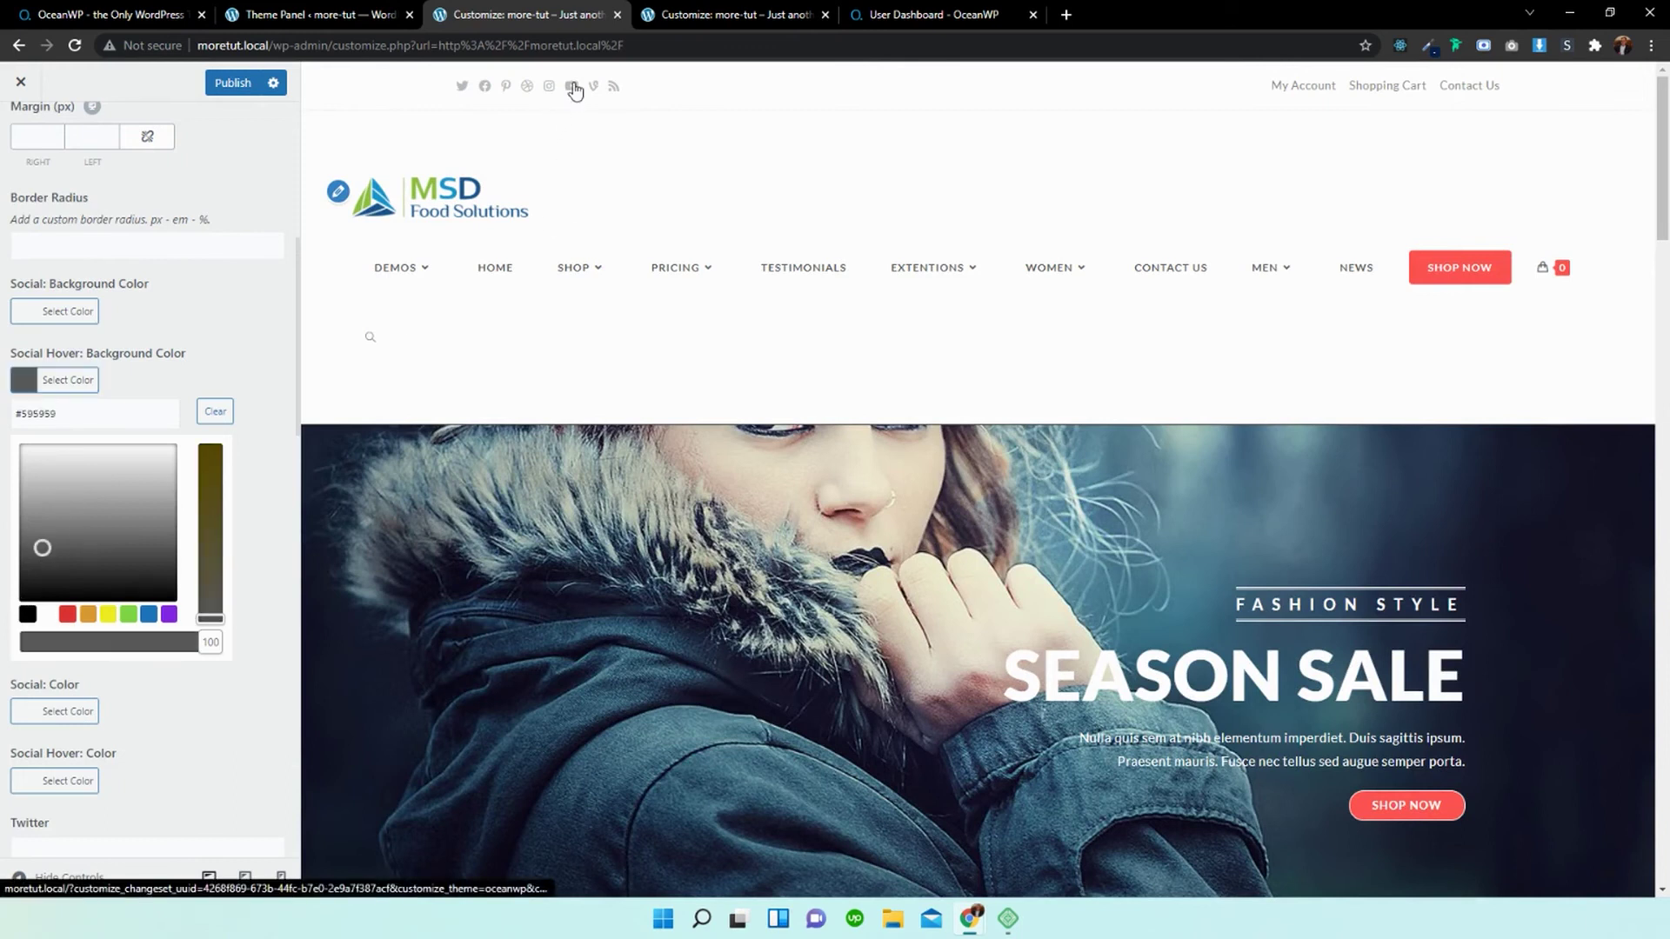
pyautogui.click(219, 341)
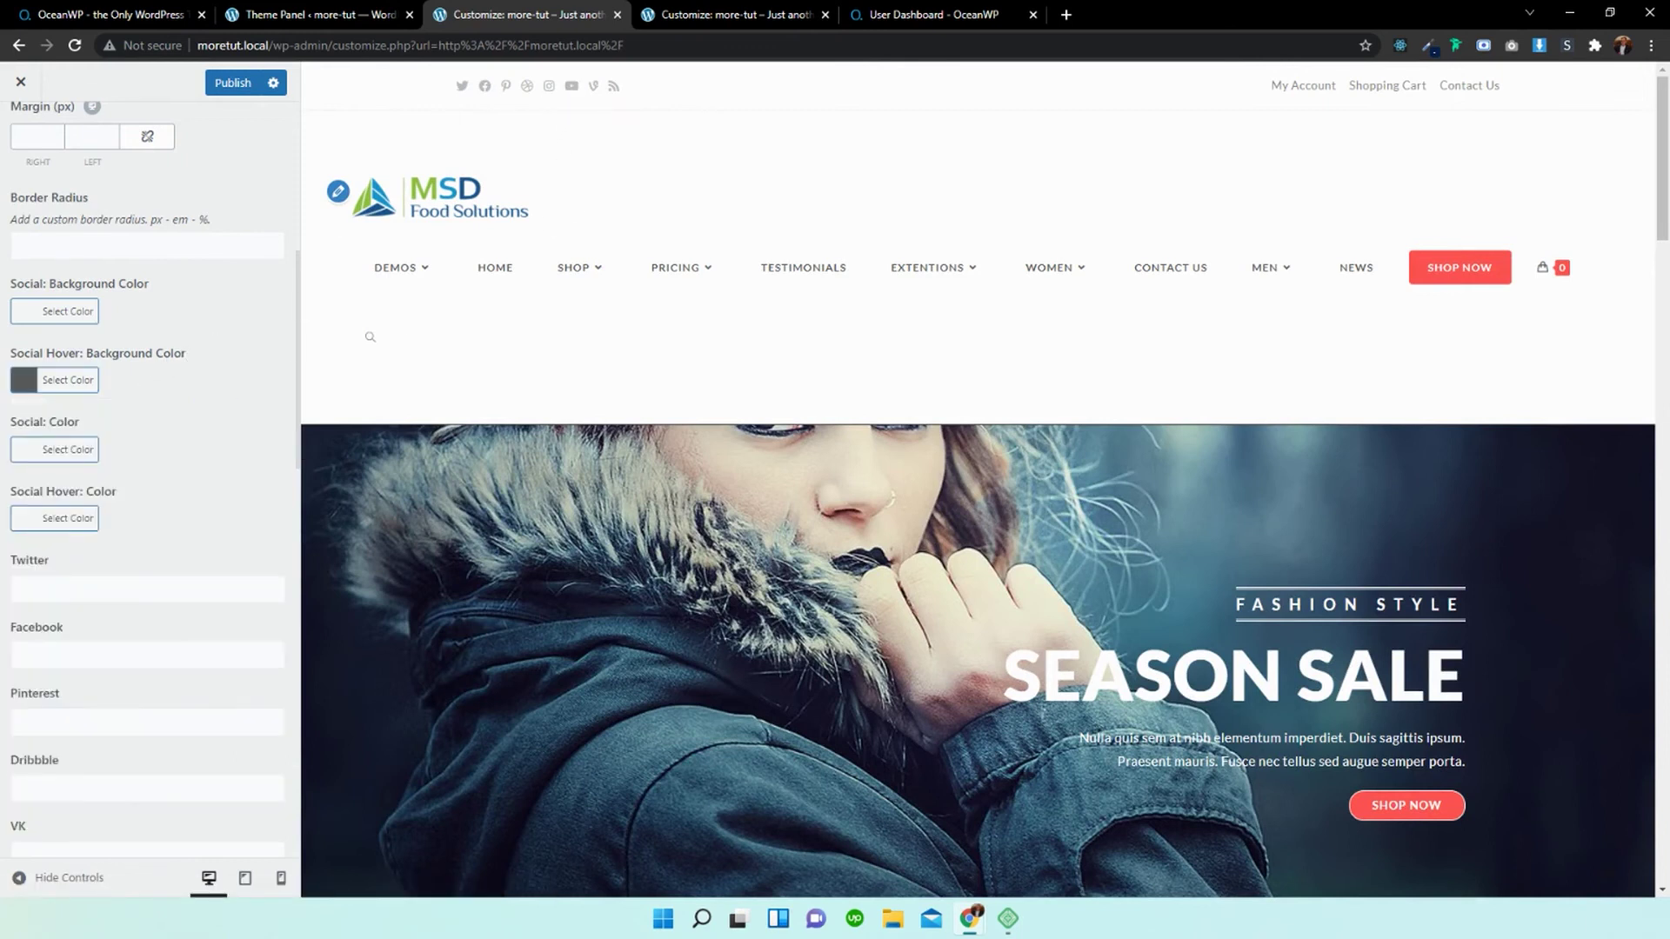
pyautogui.click(21, 81)
pyautogui.click(981, 164)
pyautogui.scroll(10, 252, 304)
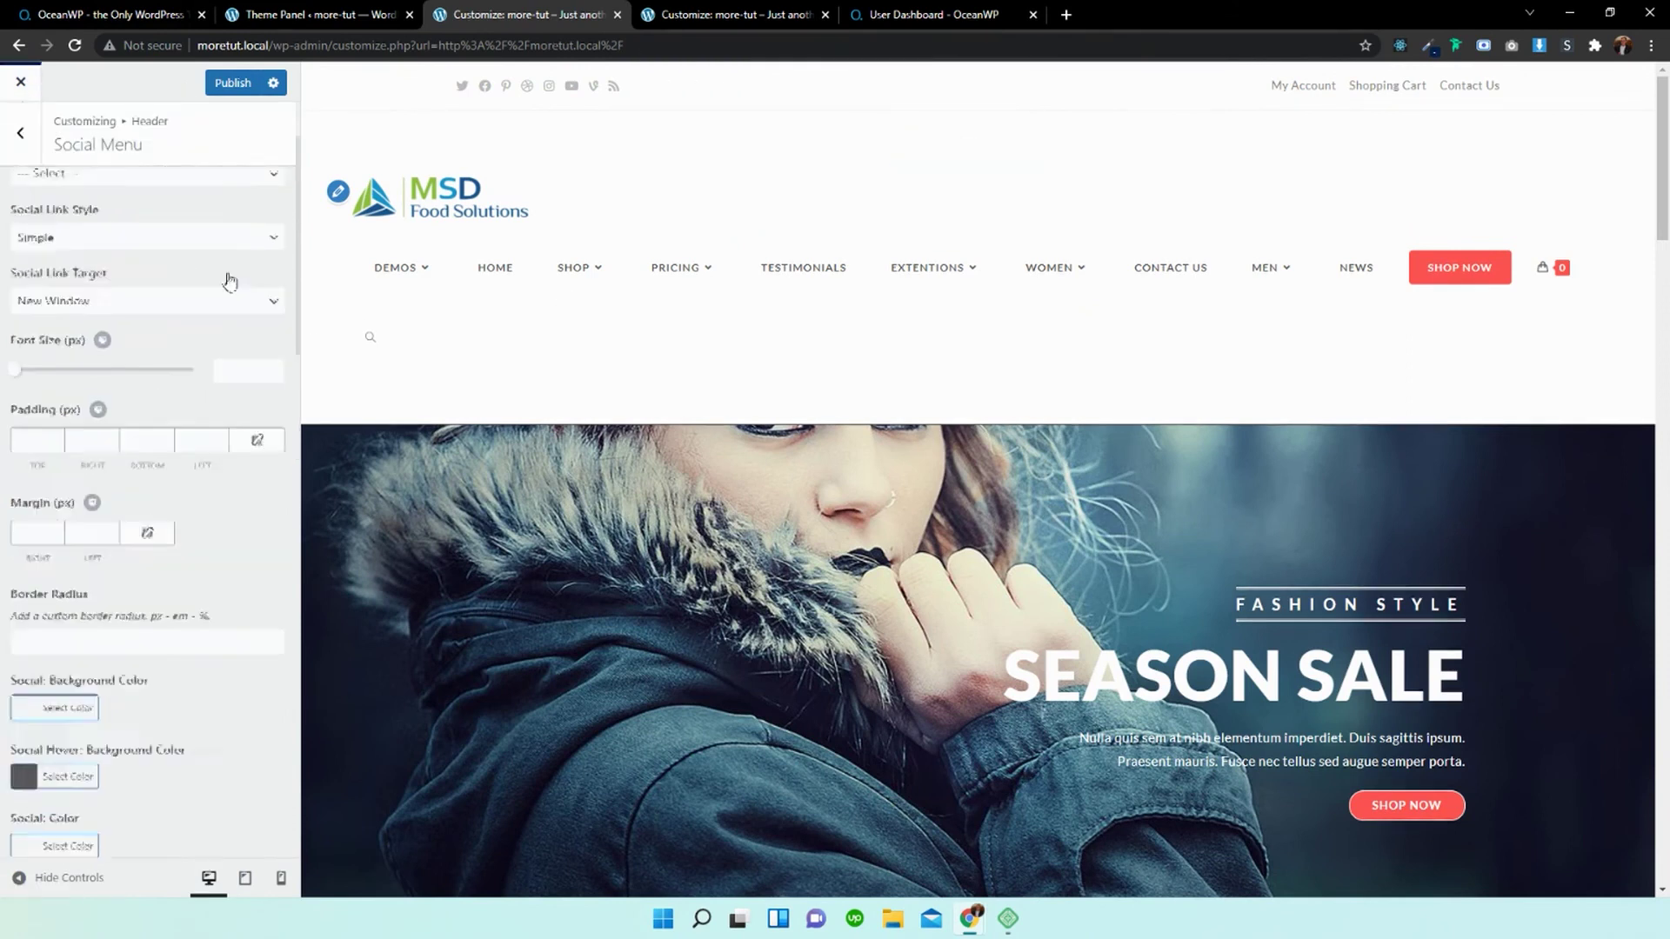
pyautogui.click(19, 135)
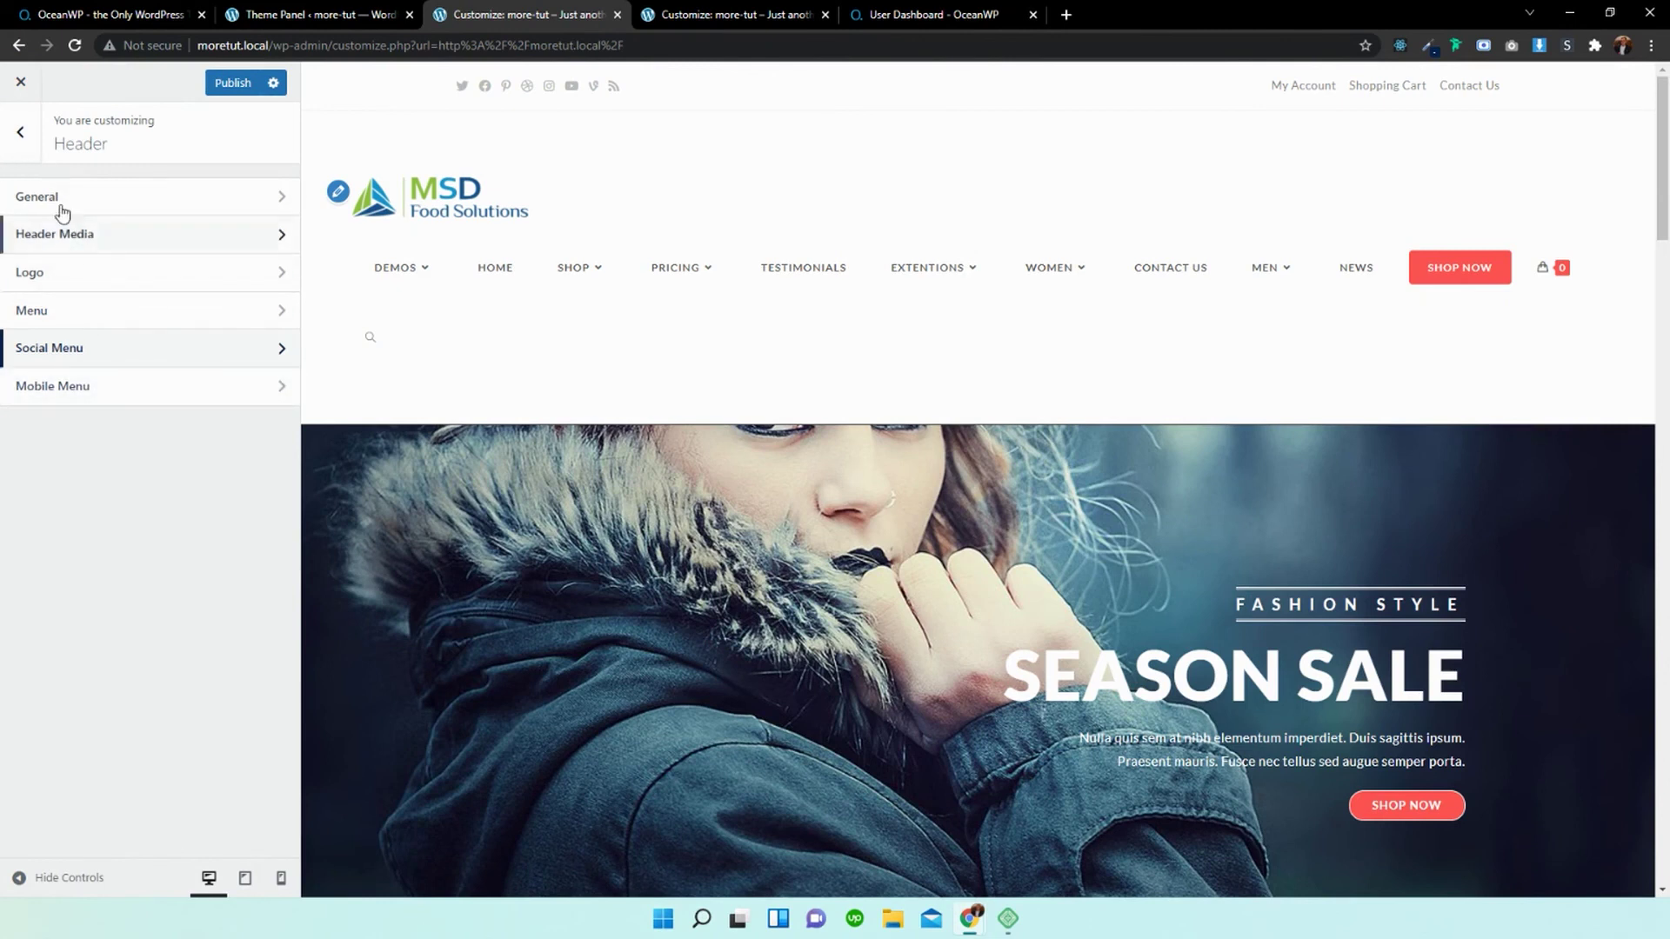
# Go back to the main Customizer list and switch to the OceanWP Theme Panel page.
pyautogui.click(20, 133)
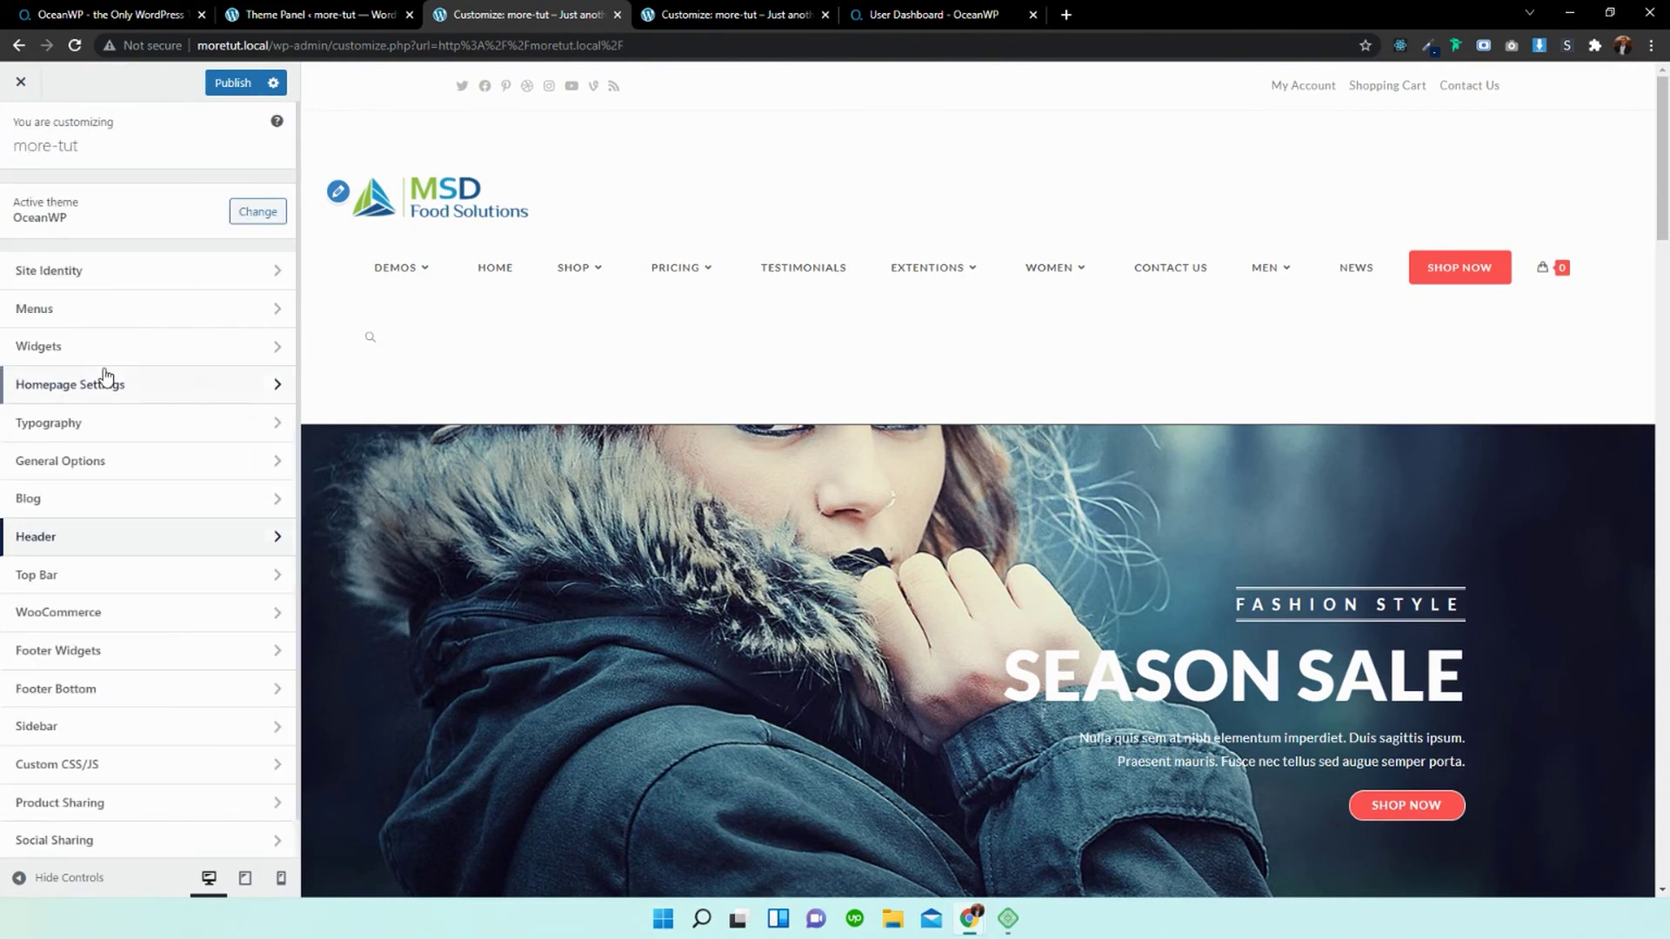
pyautogui.scroll(-1, 105, 383)
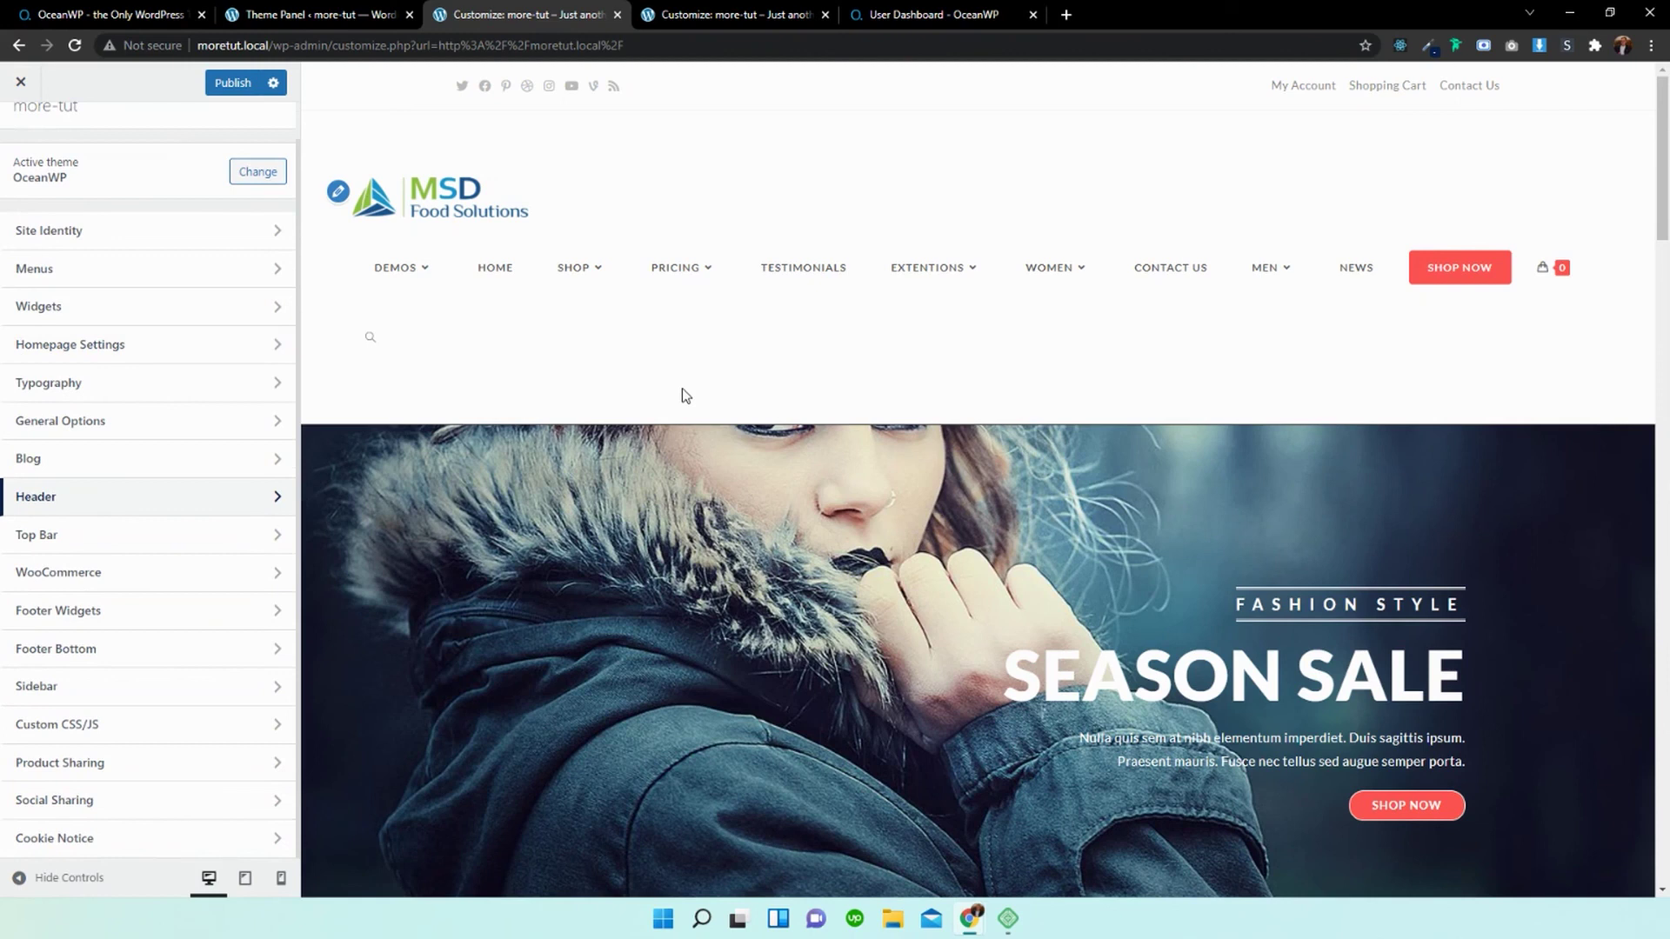
pyautogui.click(304, 15)
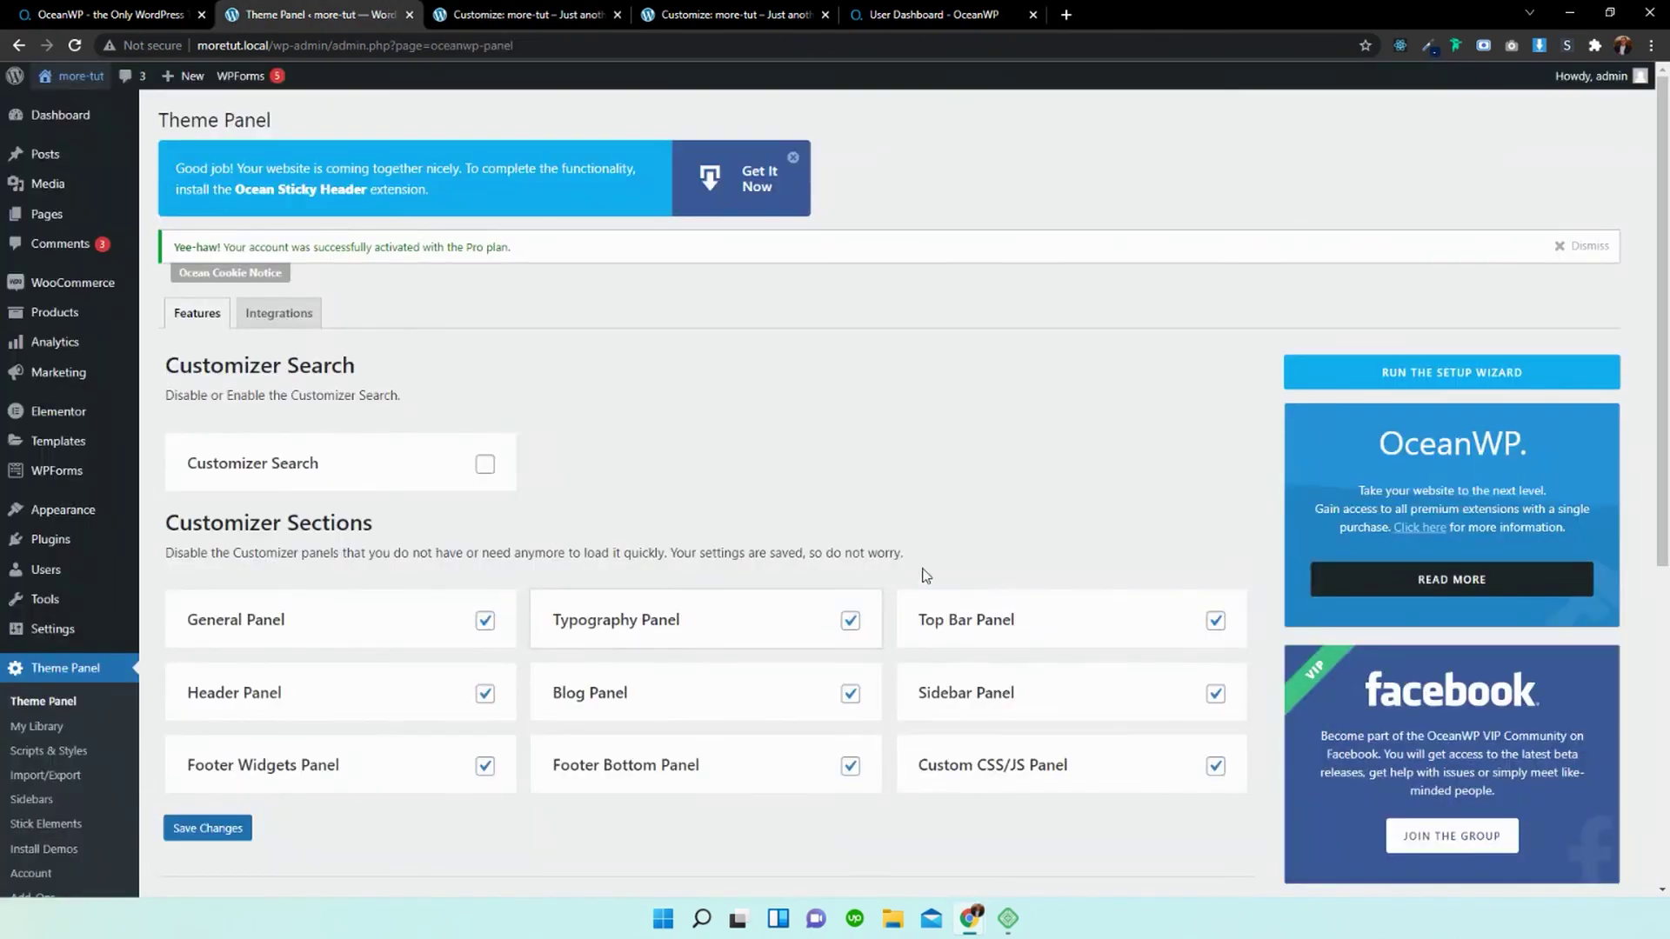